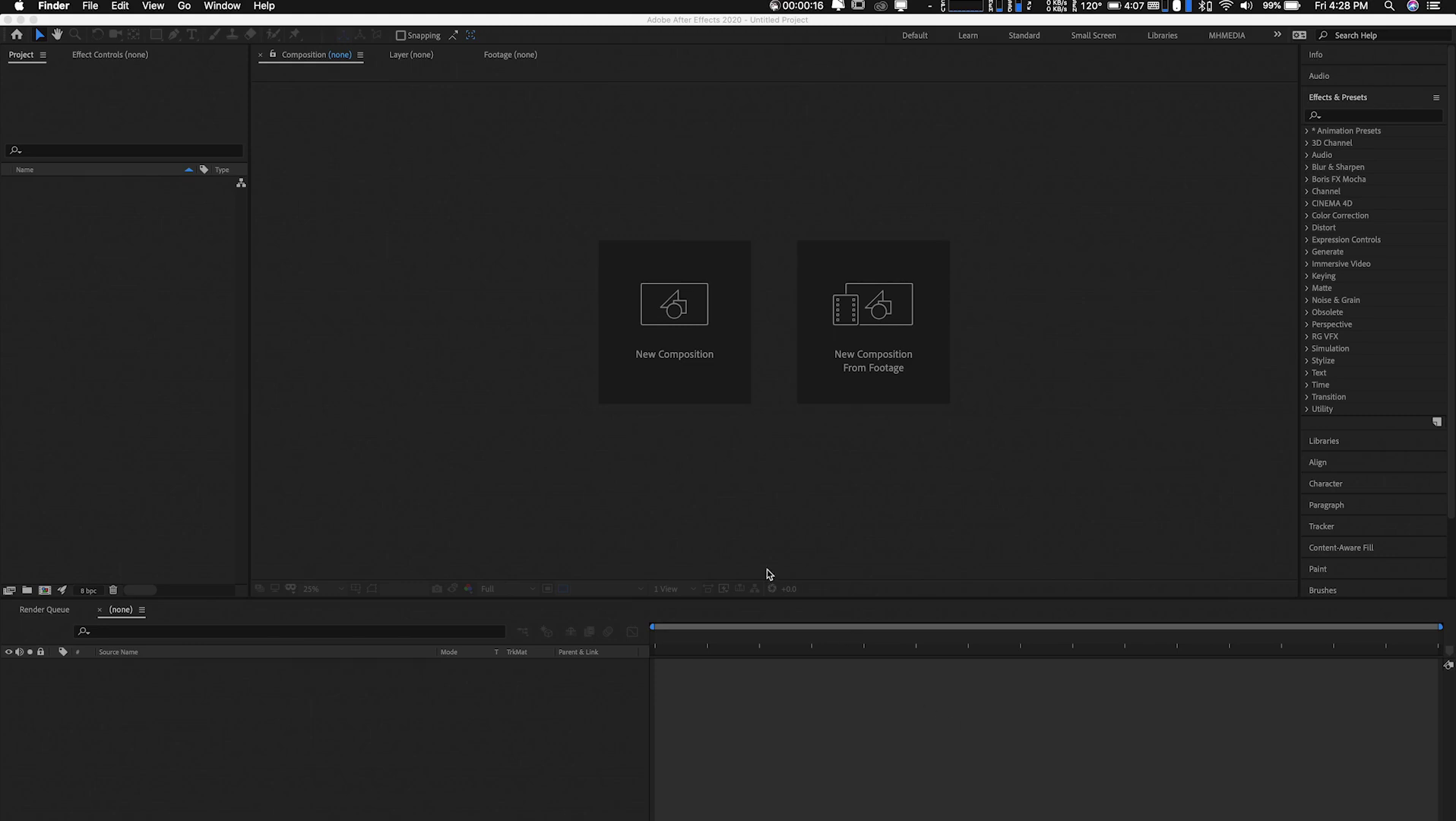
Step: Import the clip MVI_8962.MOV from the footages folder into the empty project
left_click(666, 338)
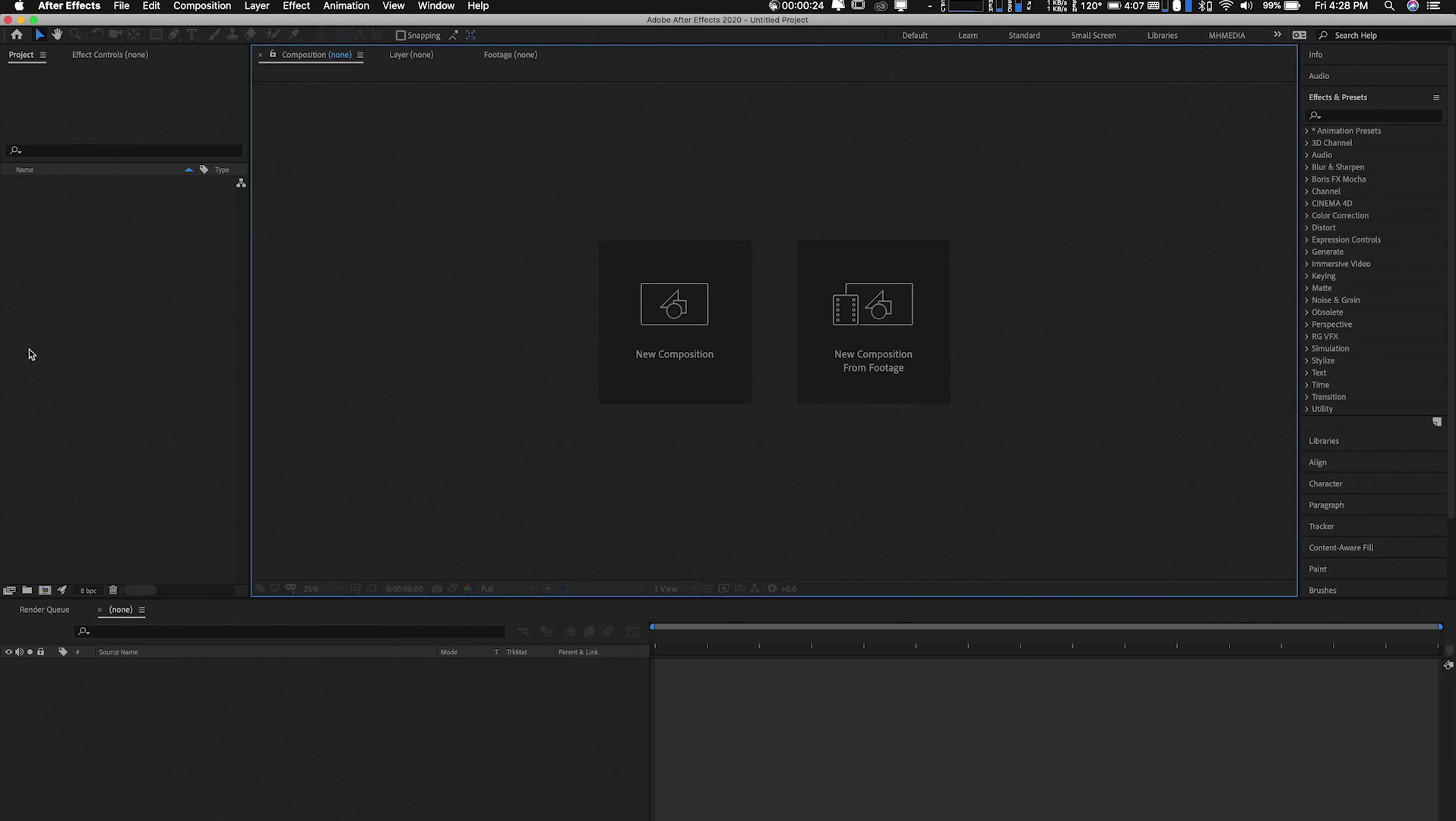
left_click(49, 367)
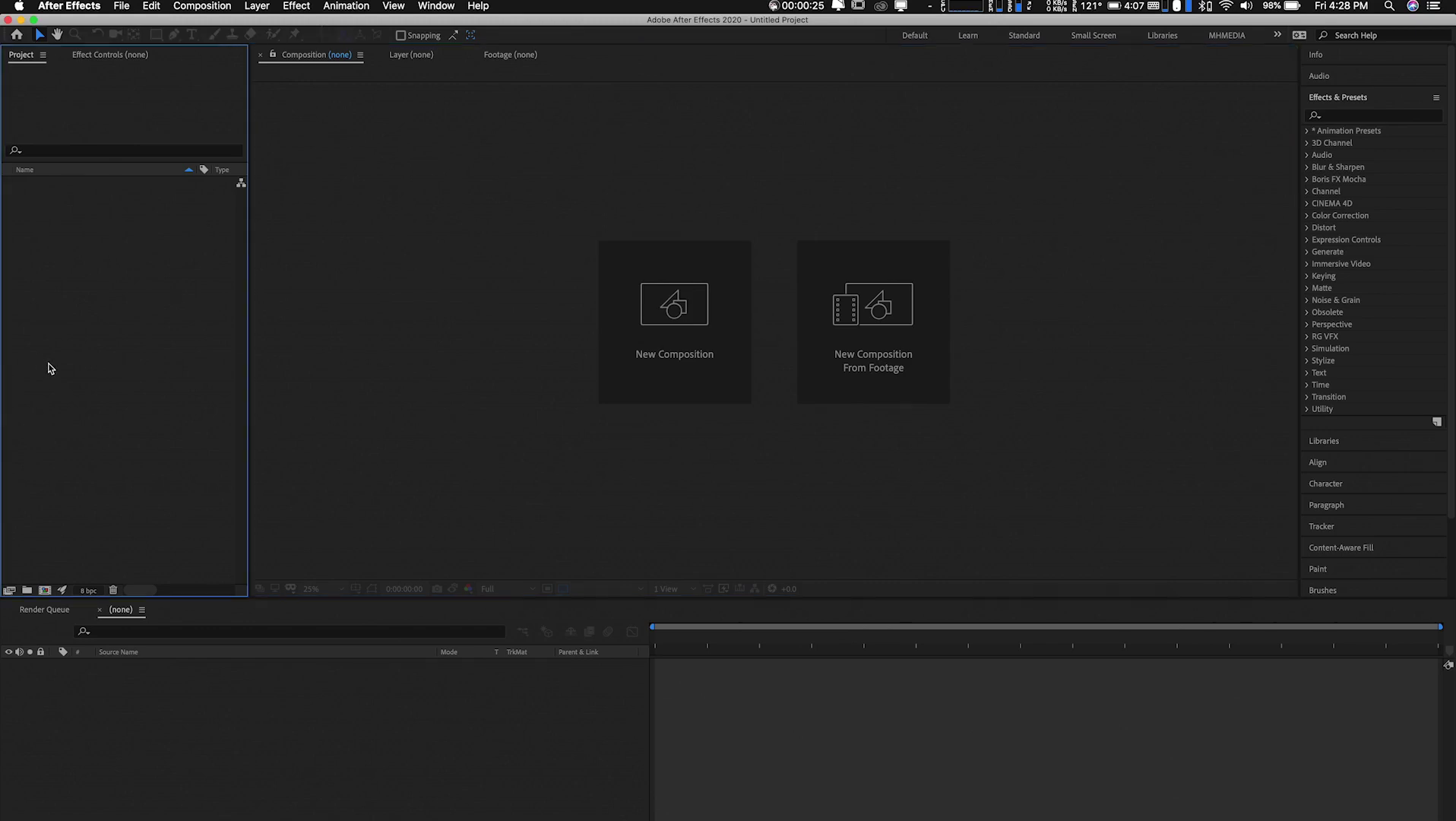
double_click(49, 368)
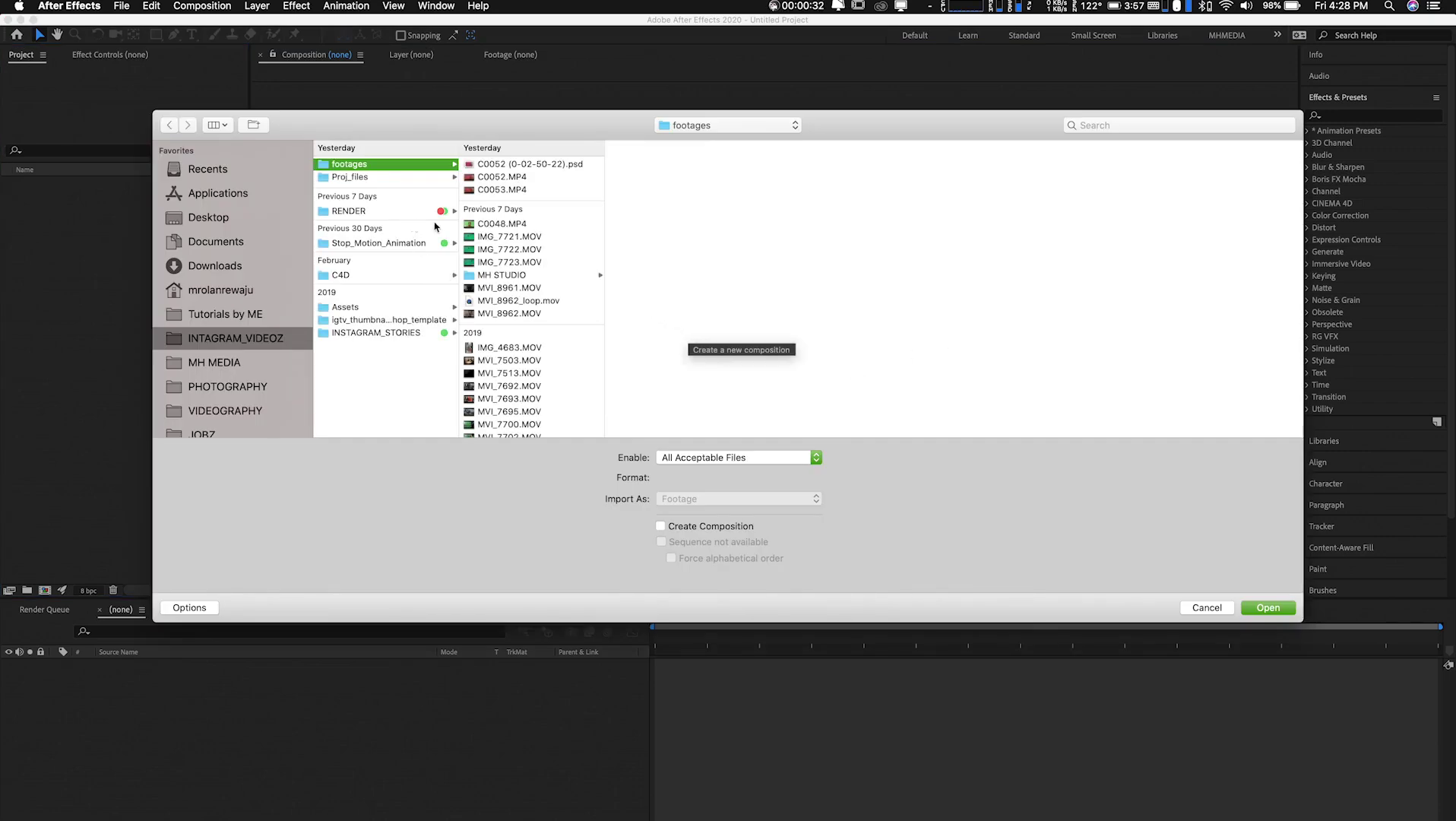
scroll(516, 240, "down", 5)
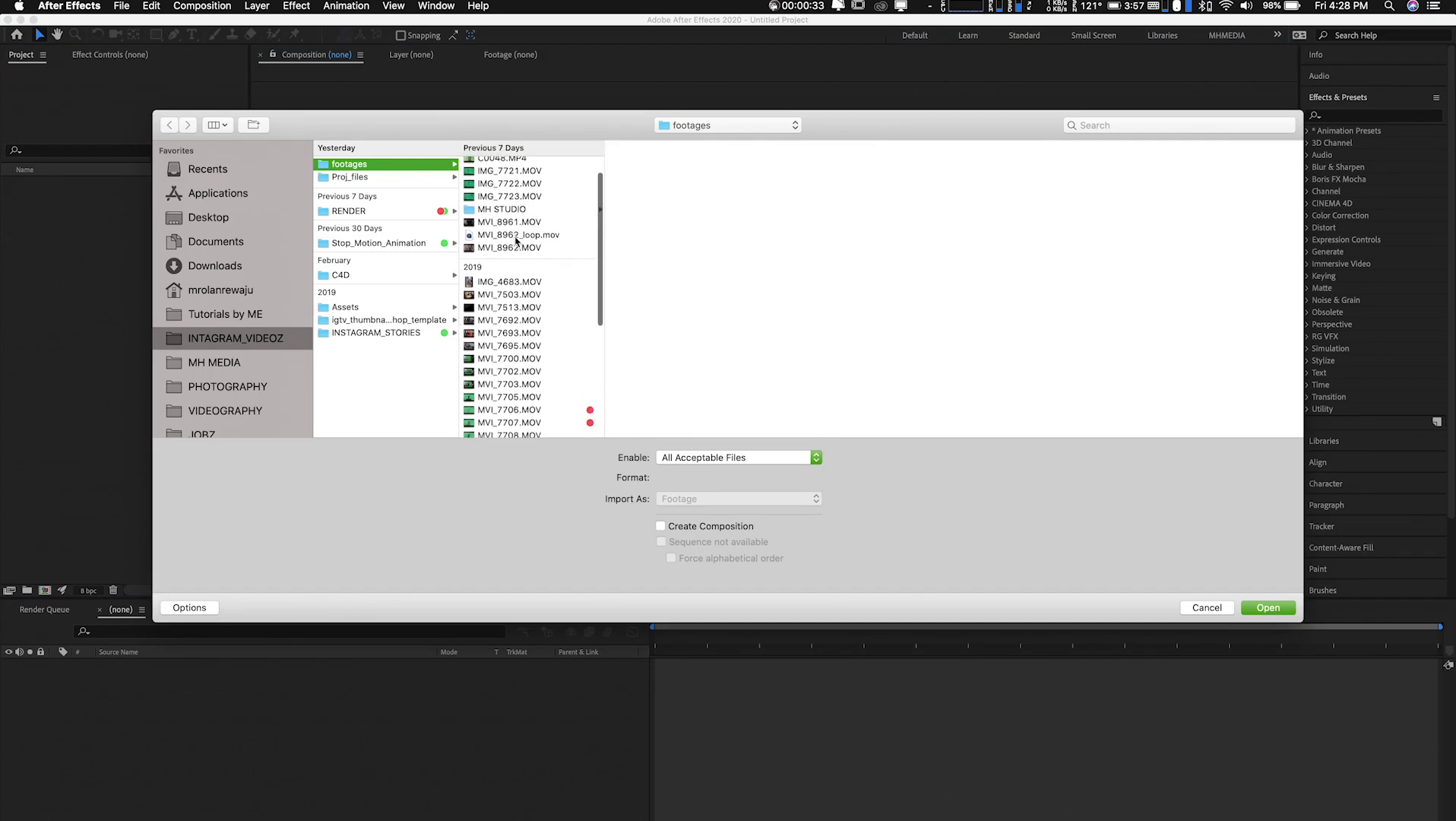
left_click(511, 245)
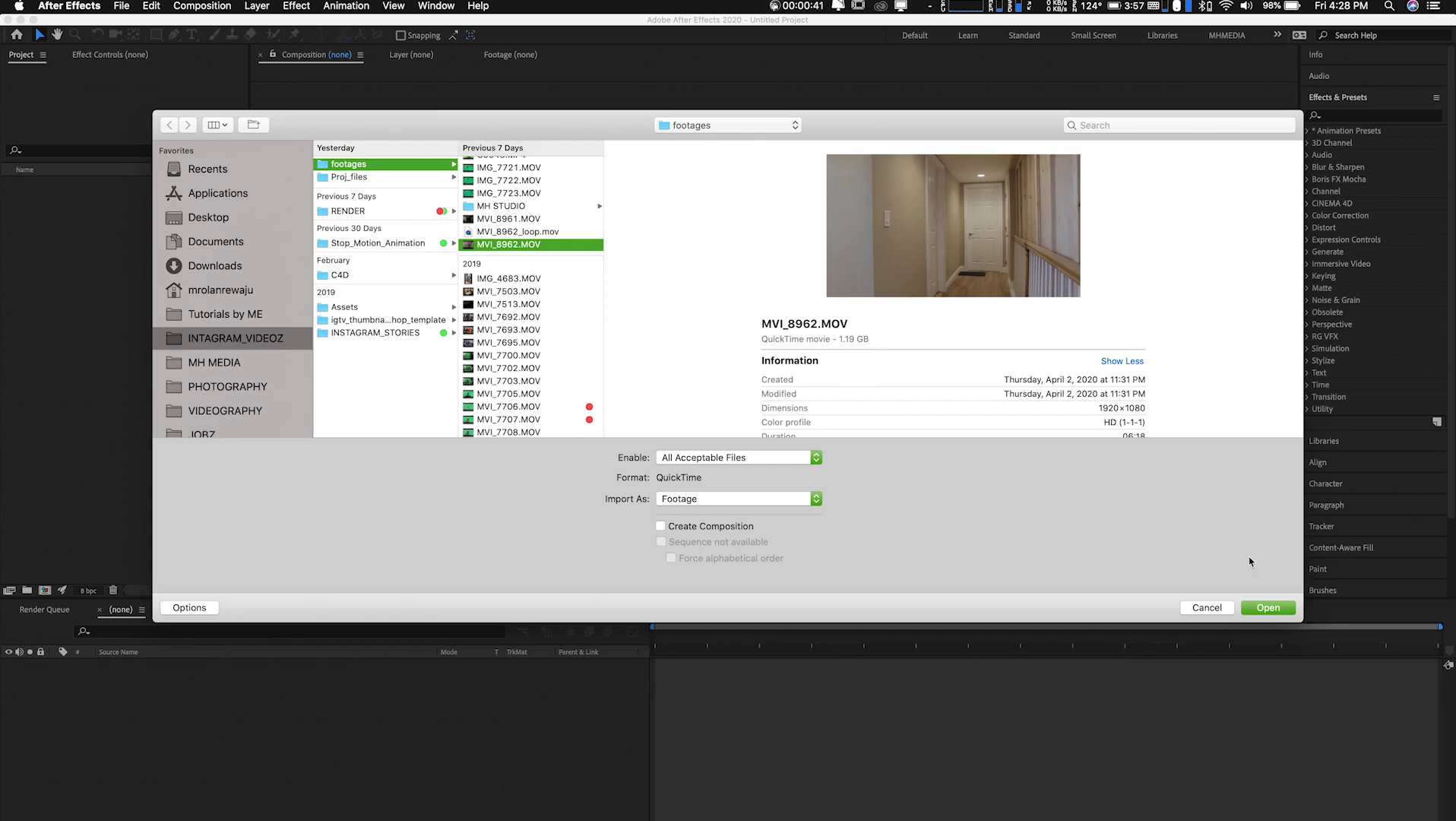
left_click(1263, 607)
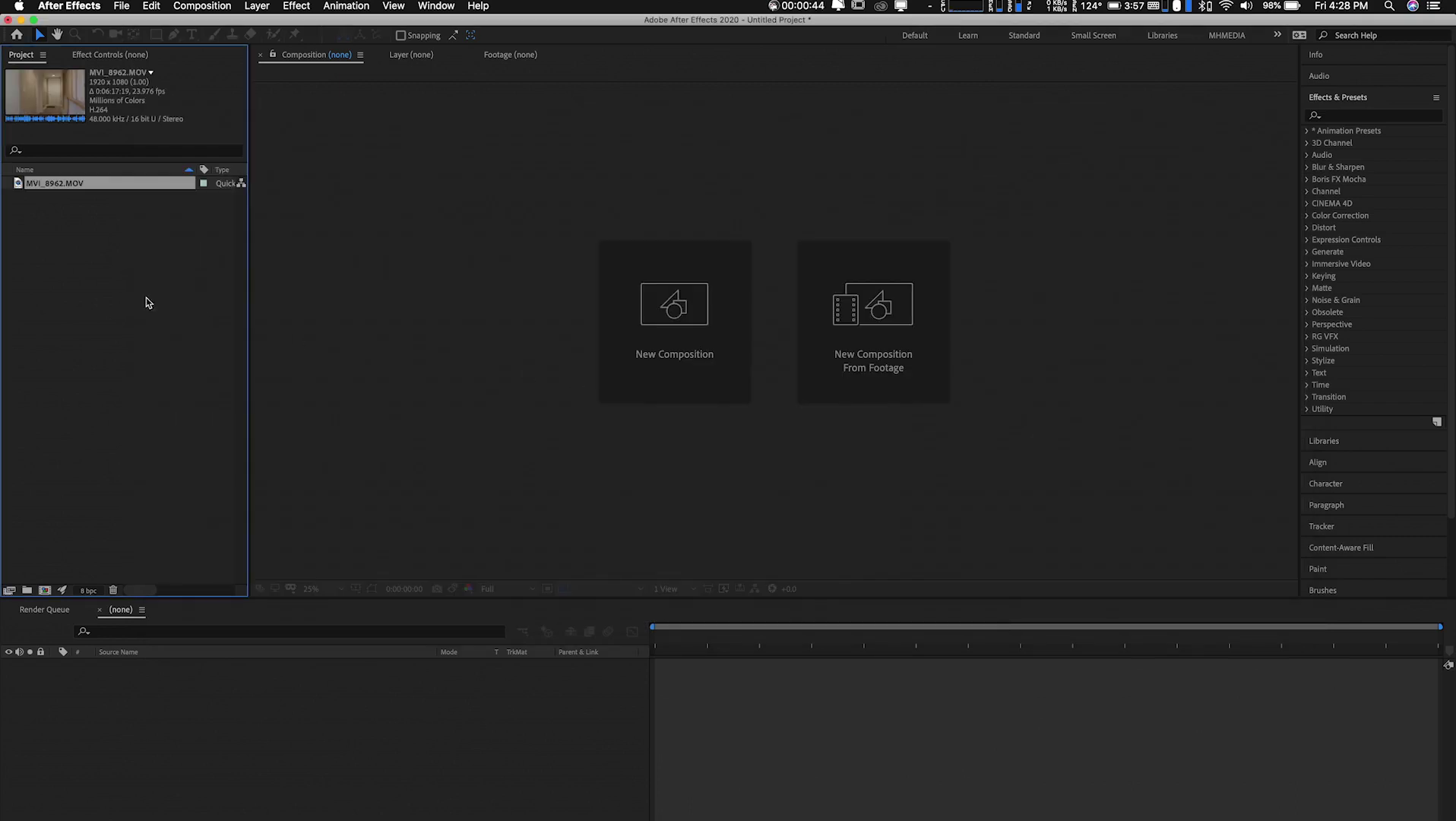
left_click(145, 343)
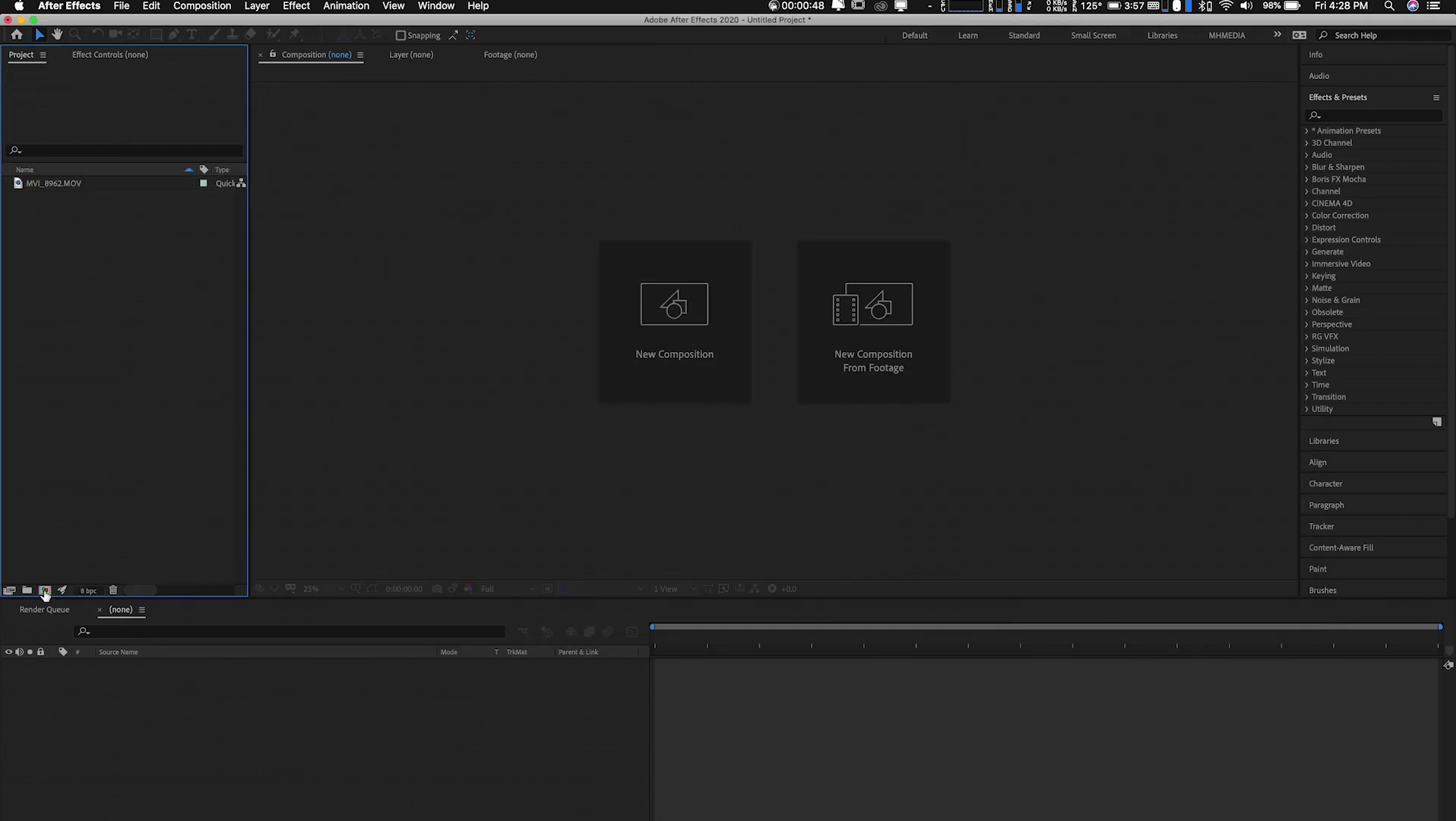
Step: Create a 1920x1080 composition named 'masking' with a duration of 0:00:15:07
left_click(45, 590)
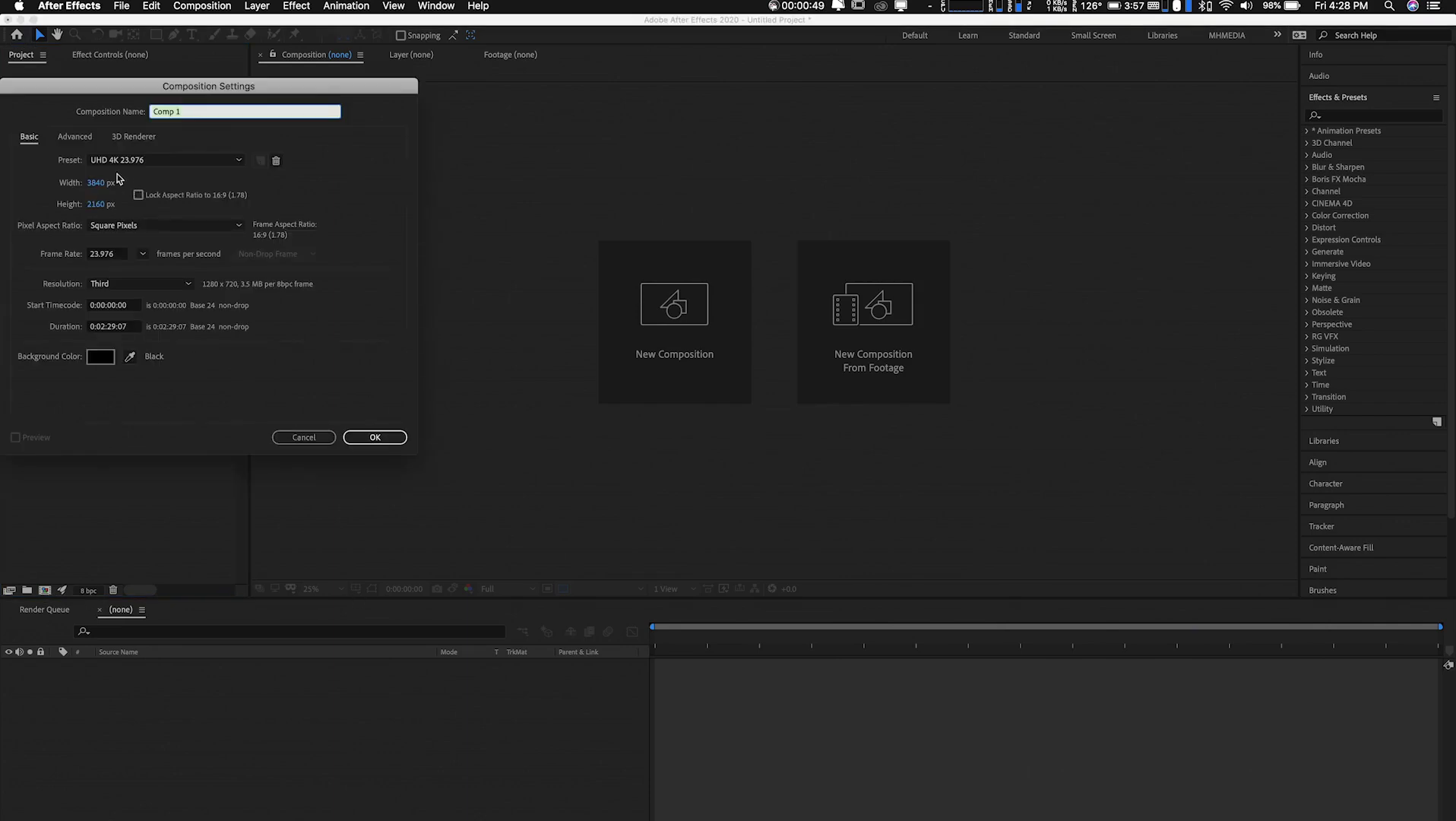
left_click(97, 184)
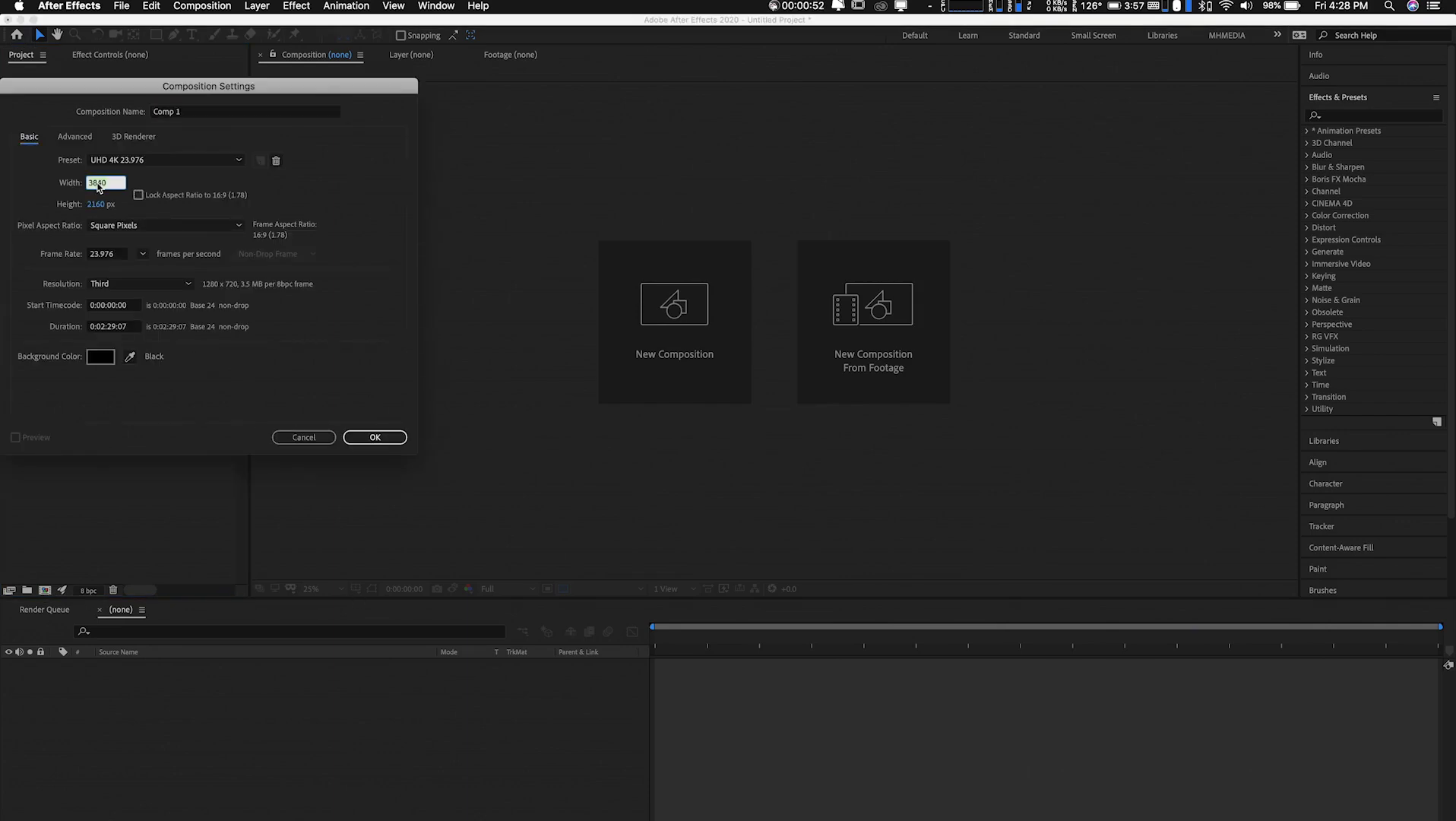
type("1")
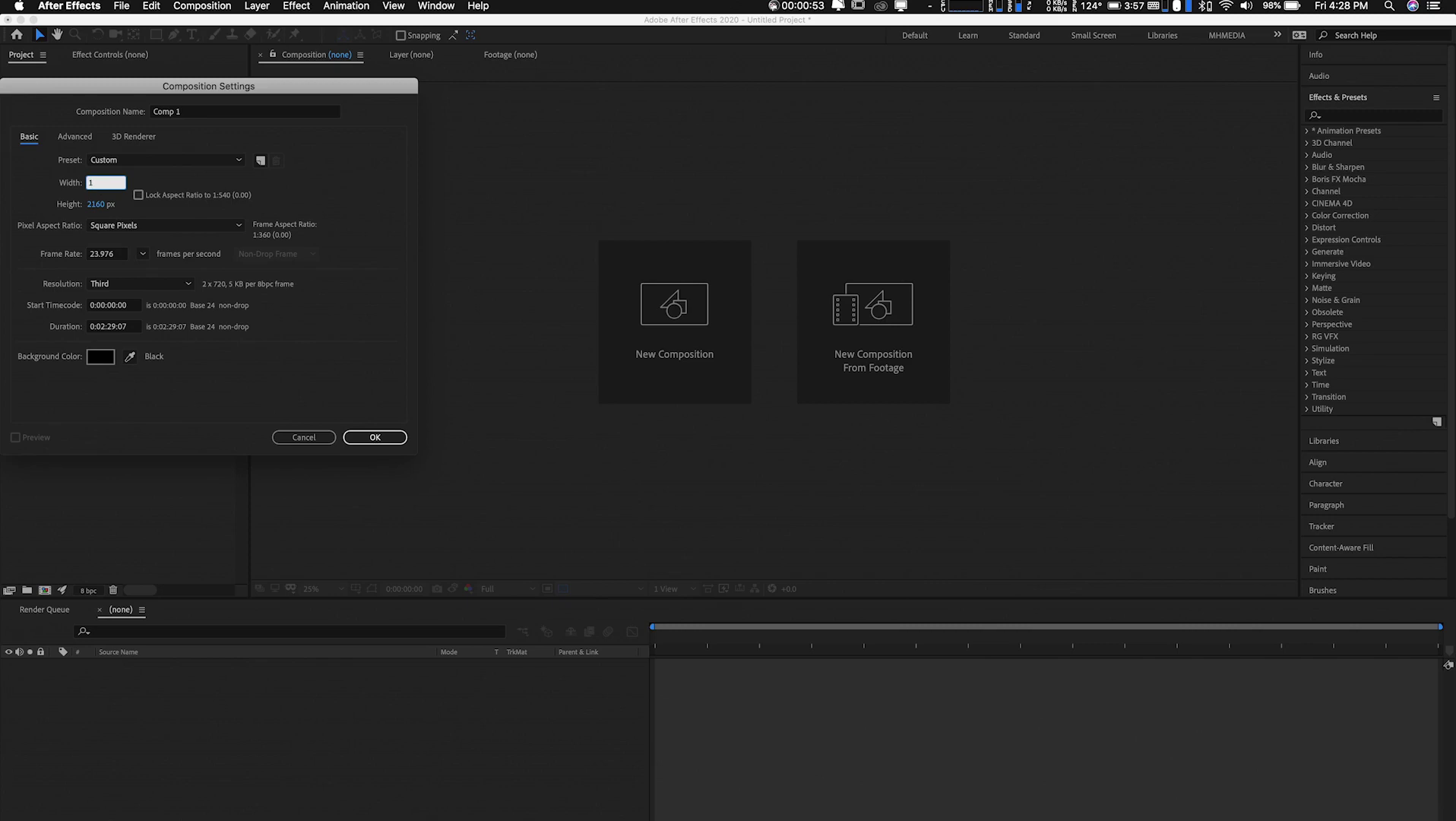
type("920")
key("Tab")
type("10")
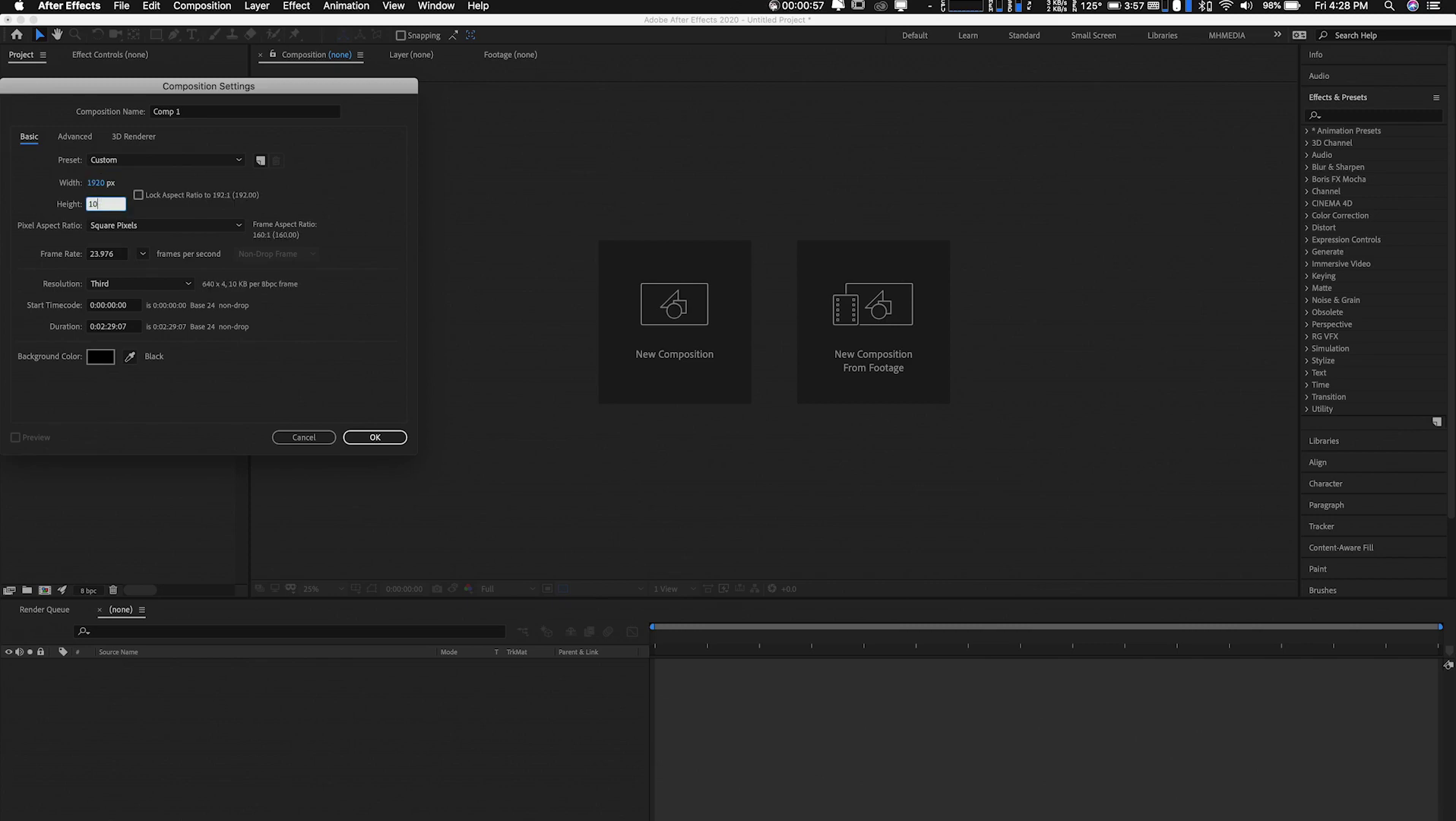
type("80")
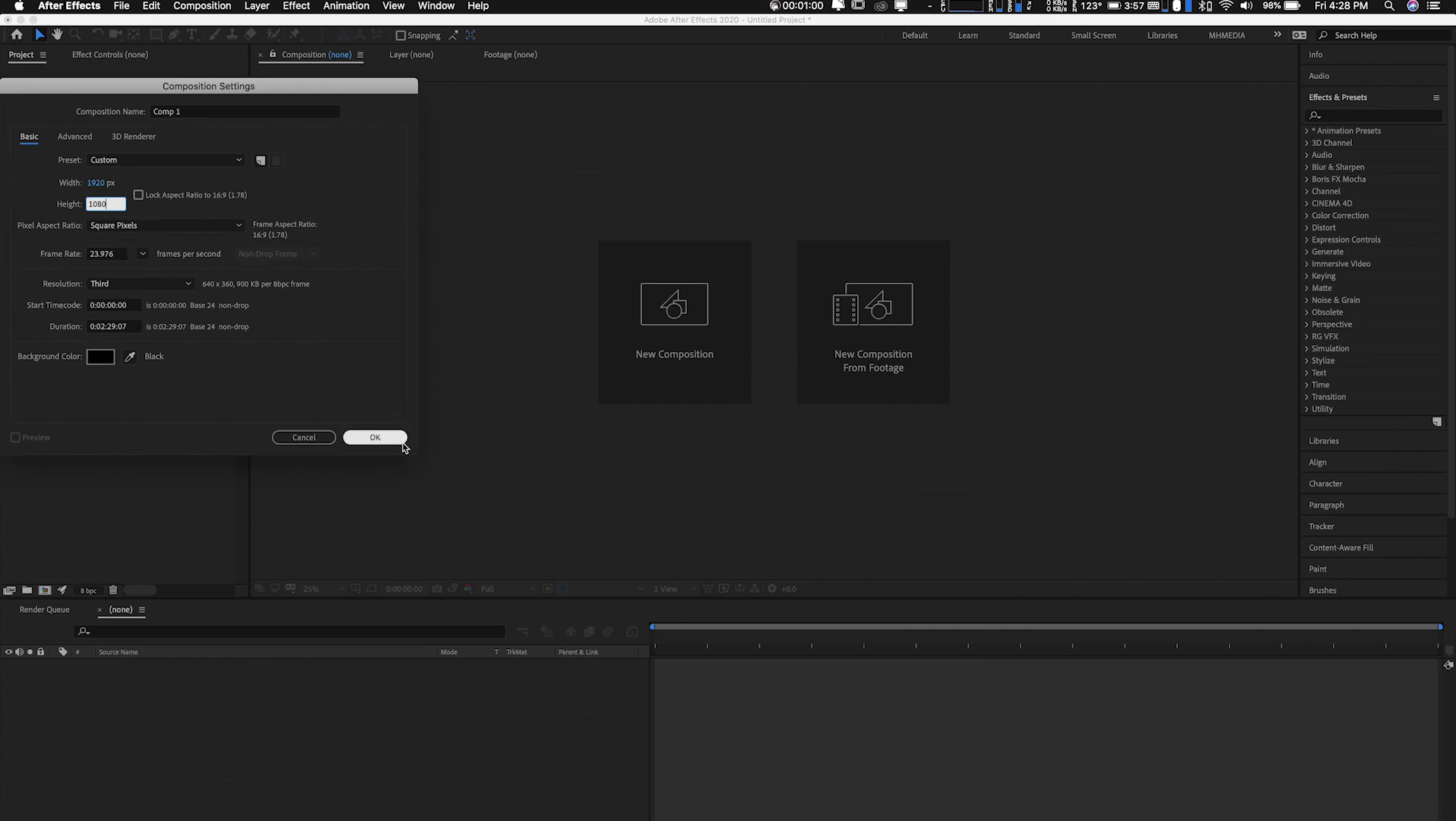
left_click(196, 116)
type("masking")
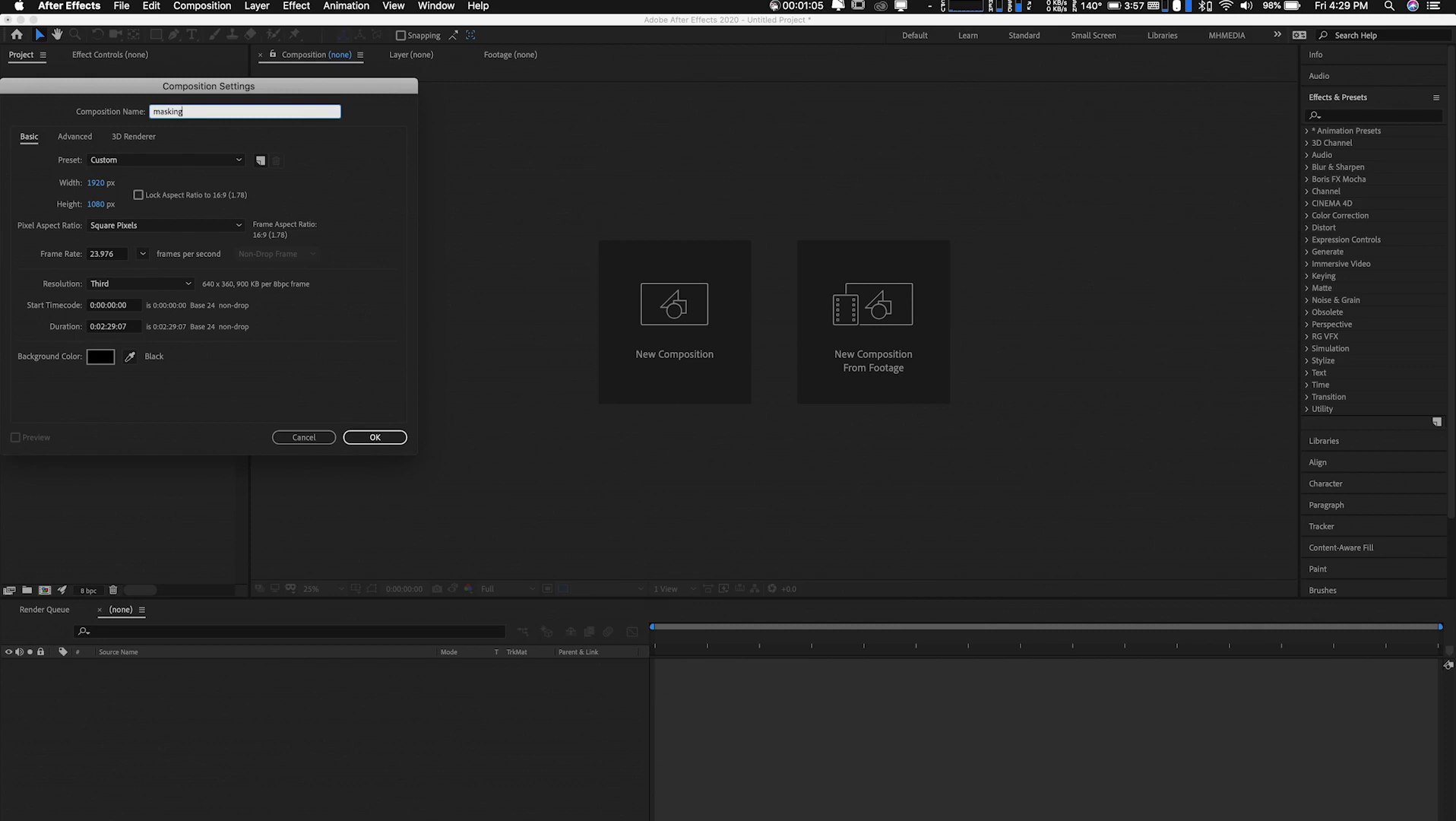
left_click(104, 327)
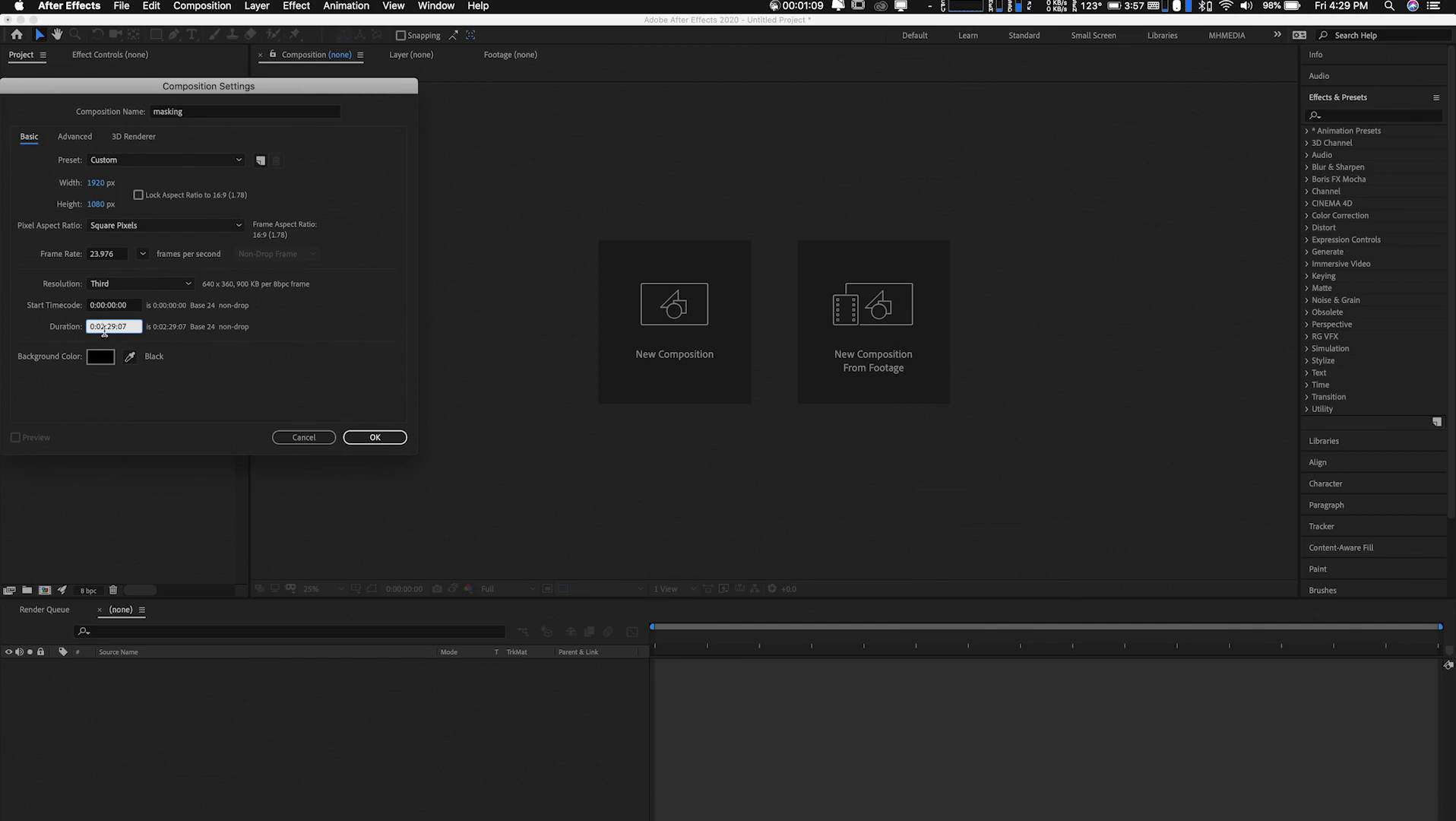
key("BackSpace")
key("Right")
key("Right")
type("15")
key("Return")
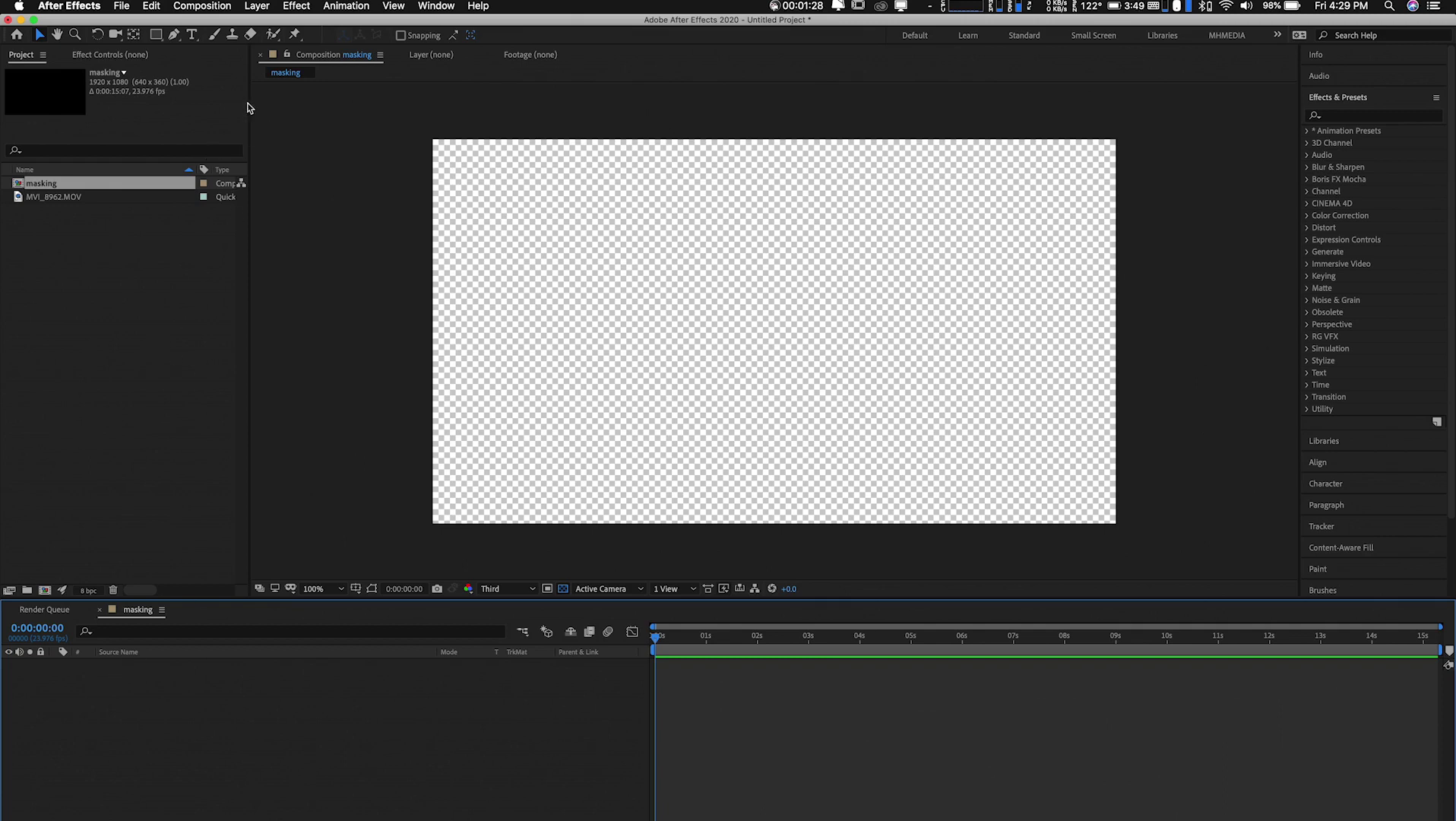
Step: Keep the Rectangle Tool as the mask shape and start a new 1920x1080 'Black Solid 1' with Cmd+Y
left_click(156, 35)
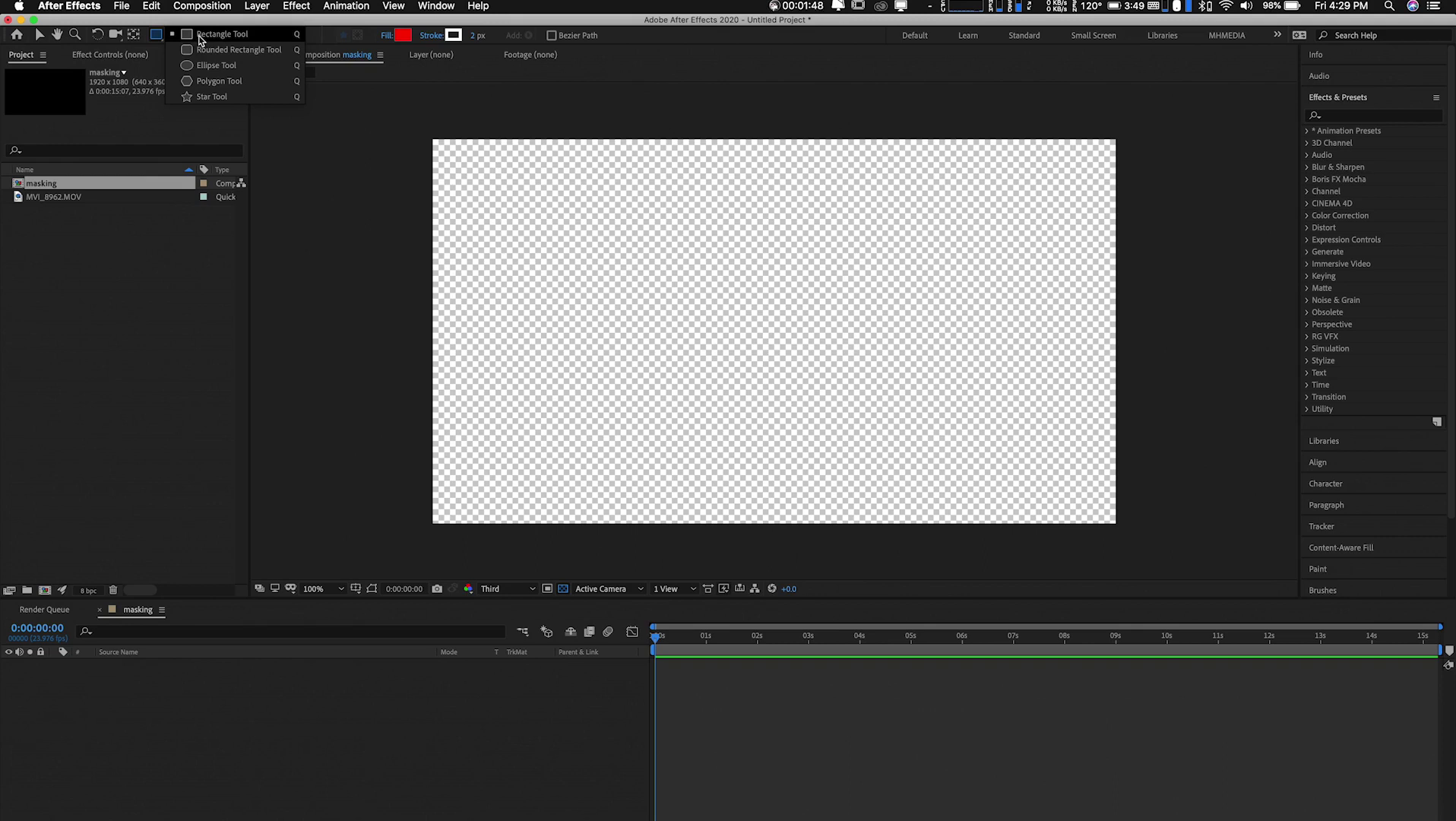
left_click(201, 39)
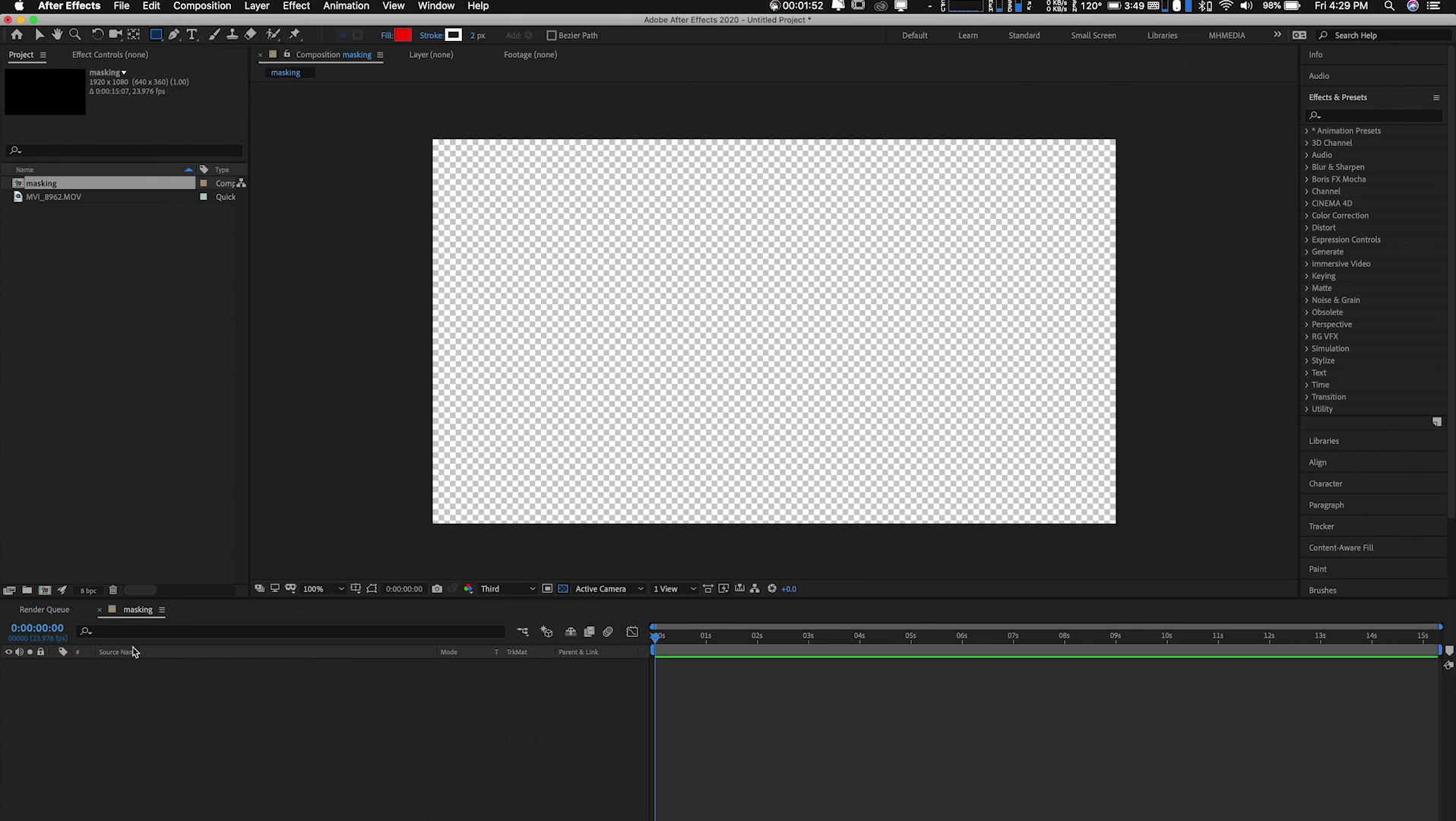
left_click(94, 690)
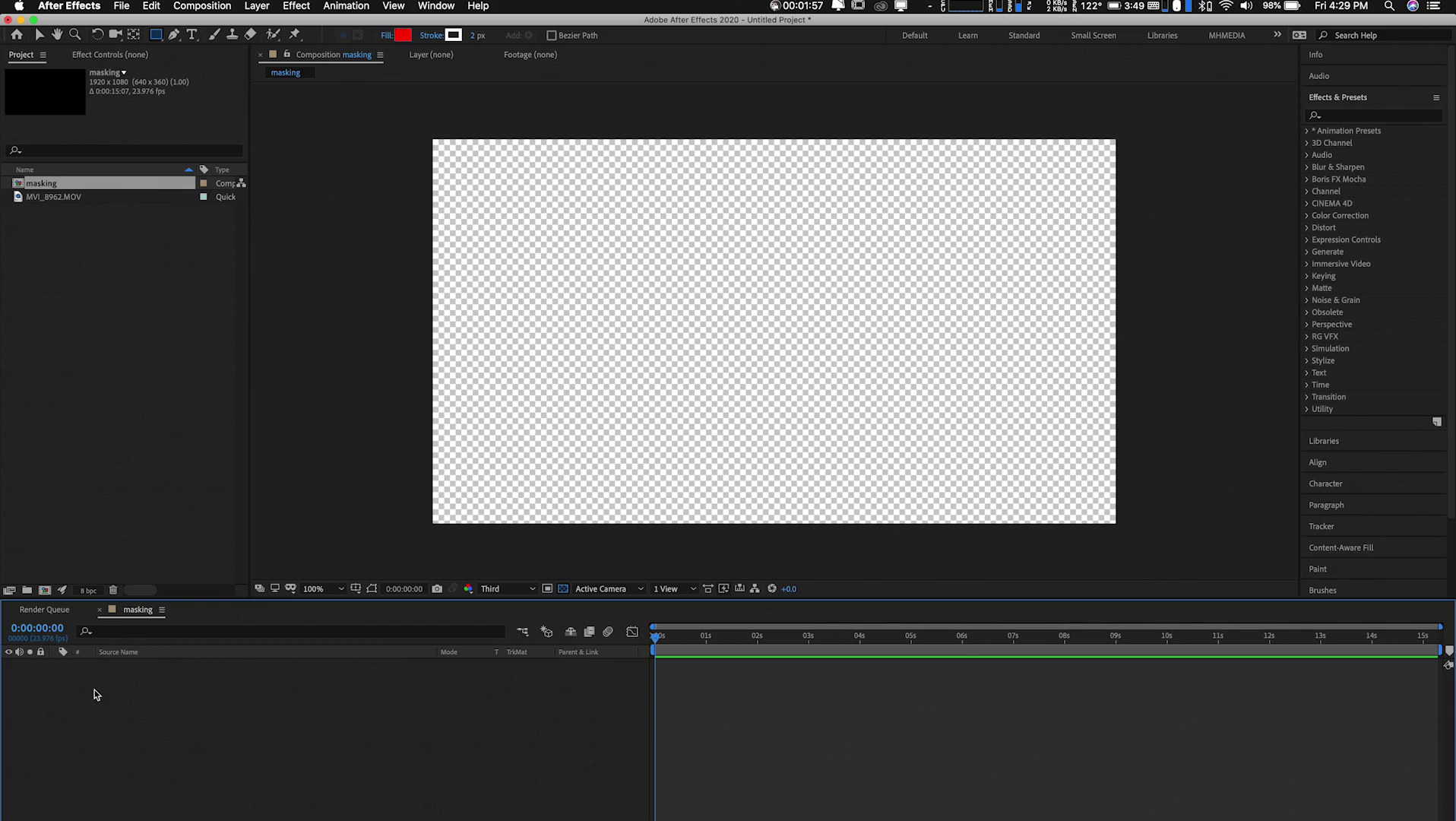
key("super+y")
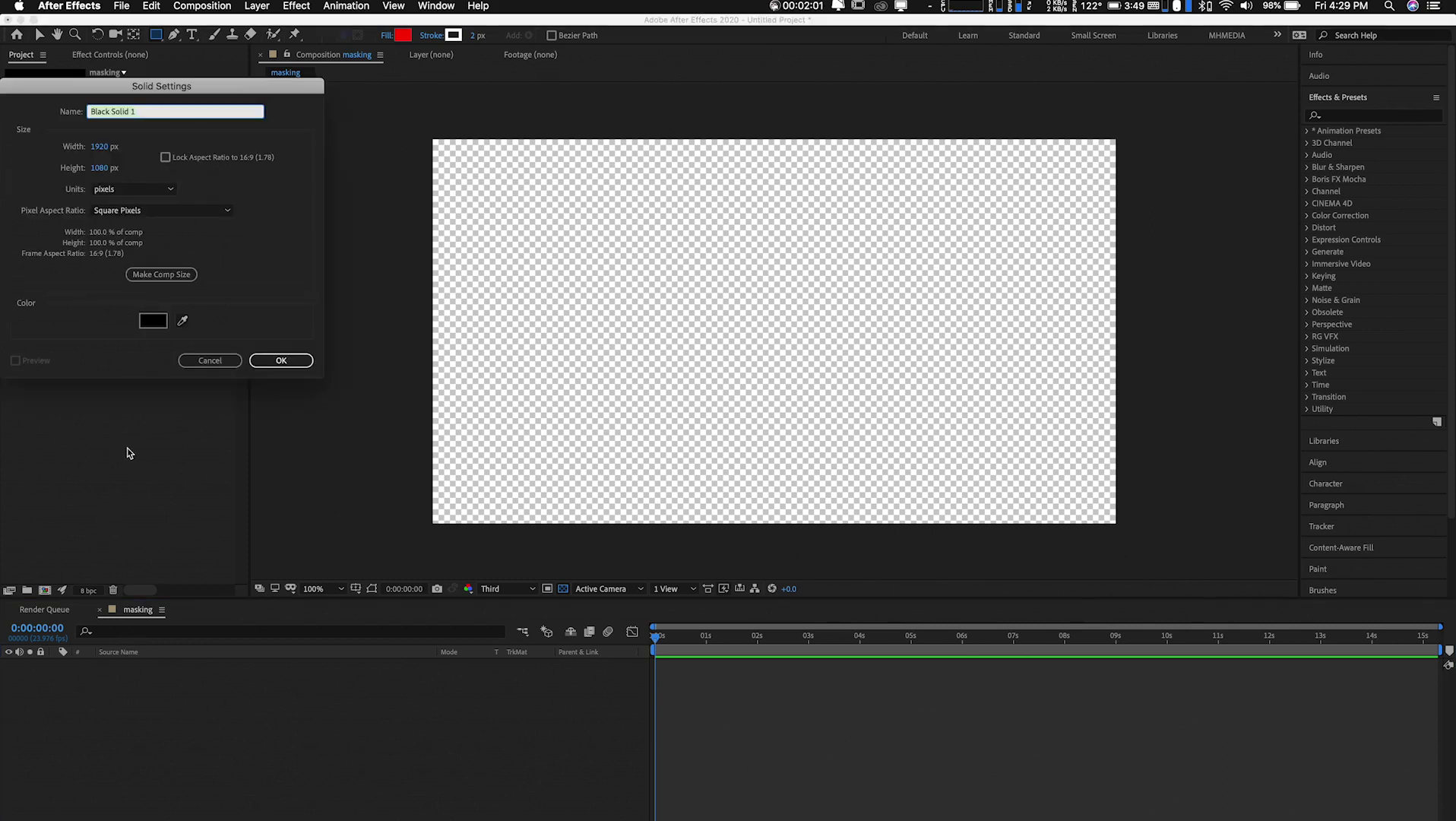
Step: Colour the new solid FF0000 and create the full-frame Red Solid 1
left_click(154, 322)
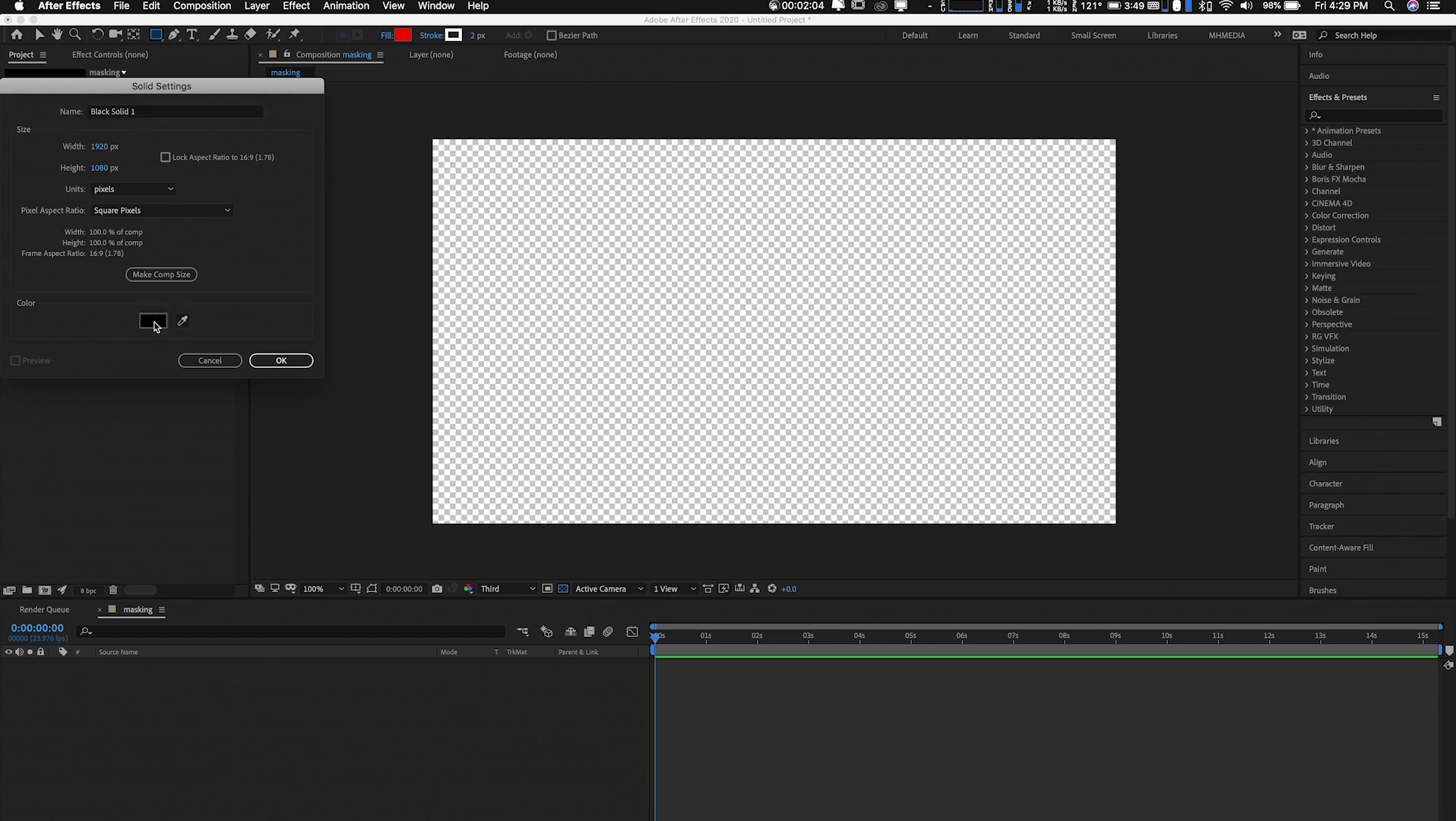
type("ff0000")
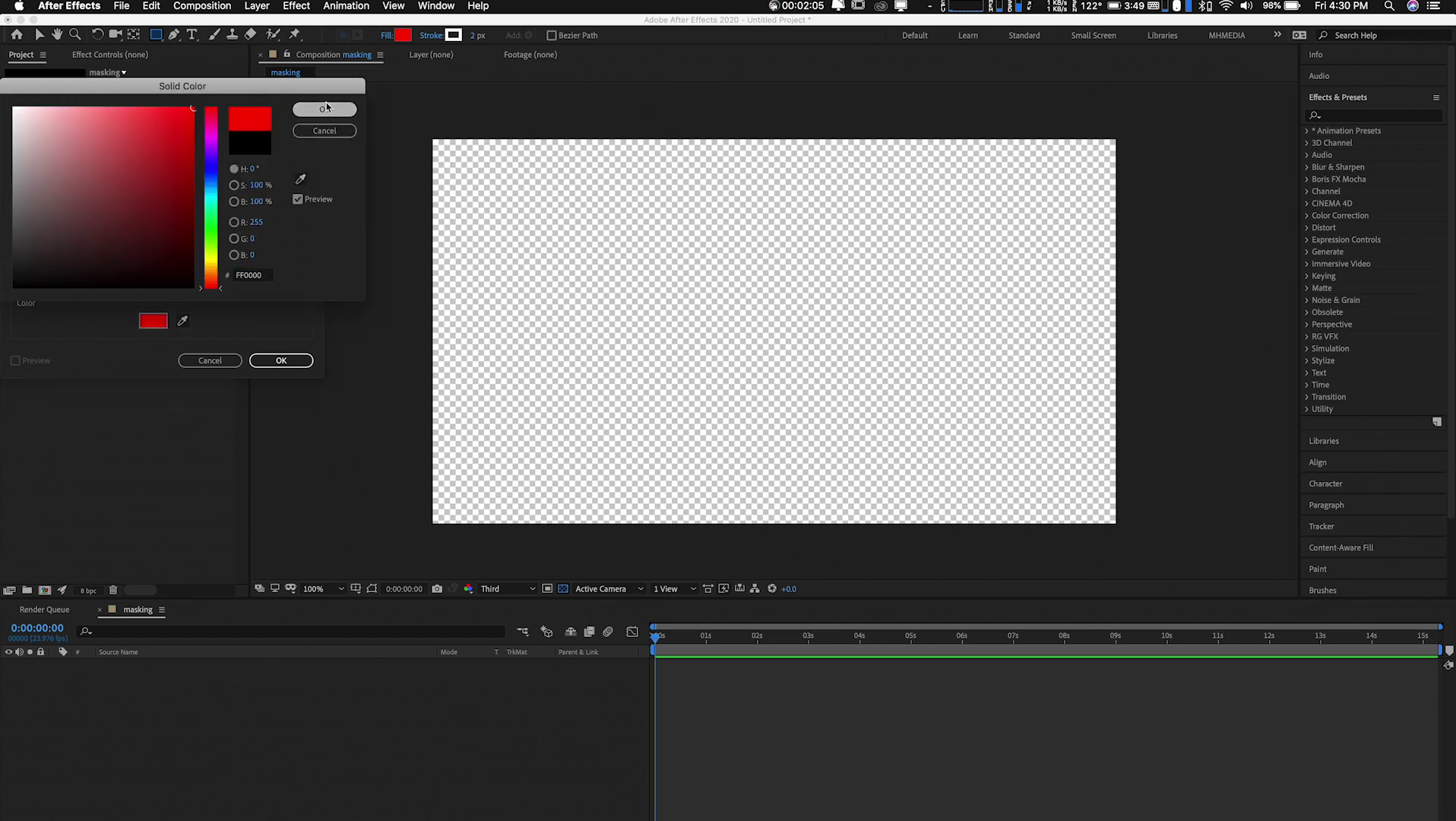
left_click(327, 109)
left_click(278, 361)
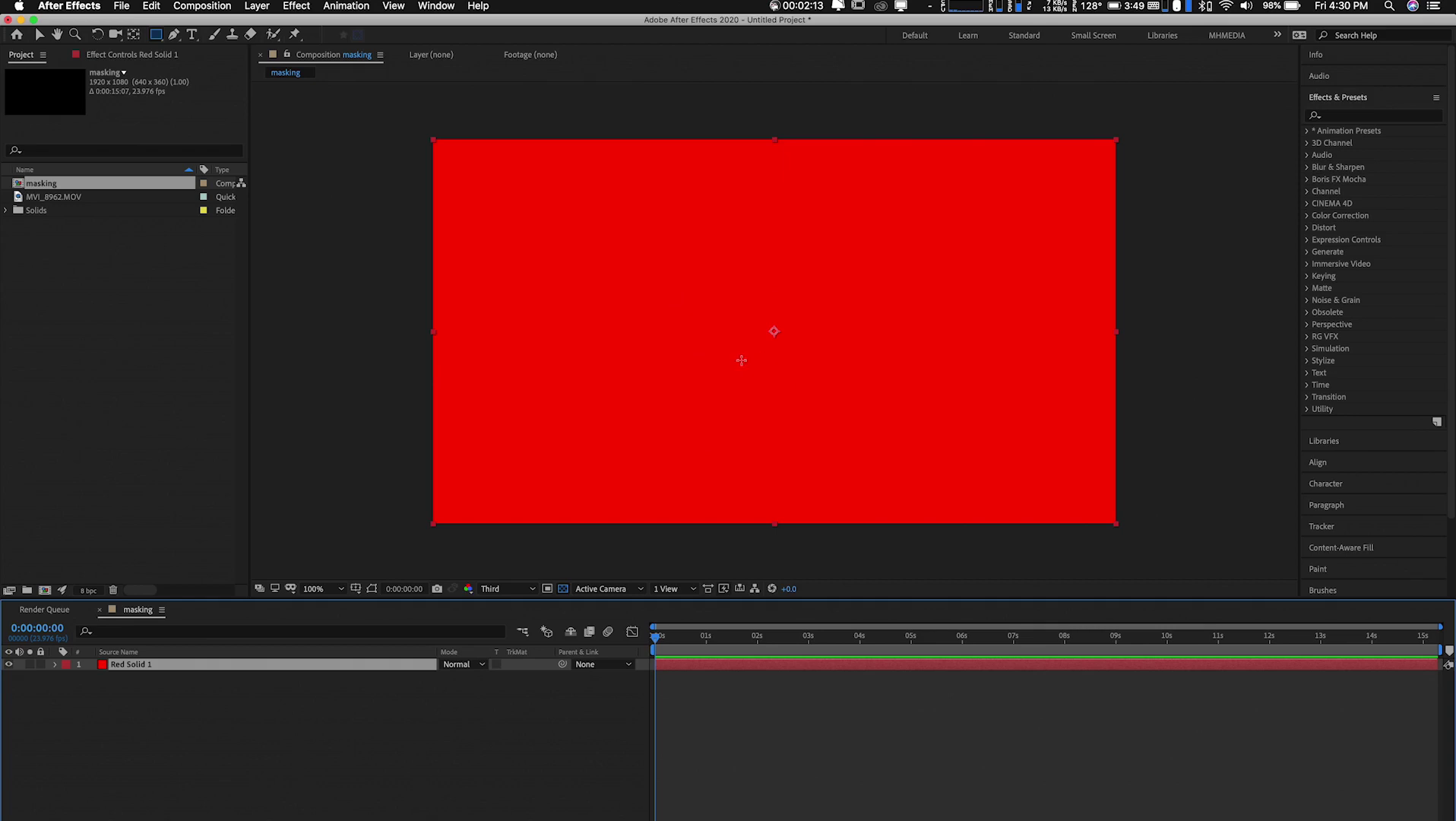
left_click(157, 38)
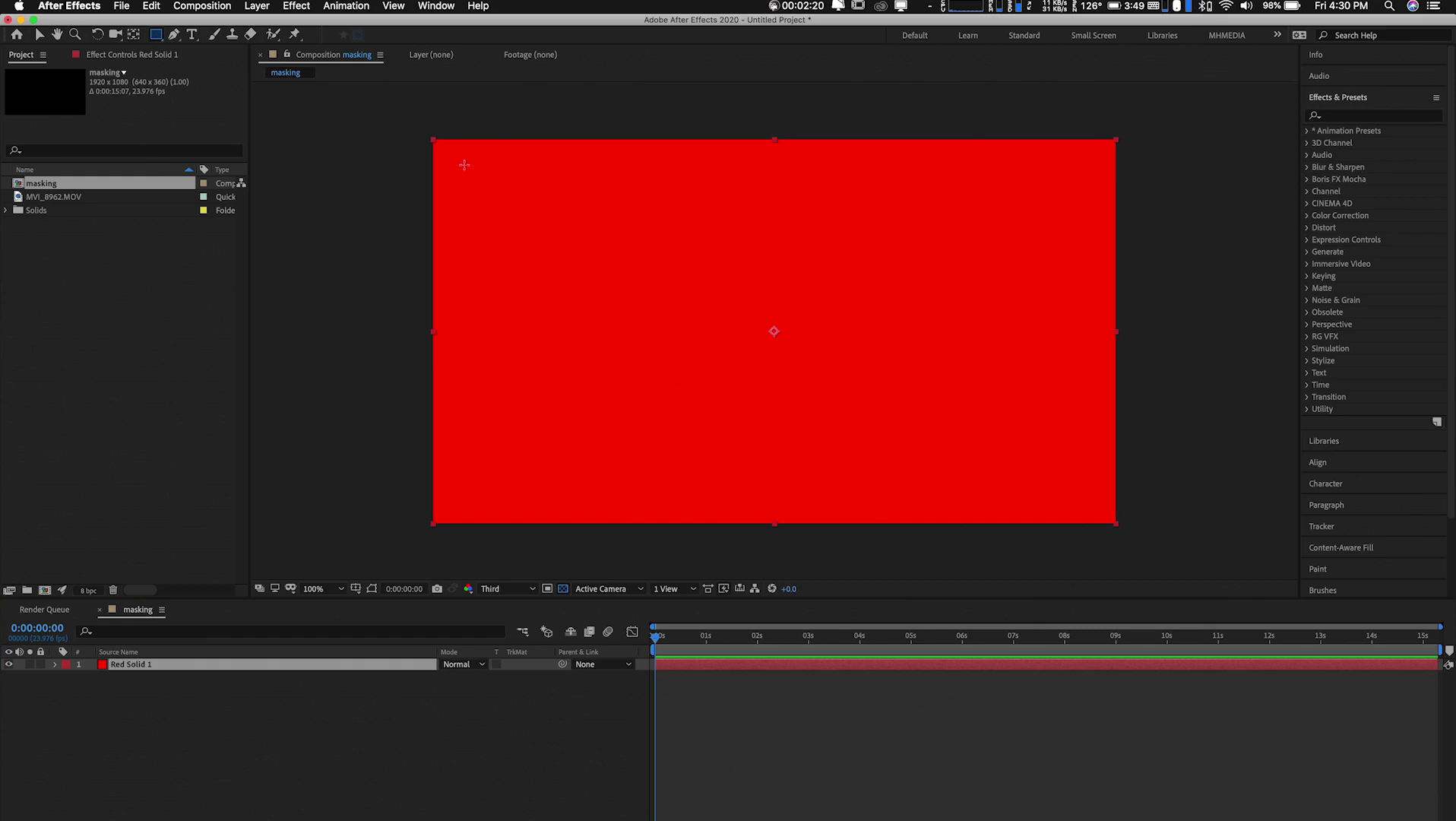
Step: Draw a rectangular mask over the left portion of Red Solid 1
left_click_drag(397, 122, 856, 540)
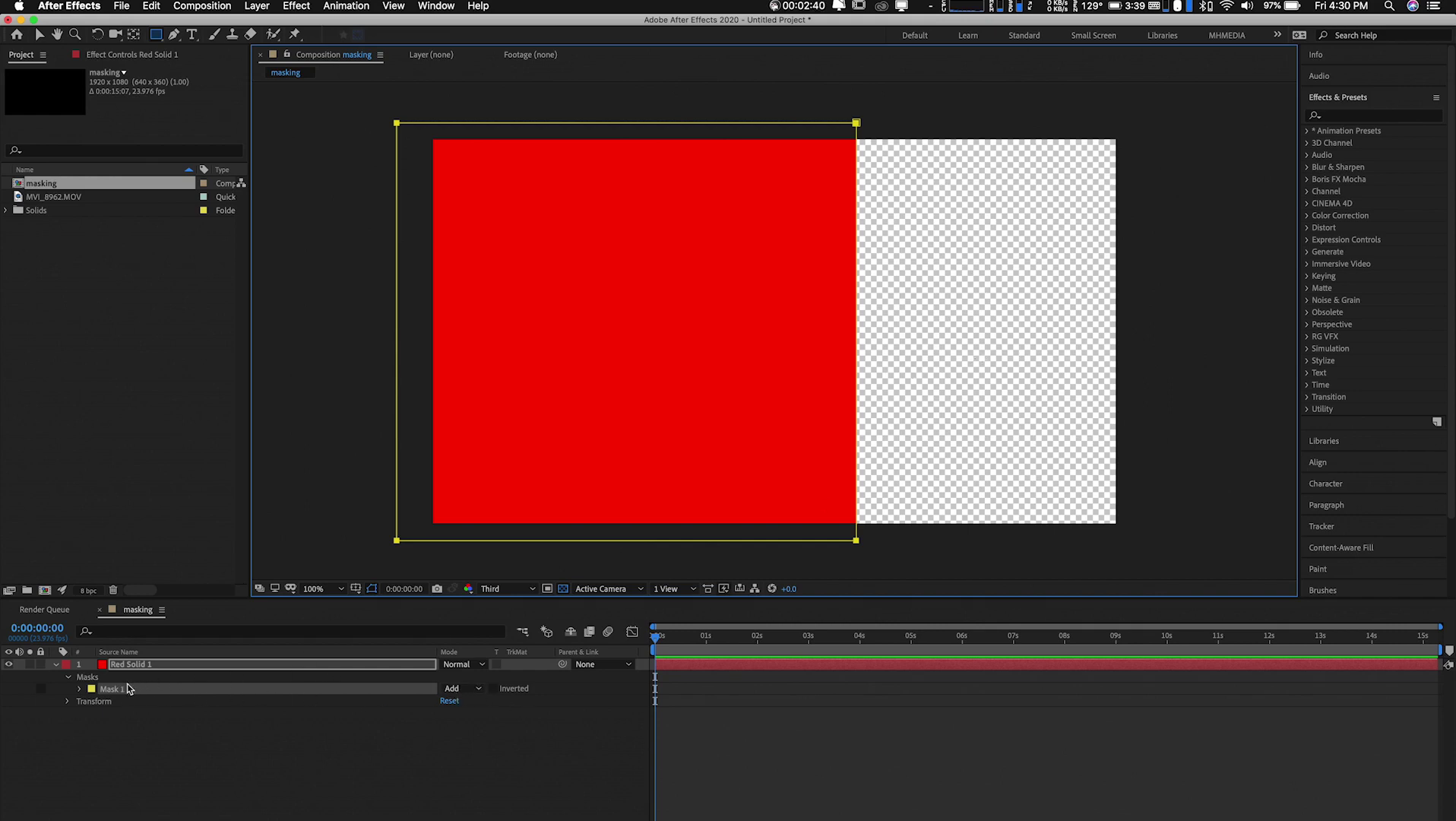
left_click(119, 667)
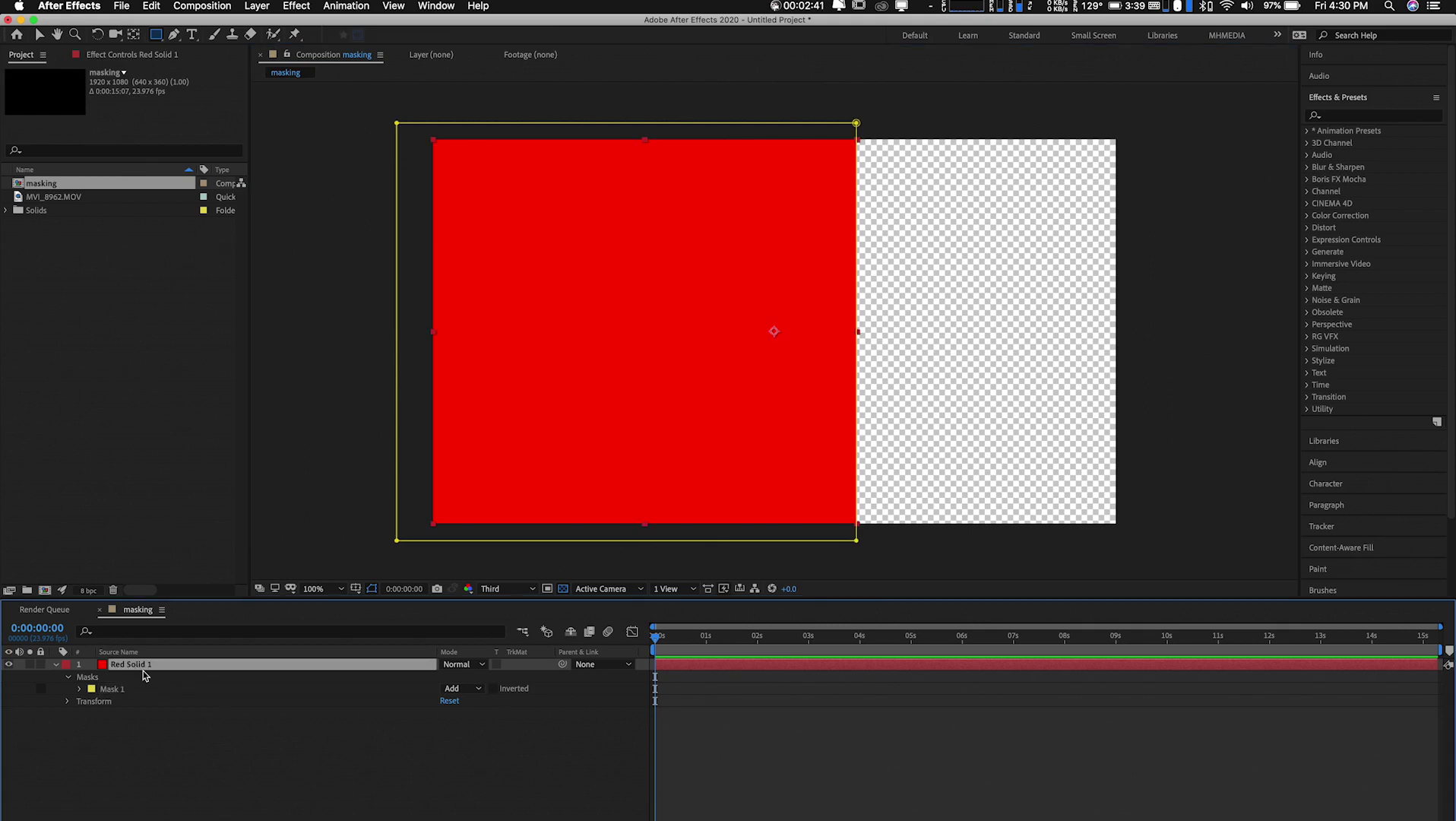
left_click(55, 664)
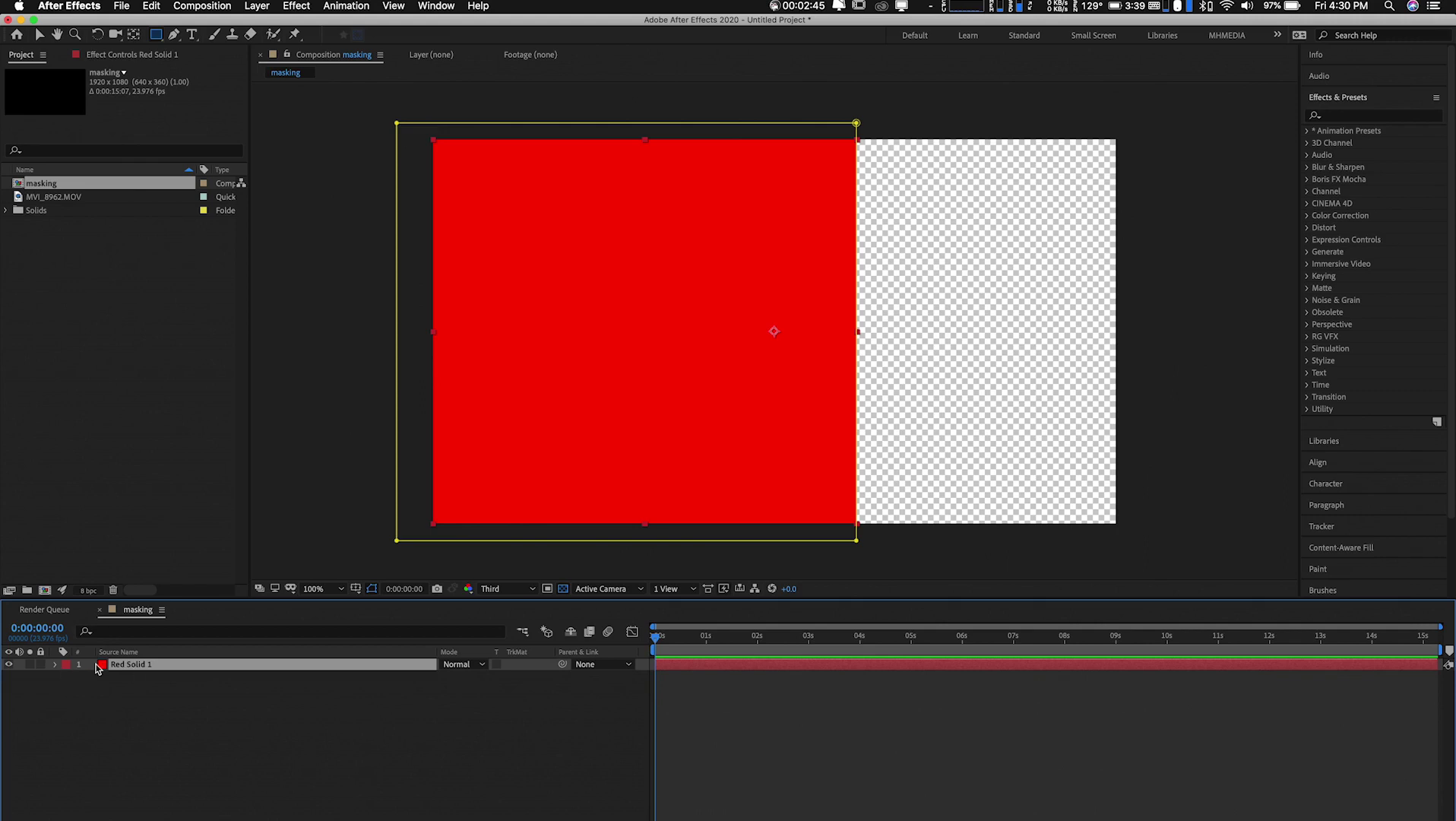
Step: Switch Mask 1's mode on Red Solid 1 to Add, after trying Subtract and None
left_click(56, 666)
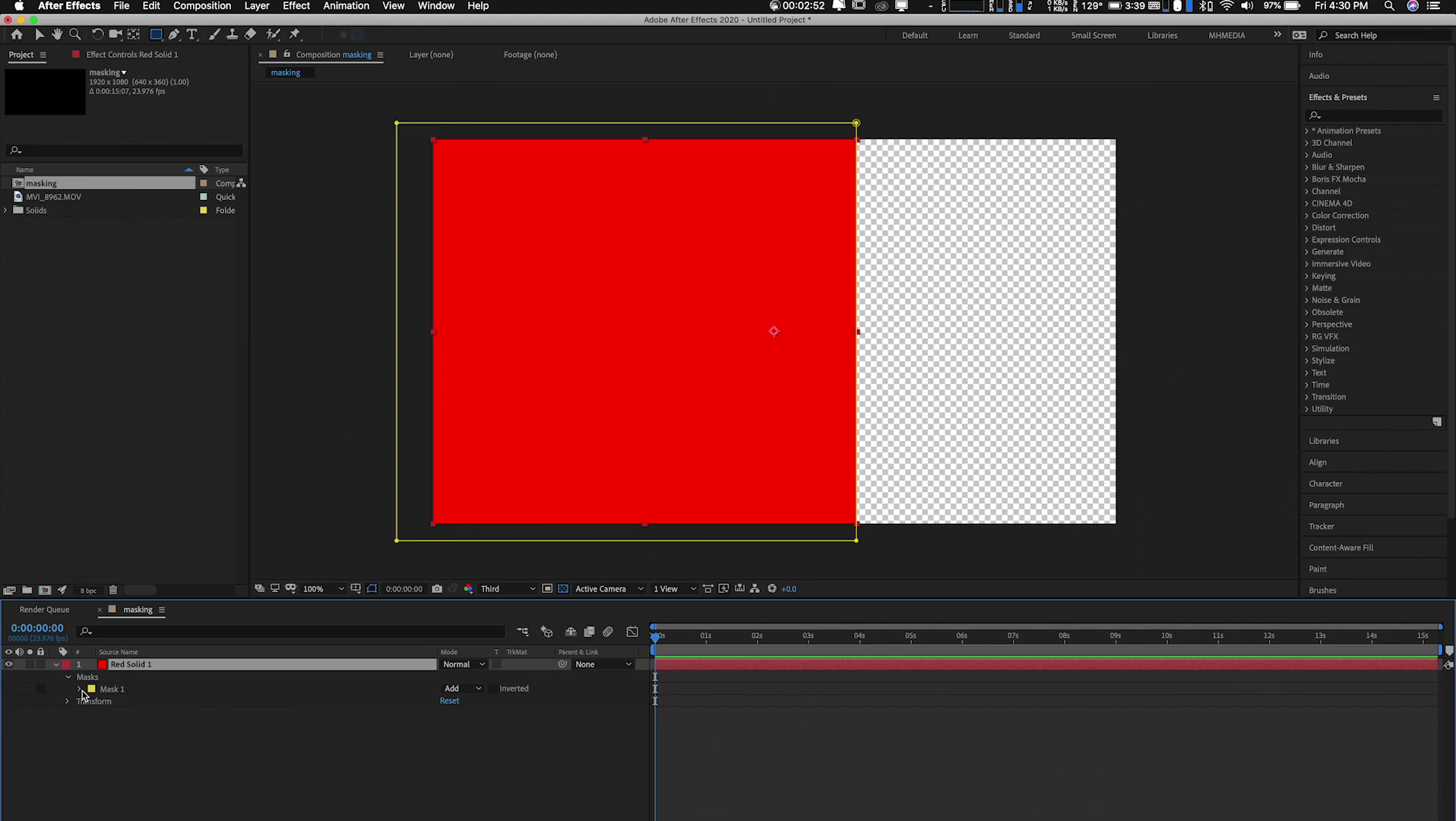
left_click(80, 688)
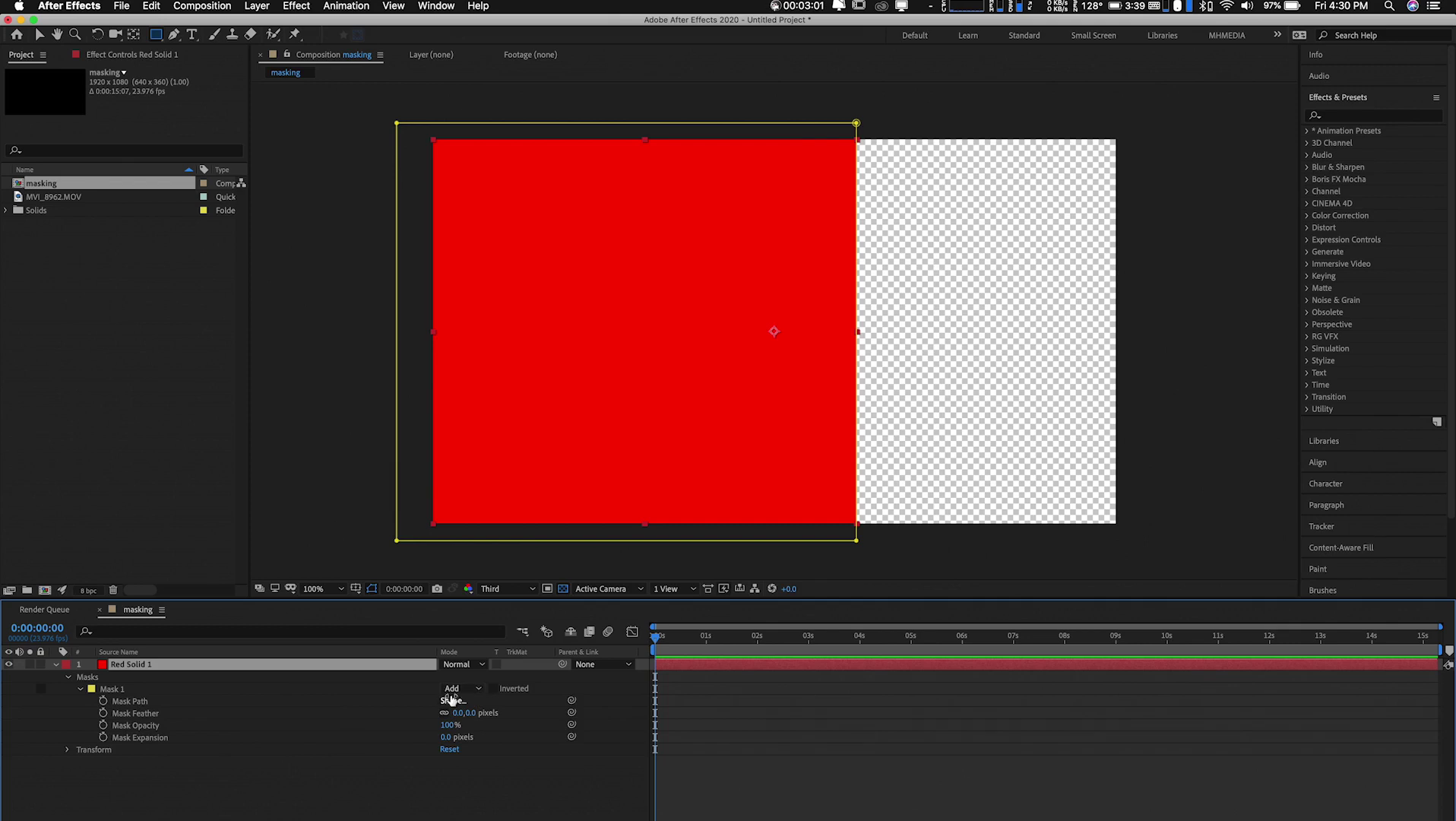
left_click(479, 688)
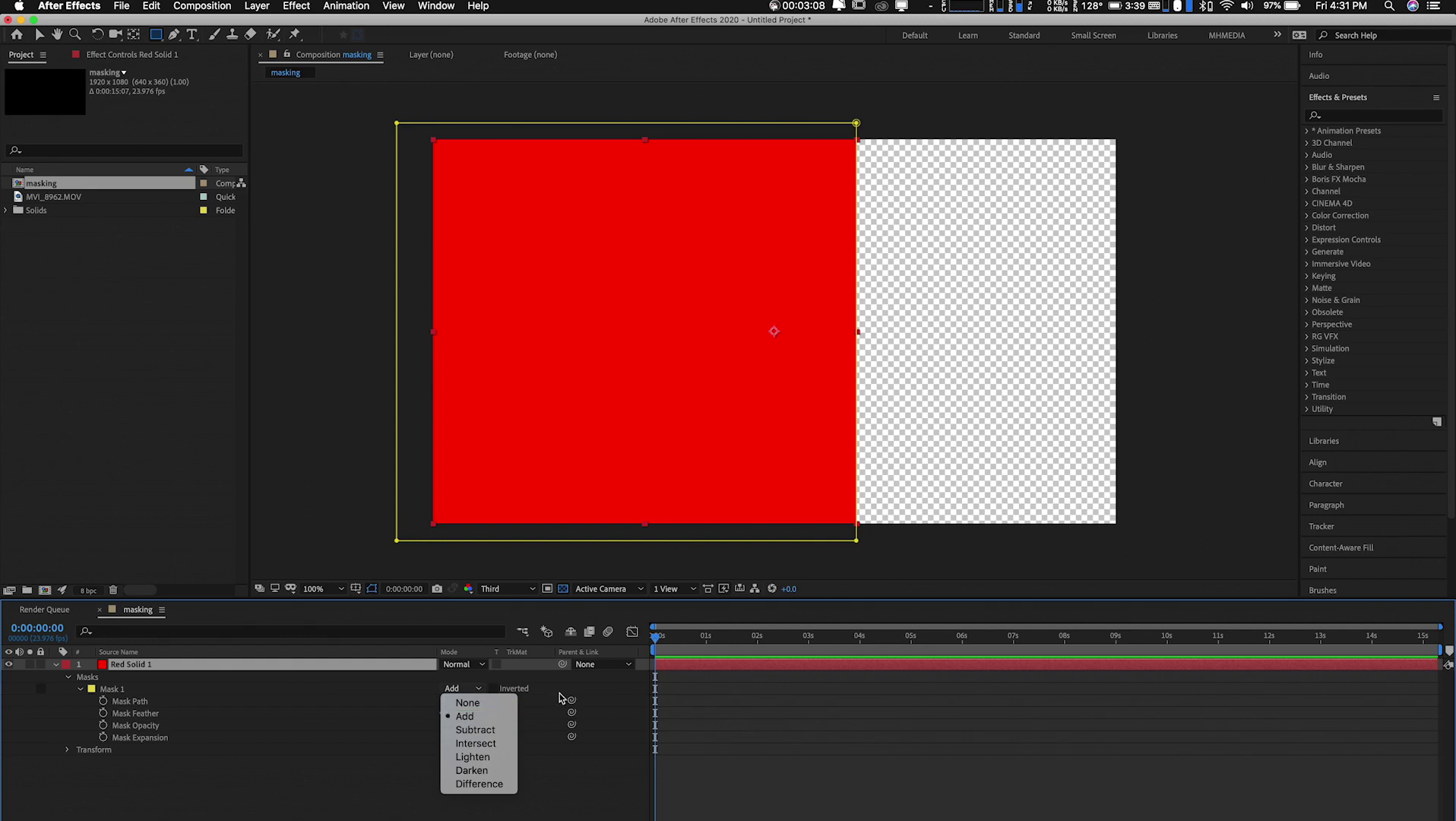
left_click(473, 730)
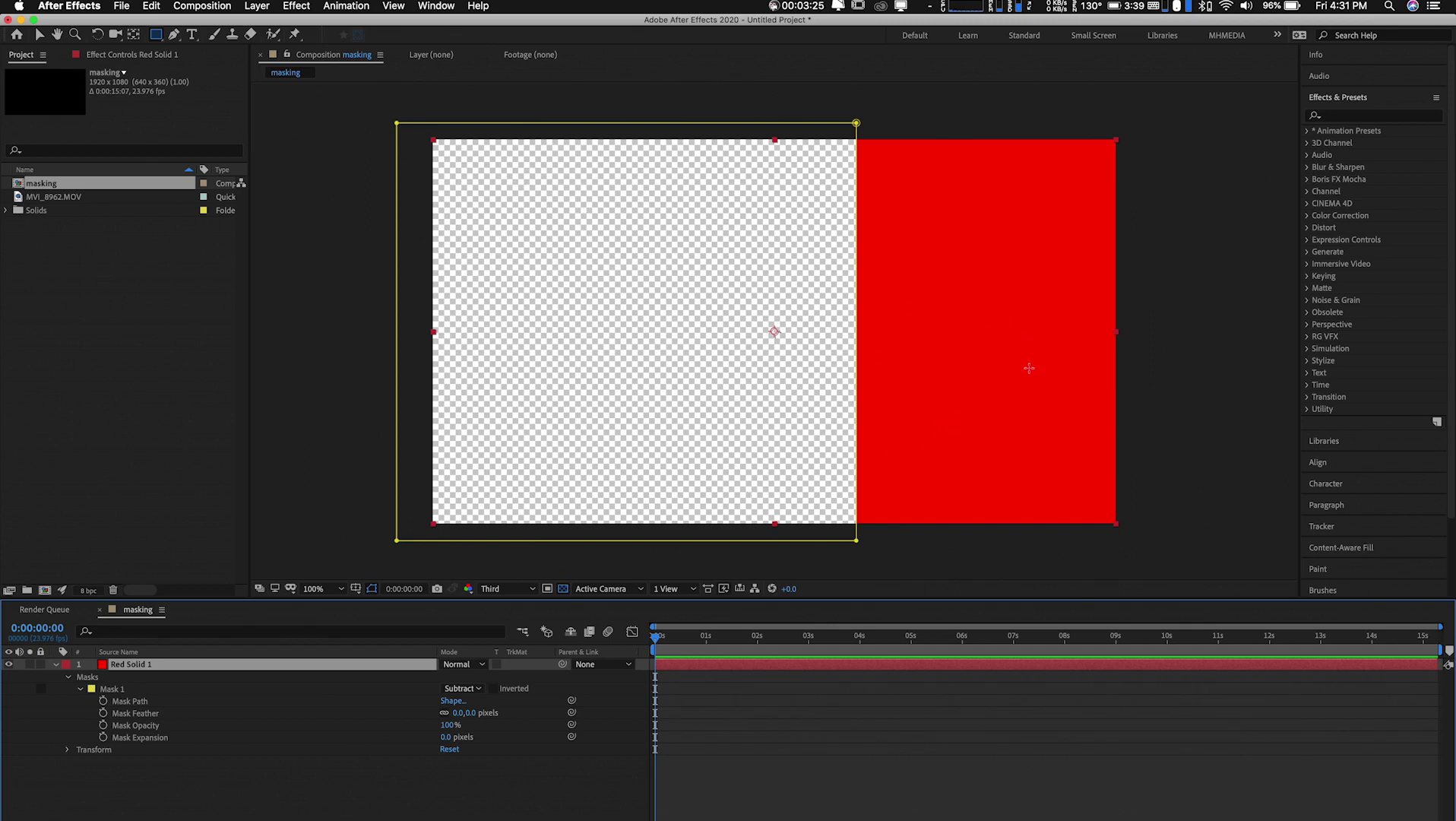
left_click(461, 690)
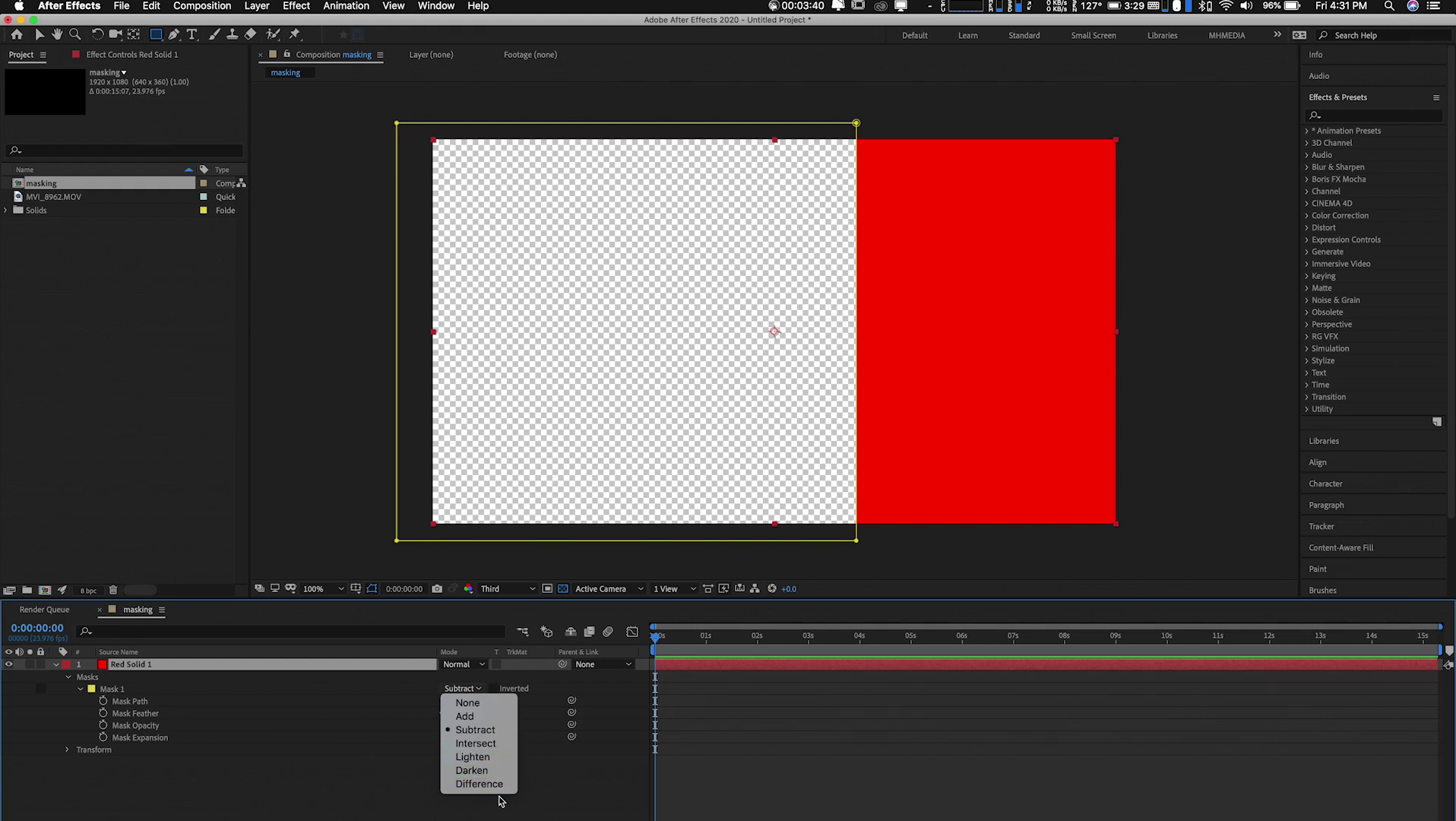
left_click(481, 709)
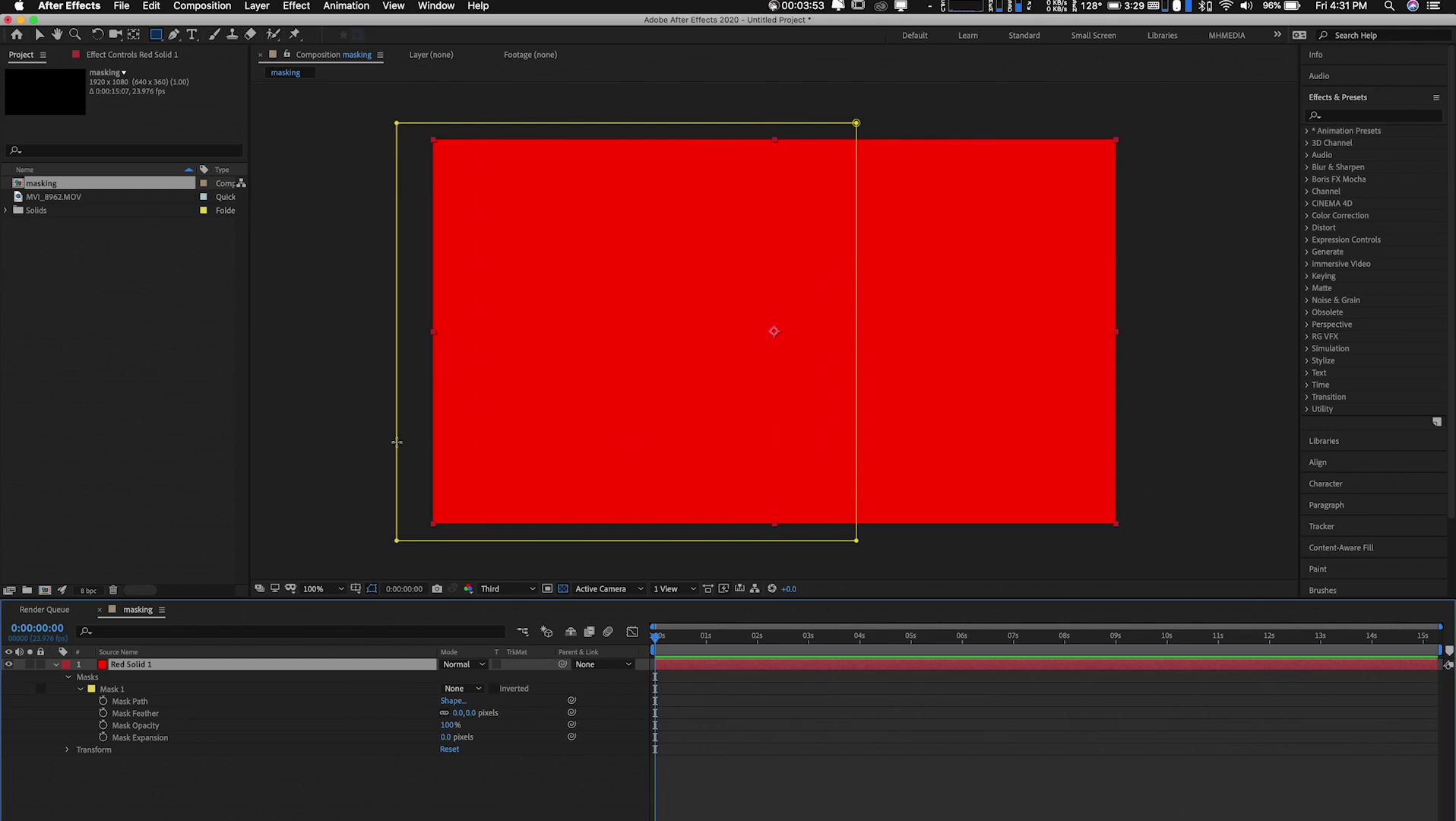
left_click(471, 689)
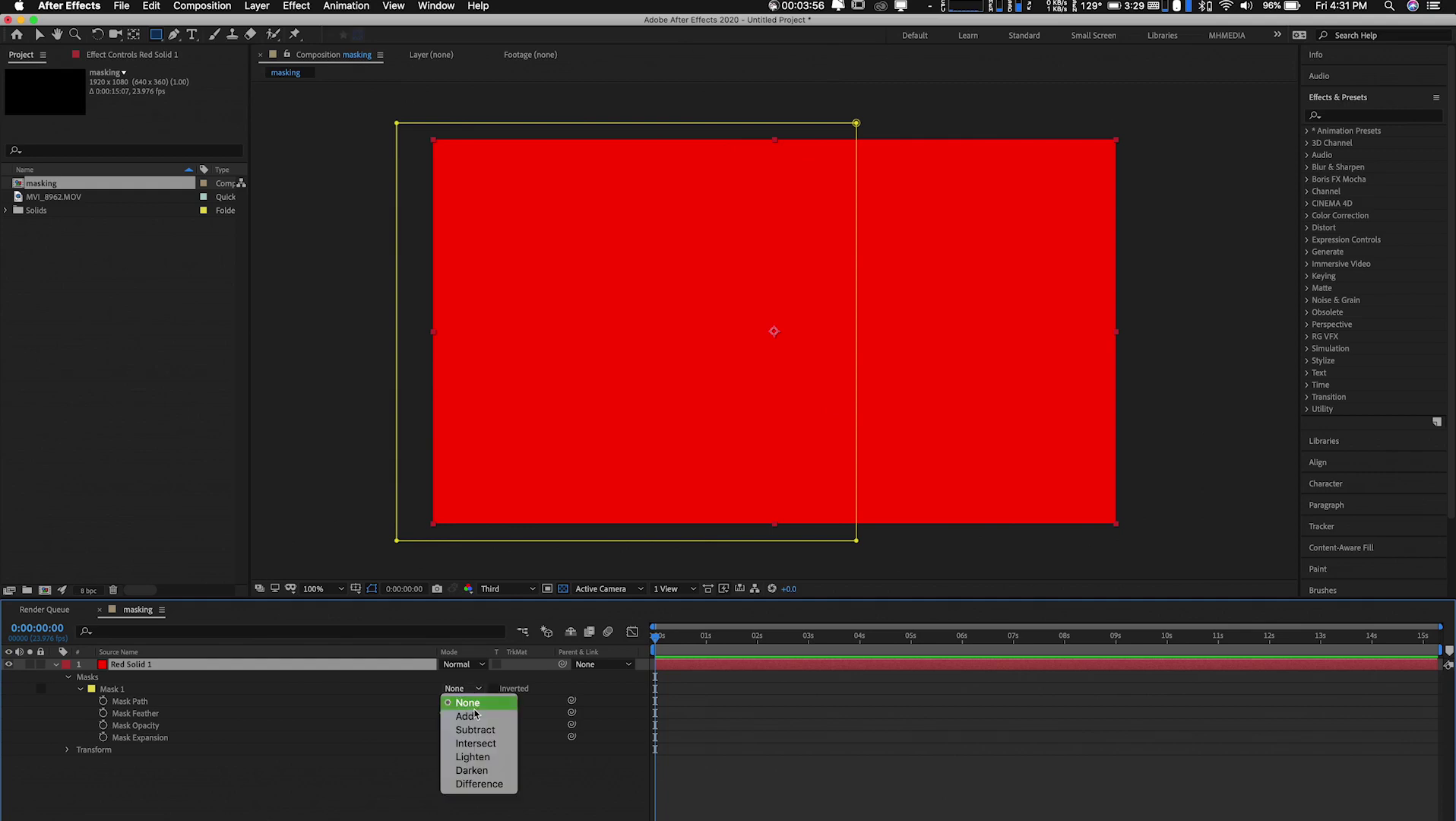
left_click(464, 716)
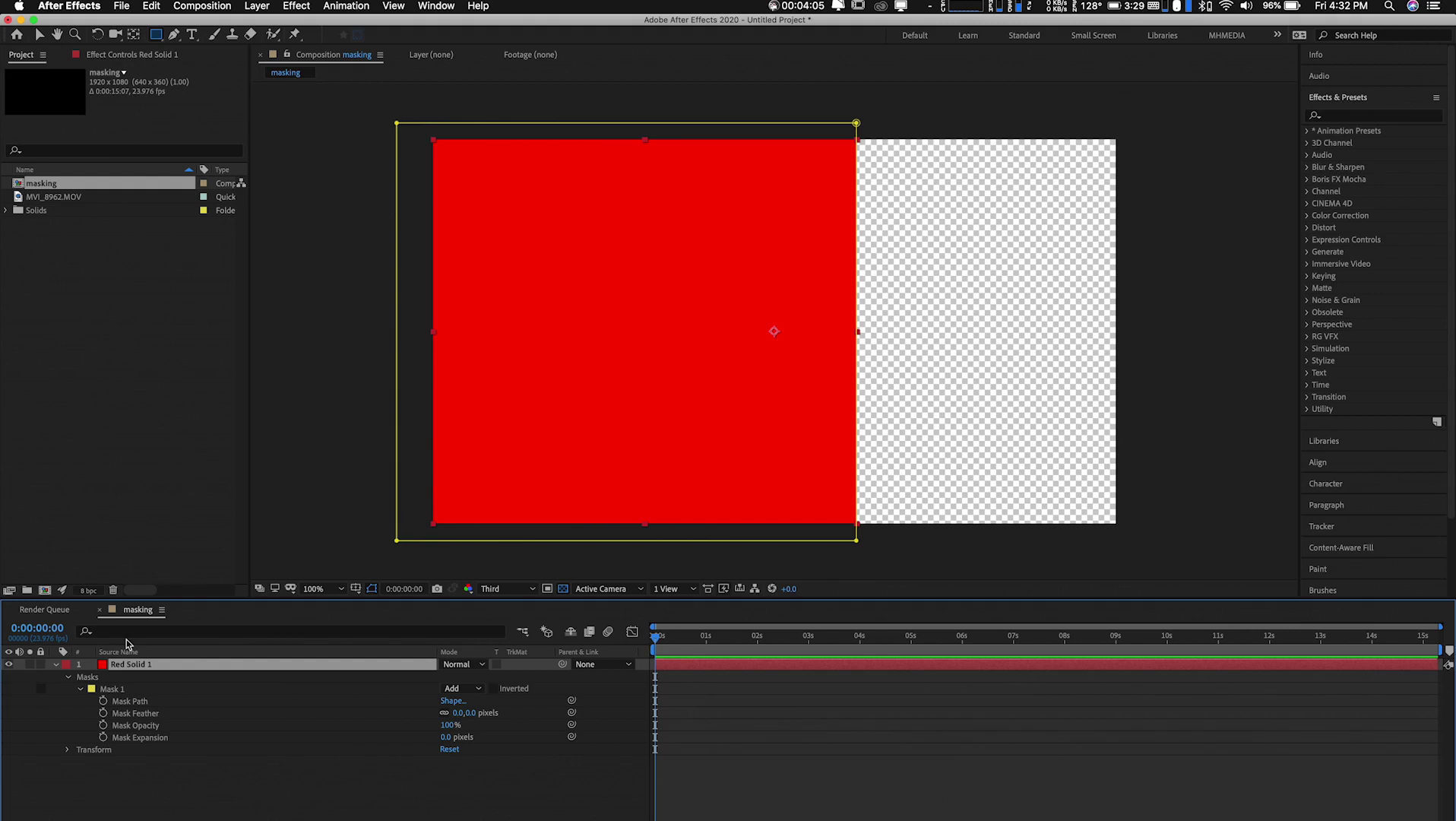
left_click(58, 664)
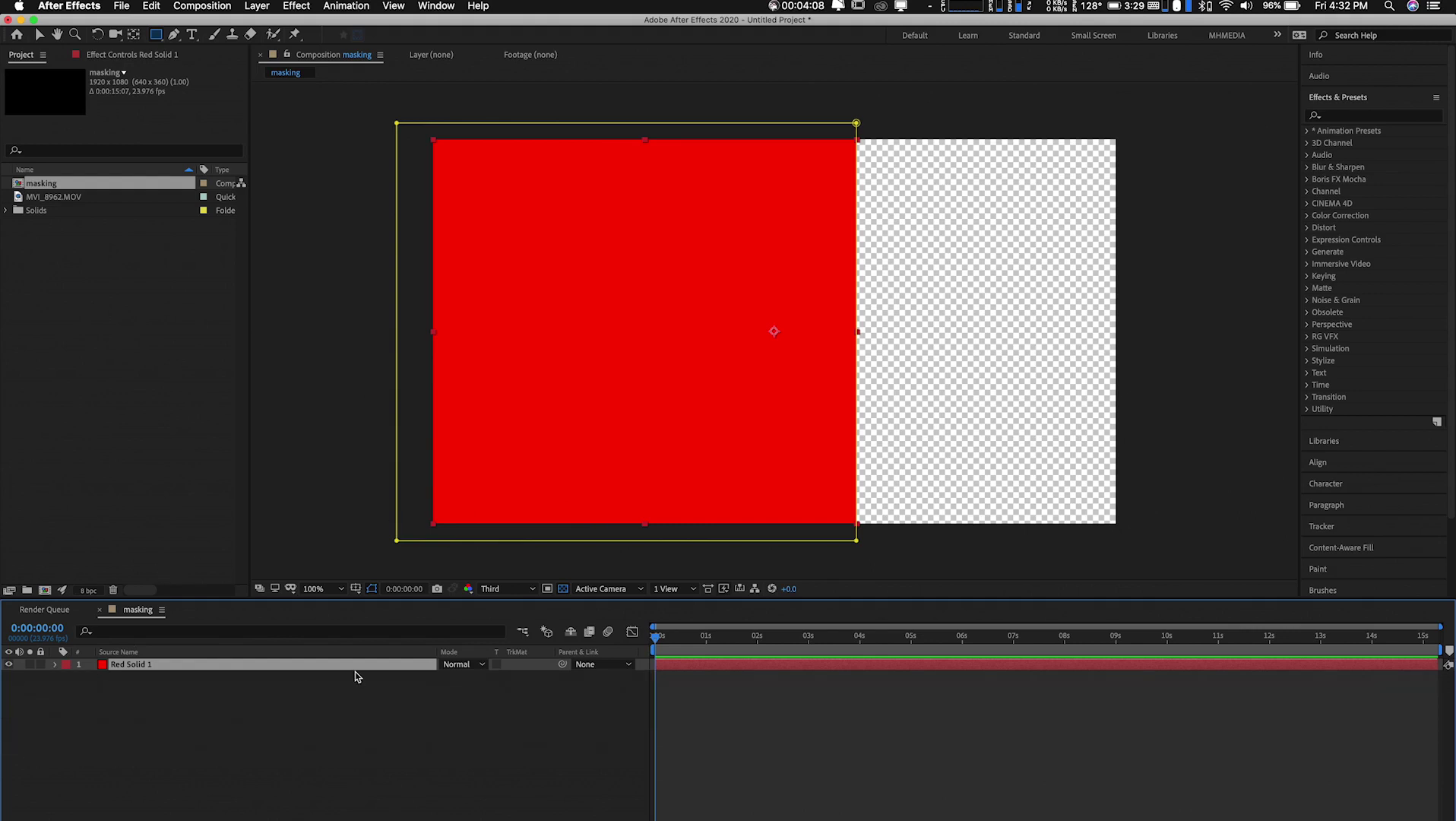
Step: Create a full-frame magenta solid, Magenta Solid 1, and place it beneath Red Solid 1
left_click(240, 687)
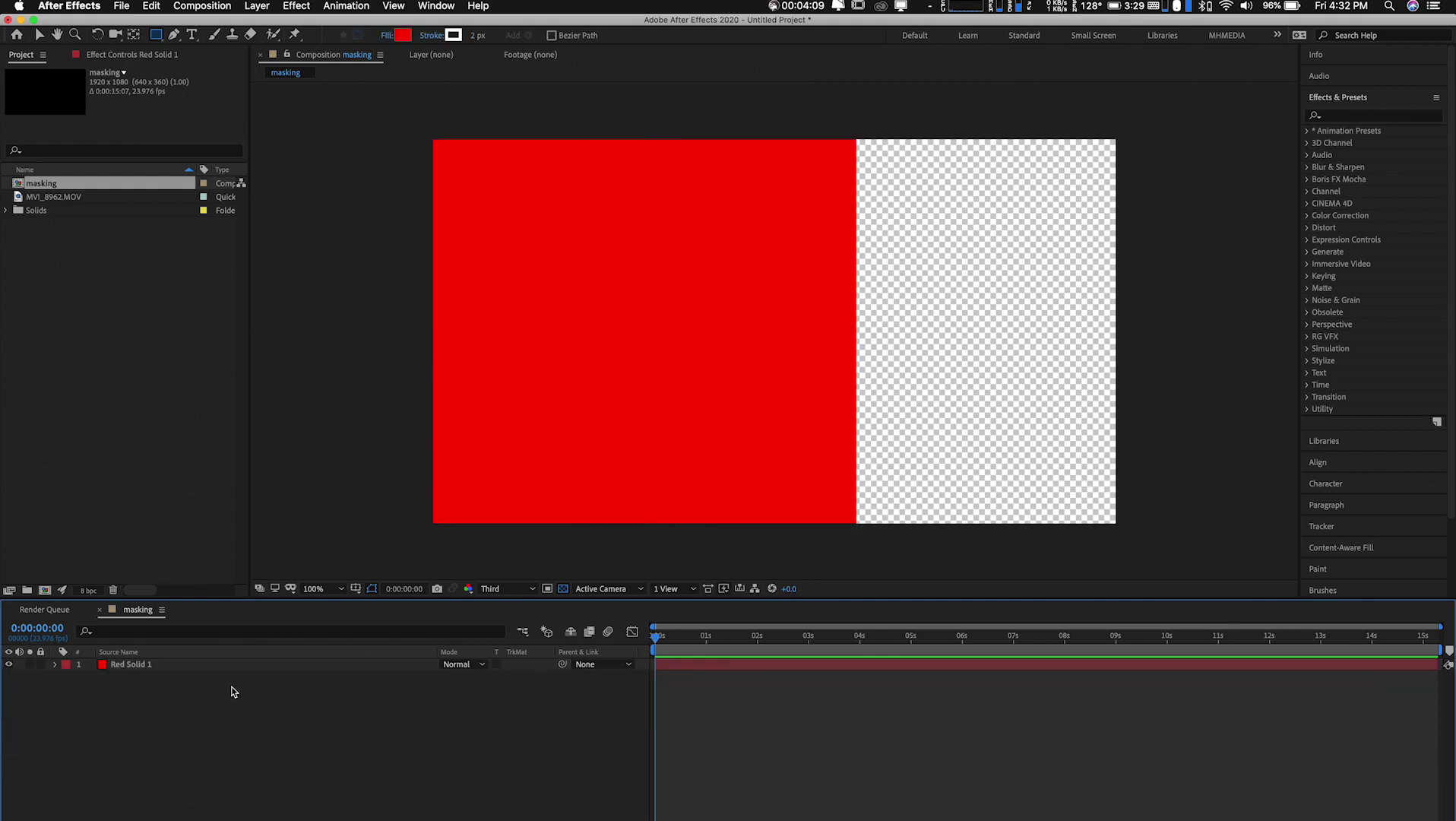
key("super+y")
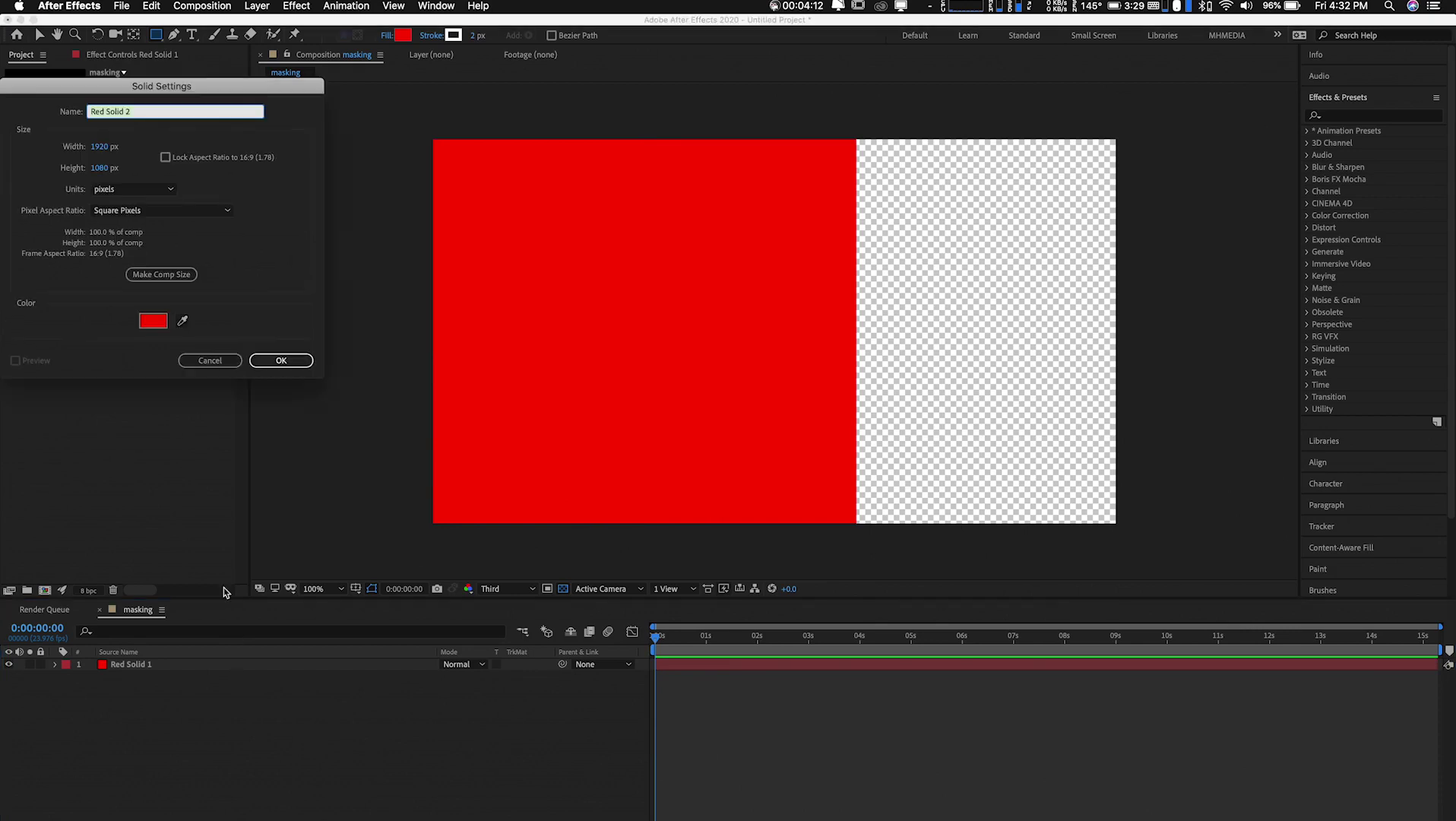
left_click(152, 322)
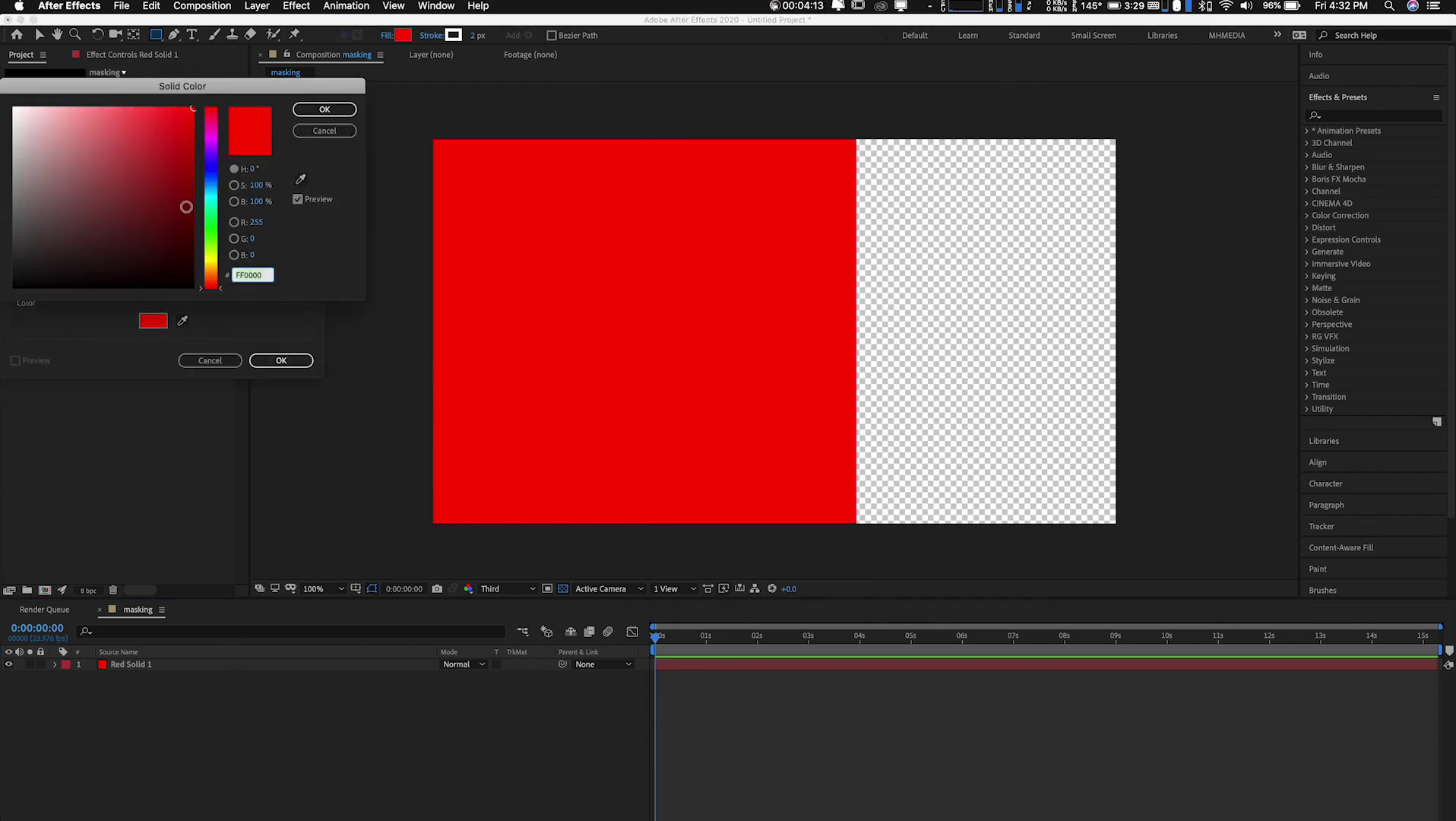
left_click(212, 142)
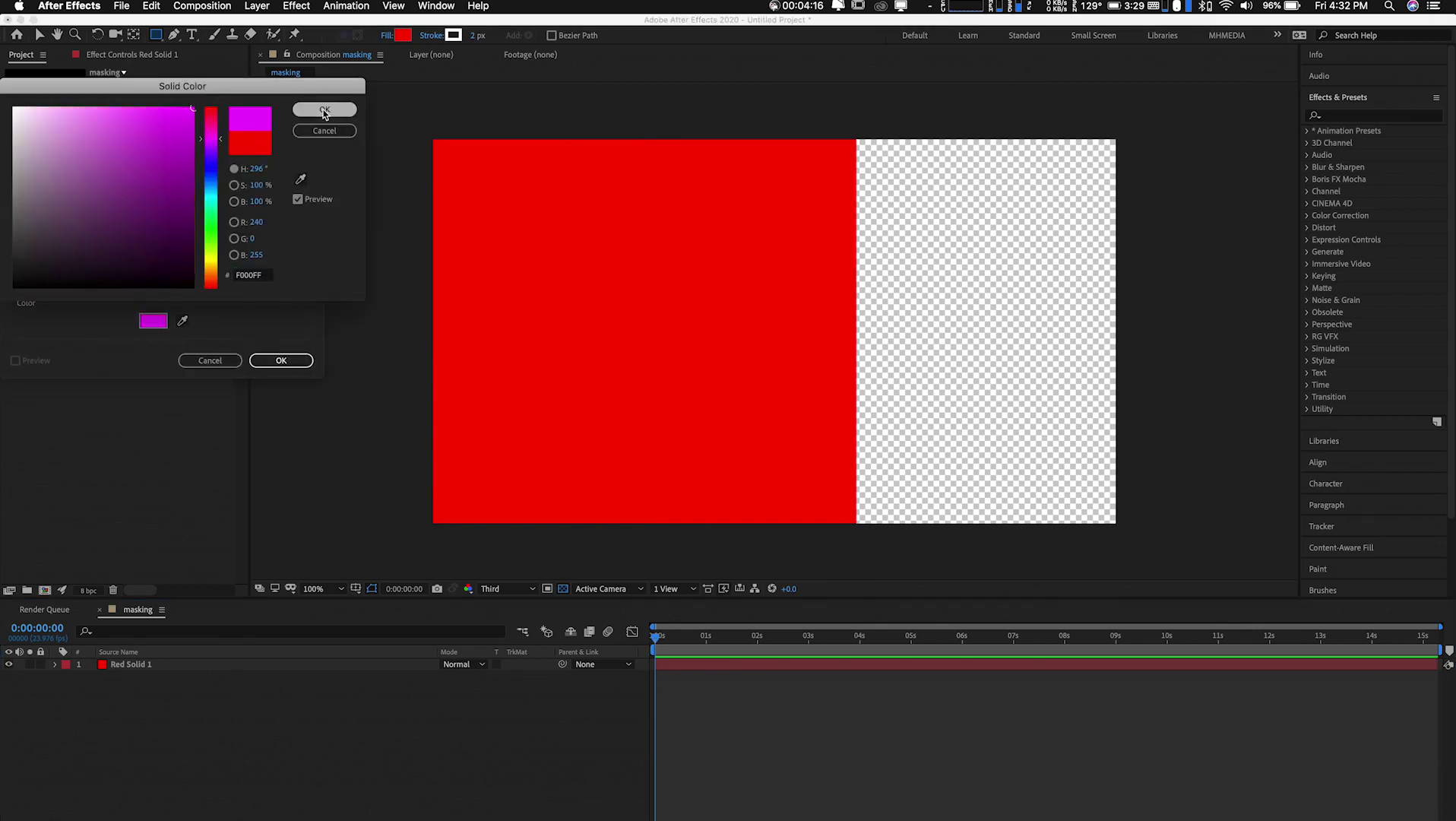
left_click(324, 108)
left_click(281, 360)
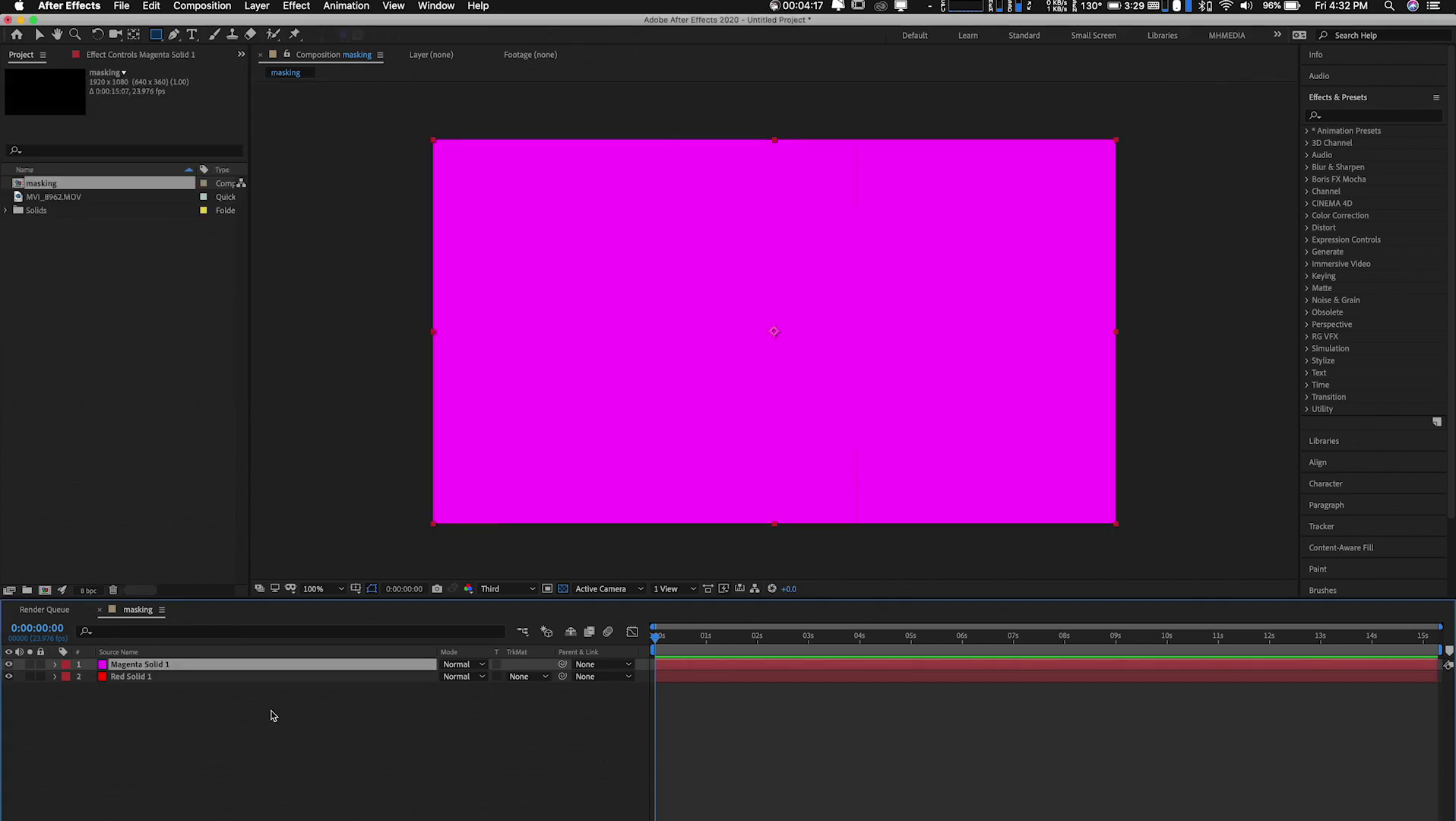
left_click_drag(131, 669, 133, 707)
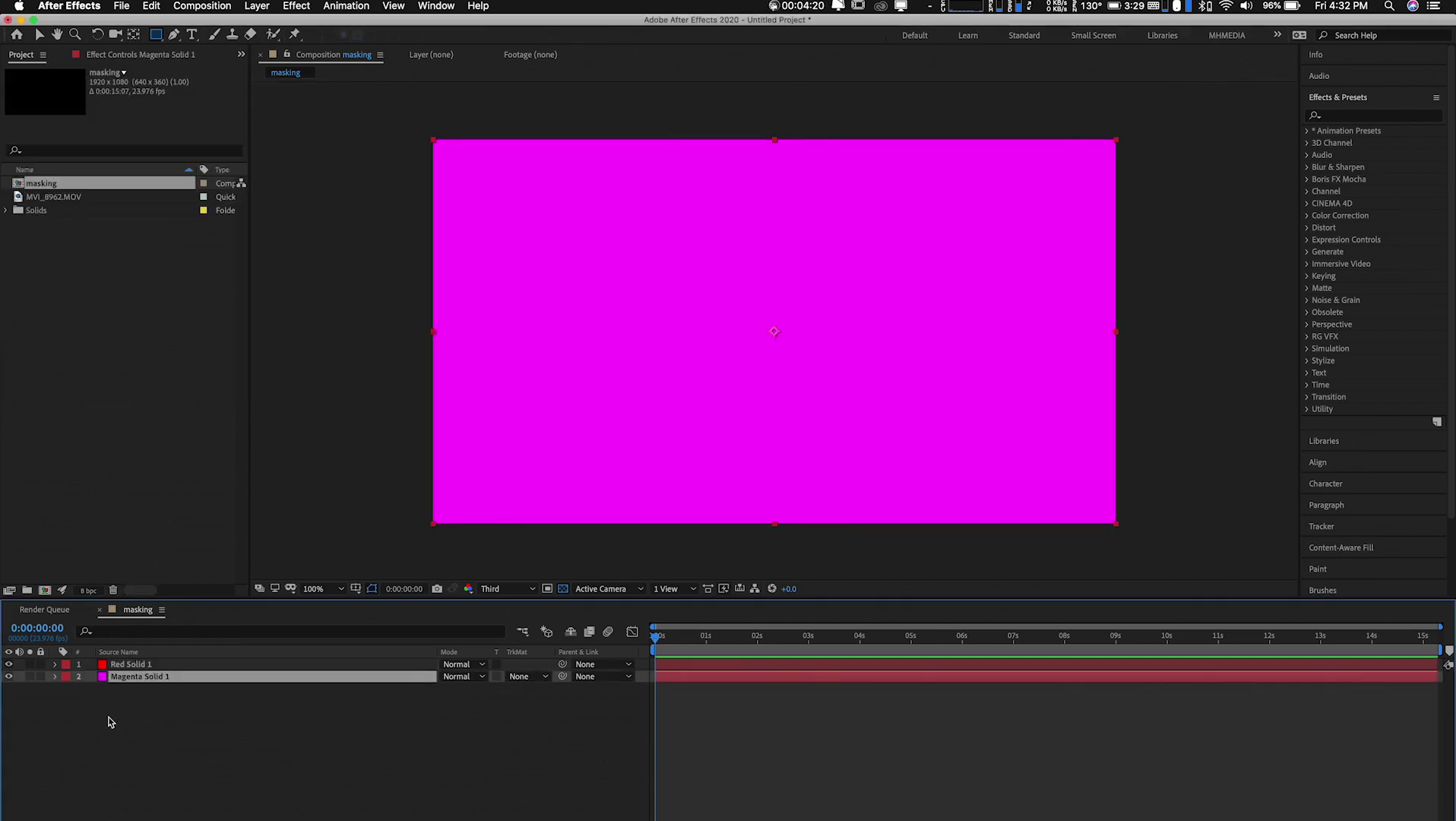
left_click(131, 666)
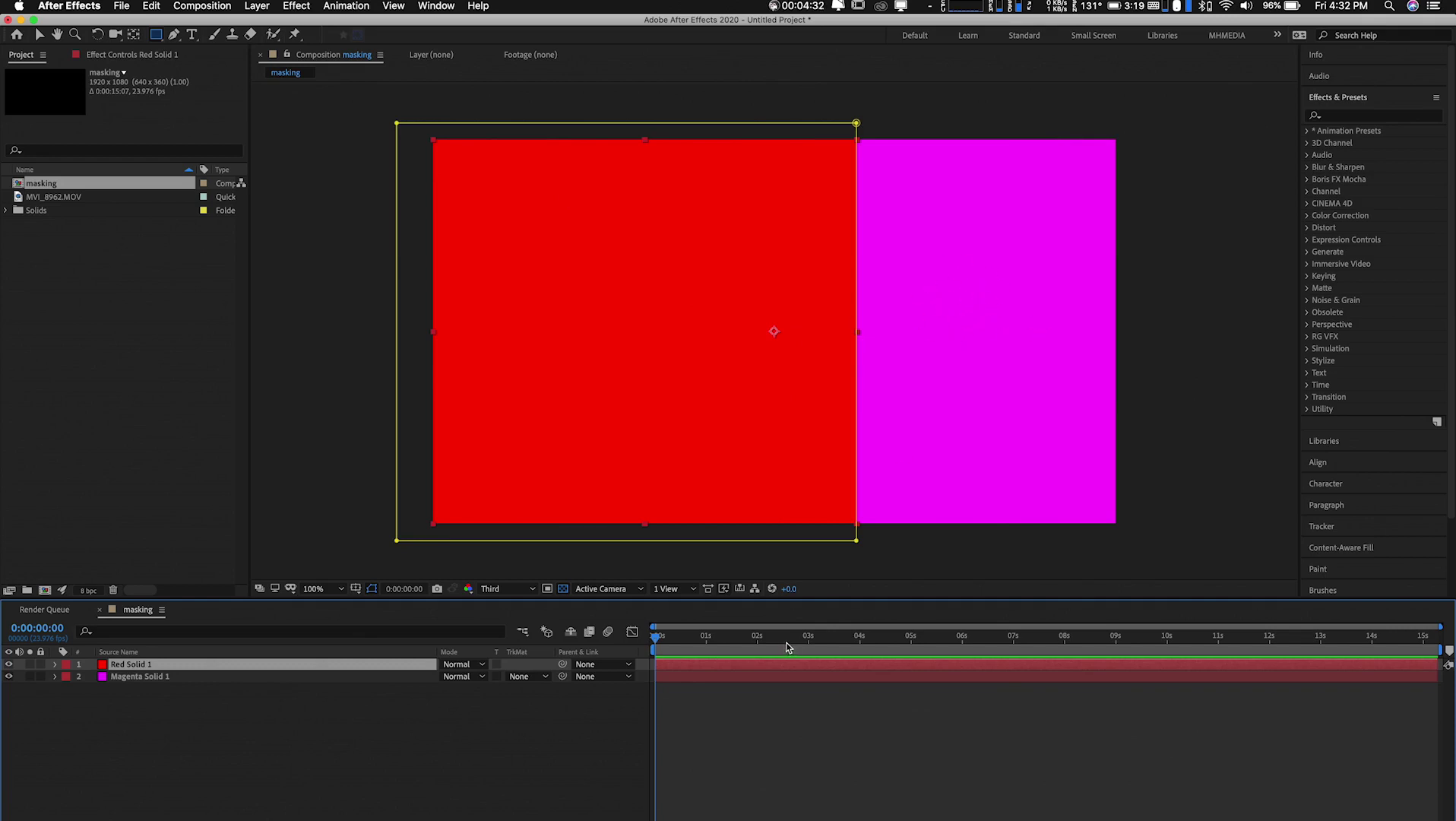
Step: Select Magenta Solid 1 and show the mask shape tool options
left_click(154, 679)
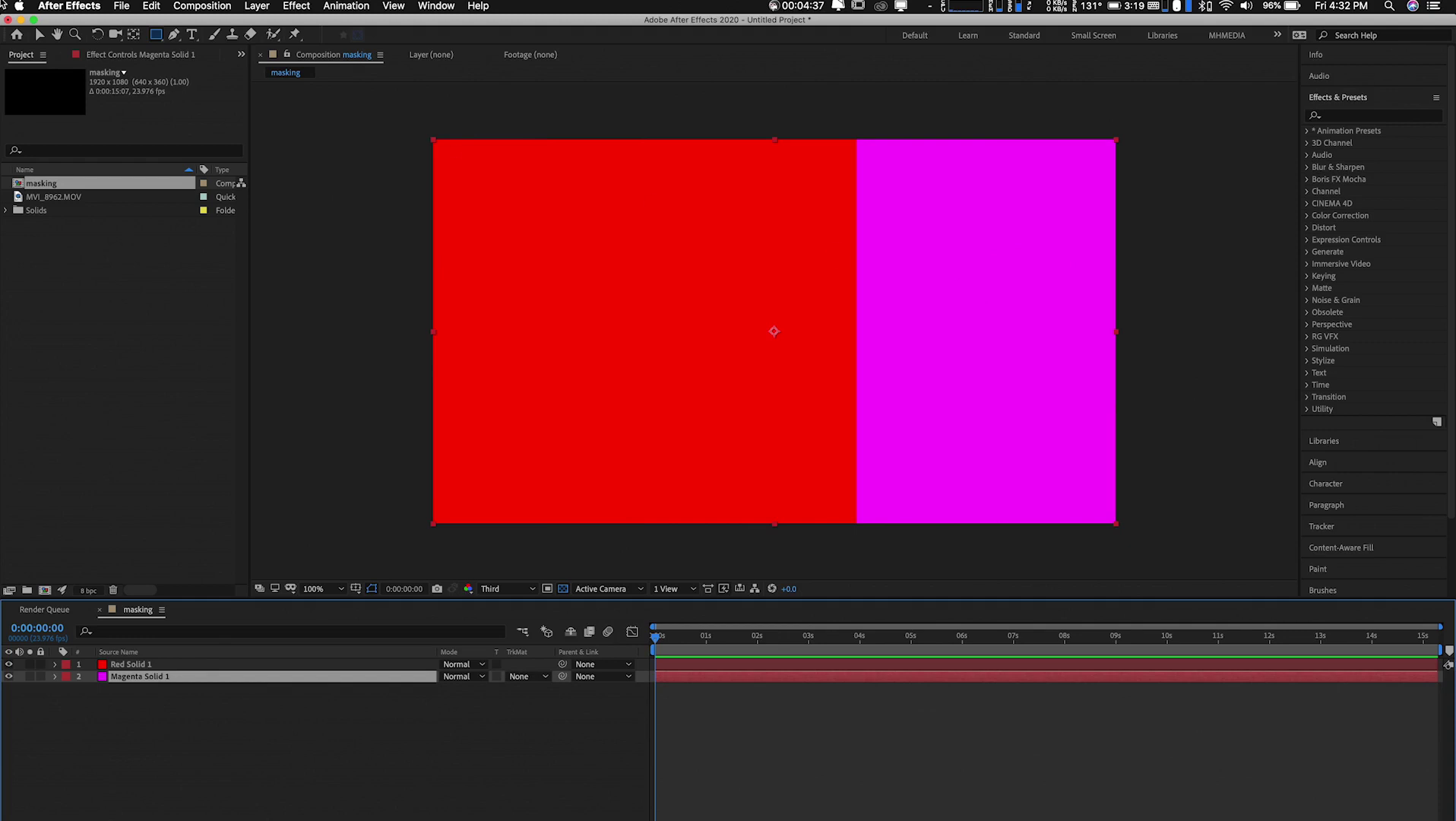
left_click(159, 35)
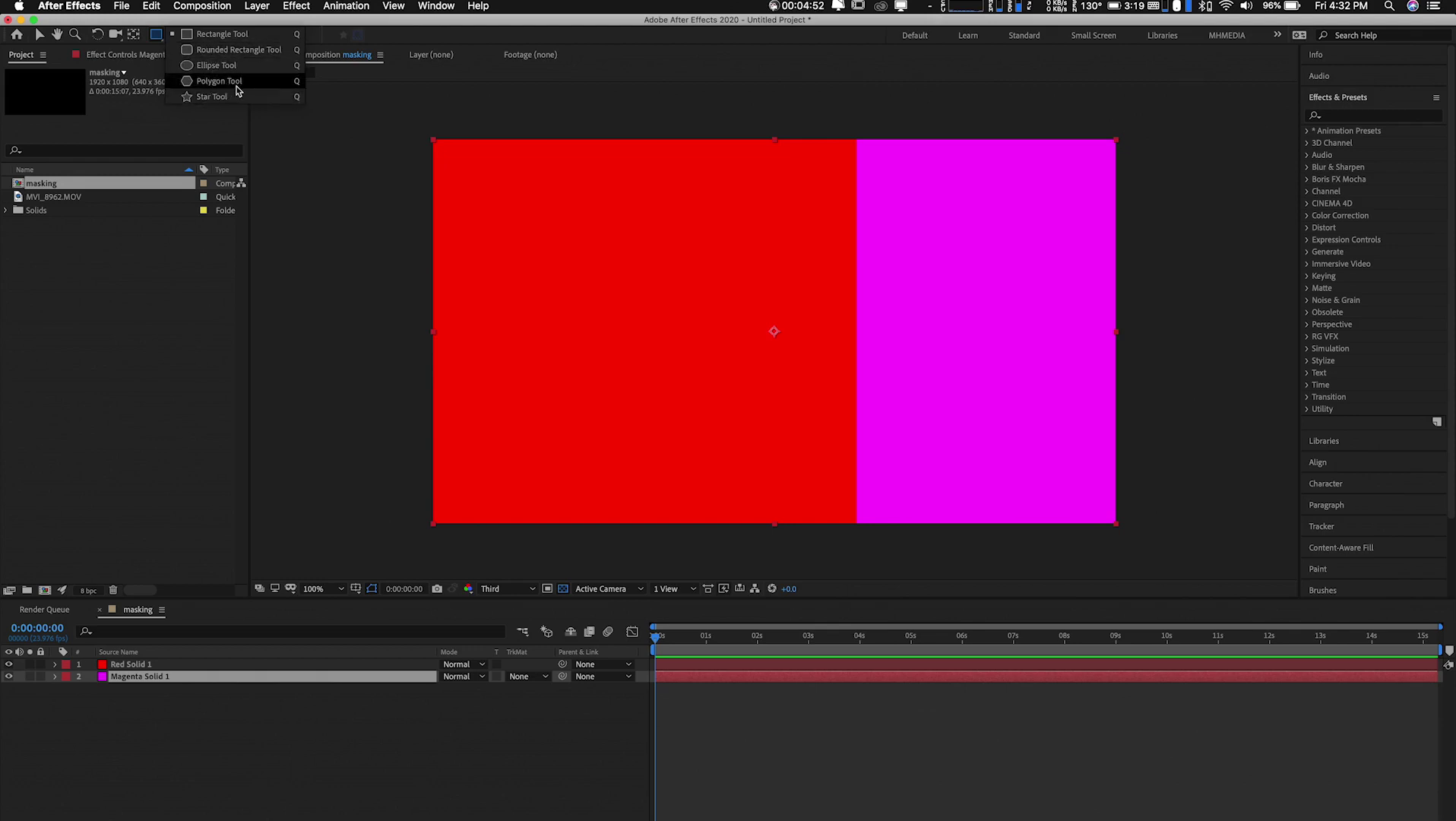
Step: Draw a star mask on Magenta Solid 1 and move it onto the red area
left_click(209, 97)
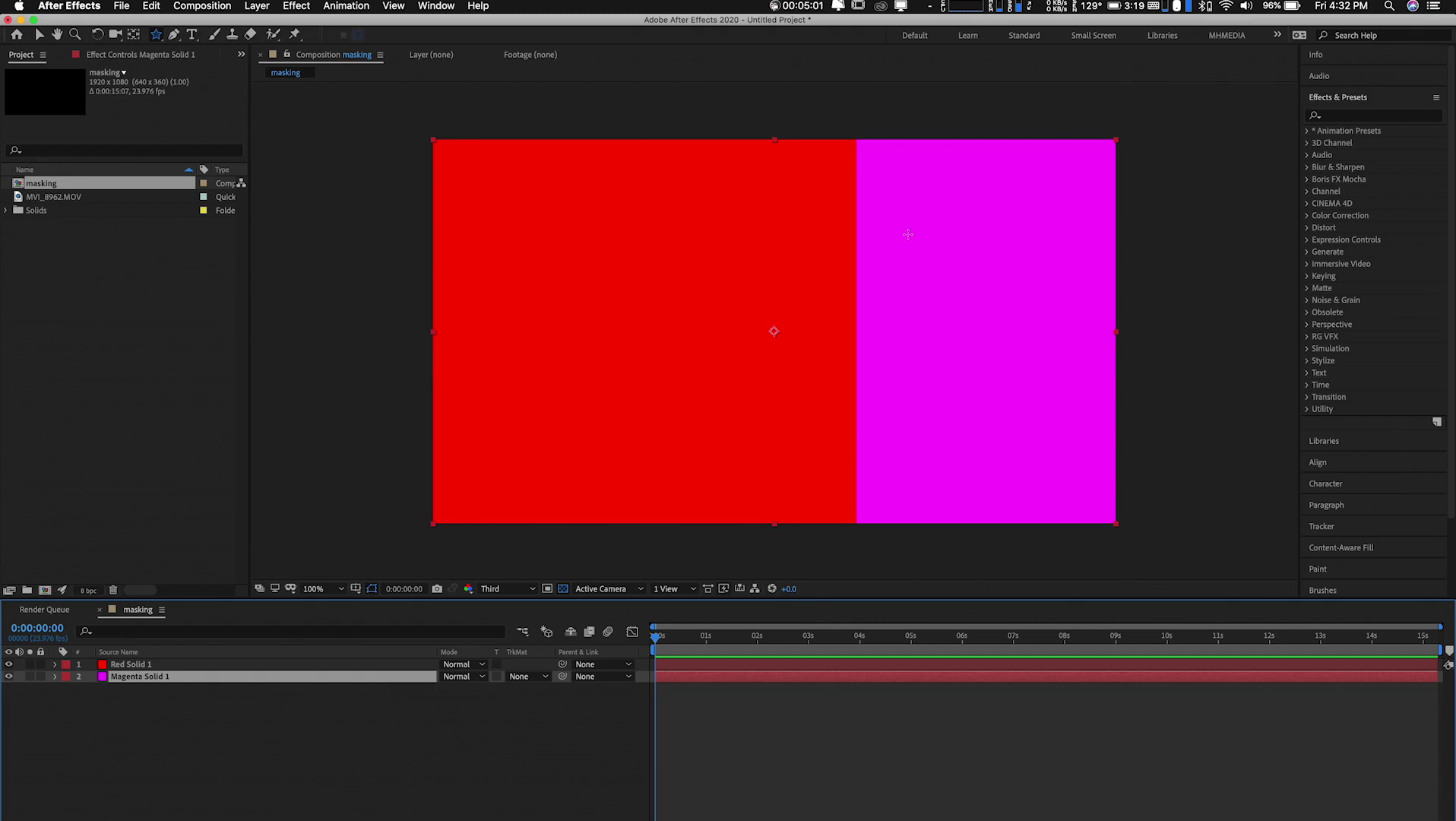
left_click_drag(908, 234, 974, 321)
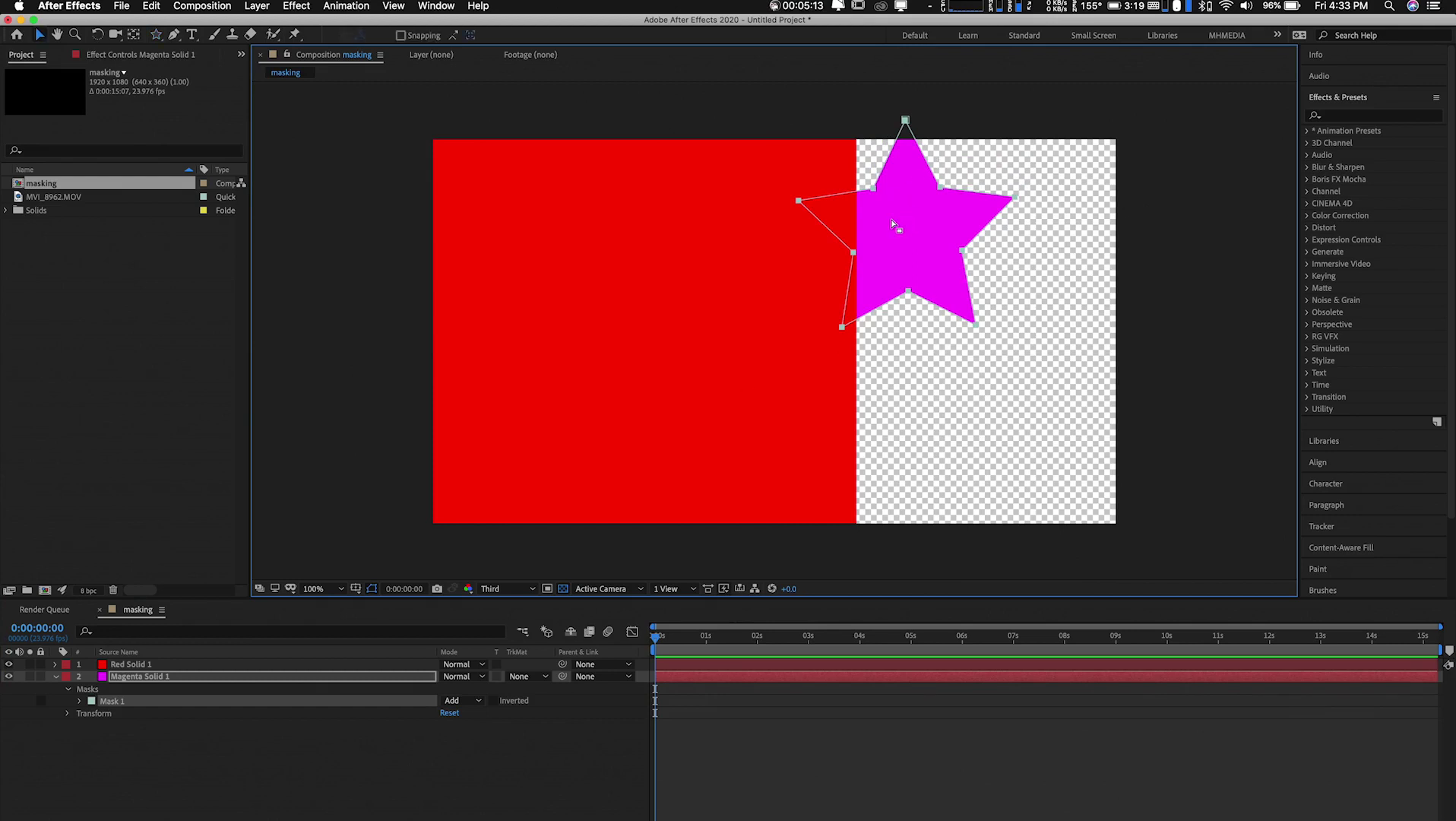
key("v")
double_click(895, 229)
left_click_drag(899, 231, 990, 316)
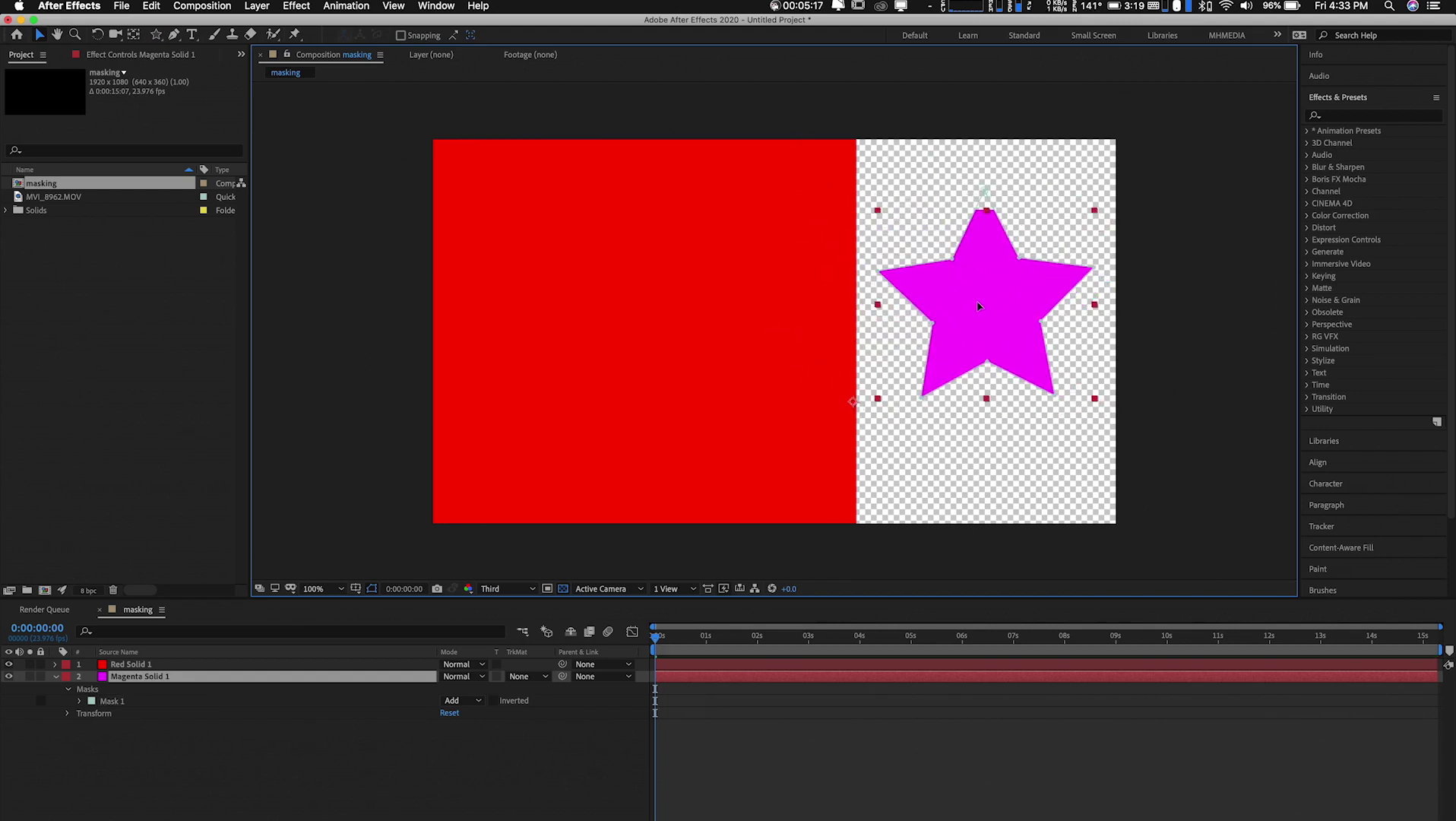
key("Return")
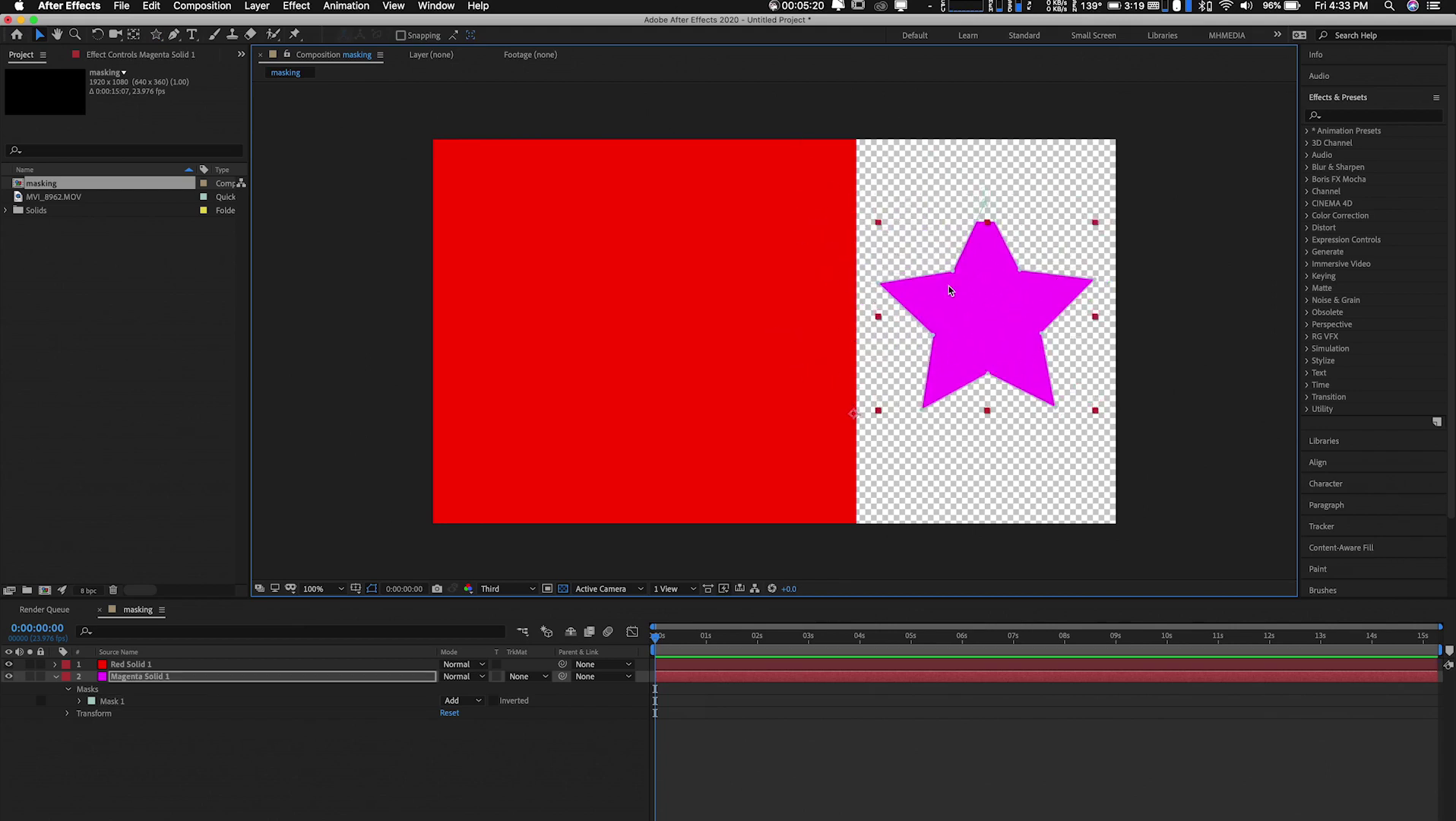
left_click_drag(988, 334, 658, 326)
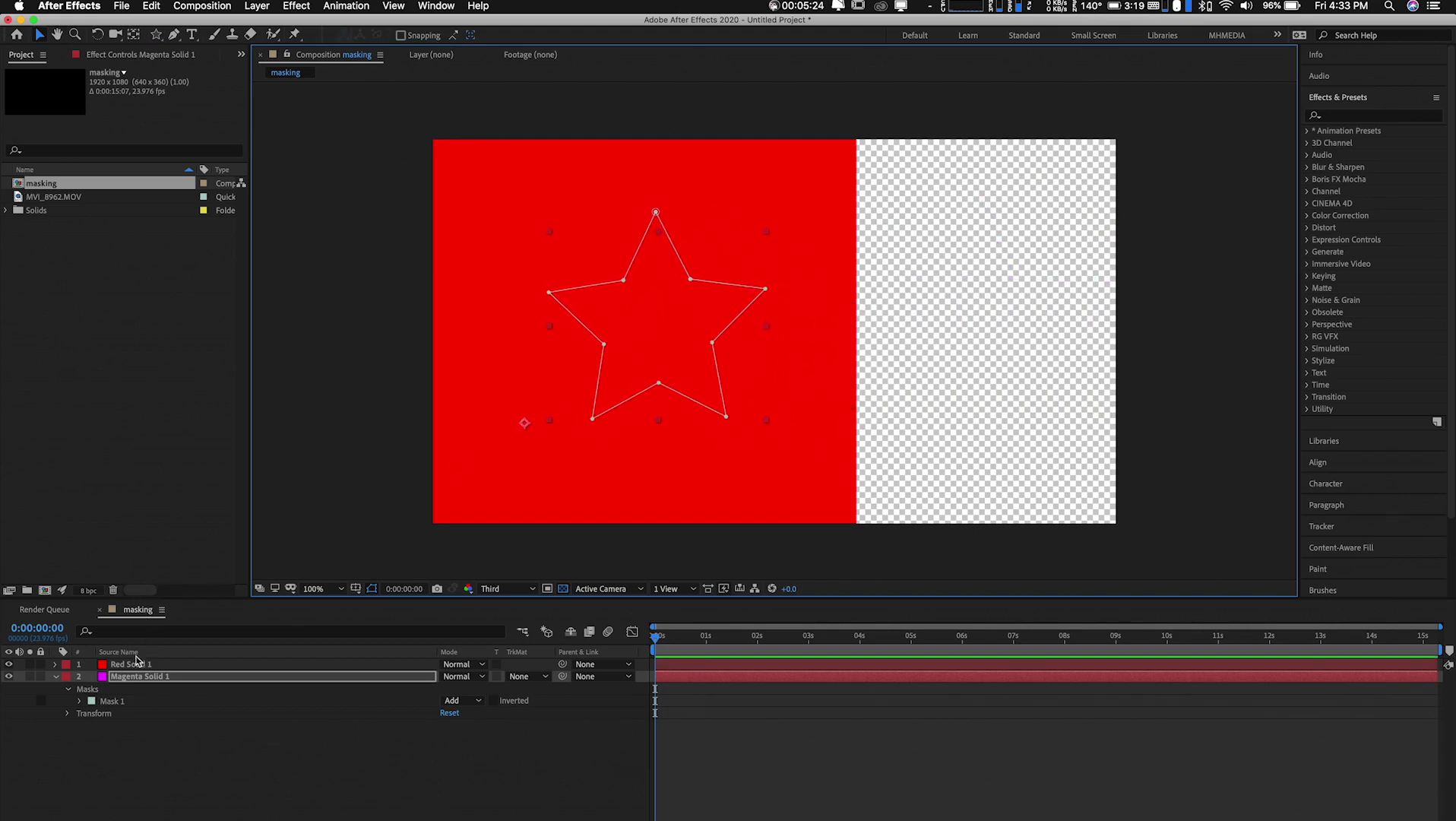
Step: Stack Magenta Solid 1 above Red Solid 1 so the magenta star shows over red
left_click_drag(137, 663, 136, 719)
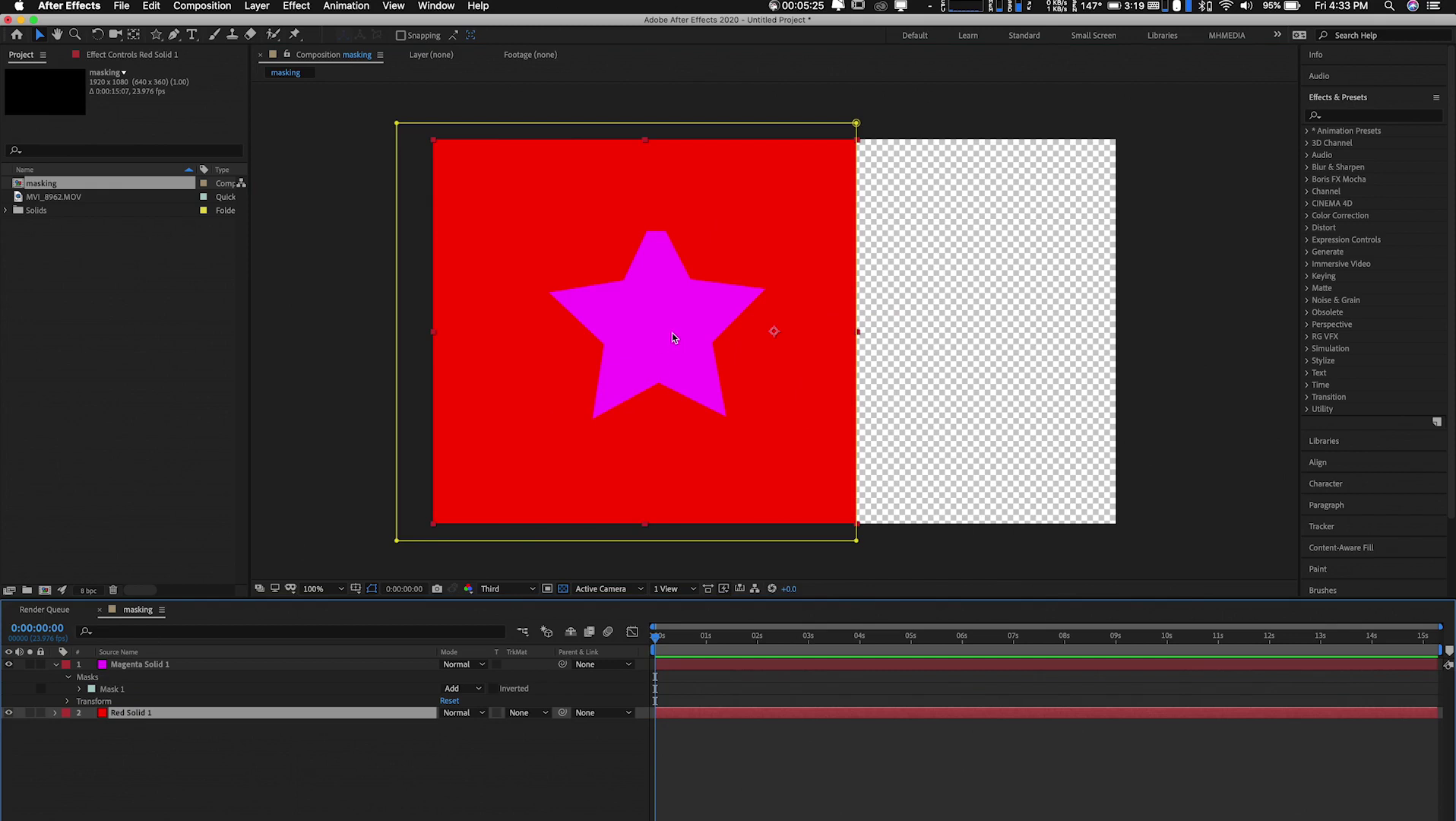
mouse_move(672, 336)
left_mouse_down()
mouse_move(669, 361)
mouse_move(670, 335)
left_mouse_up()
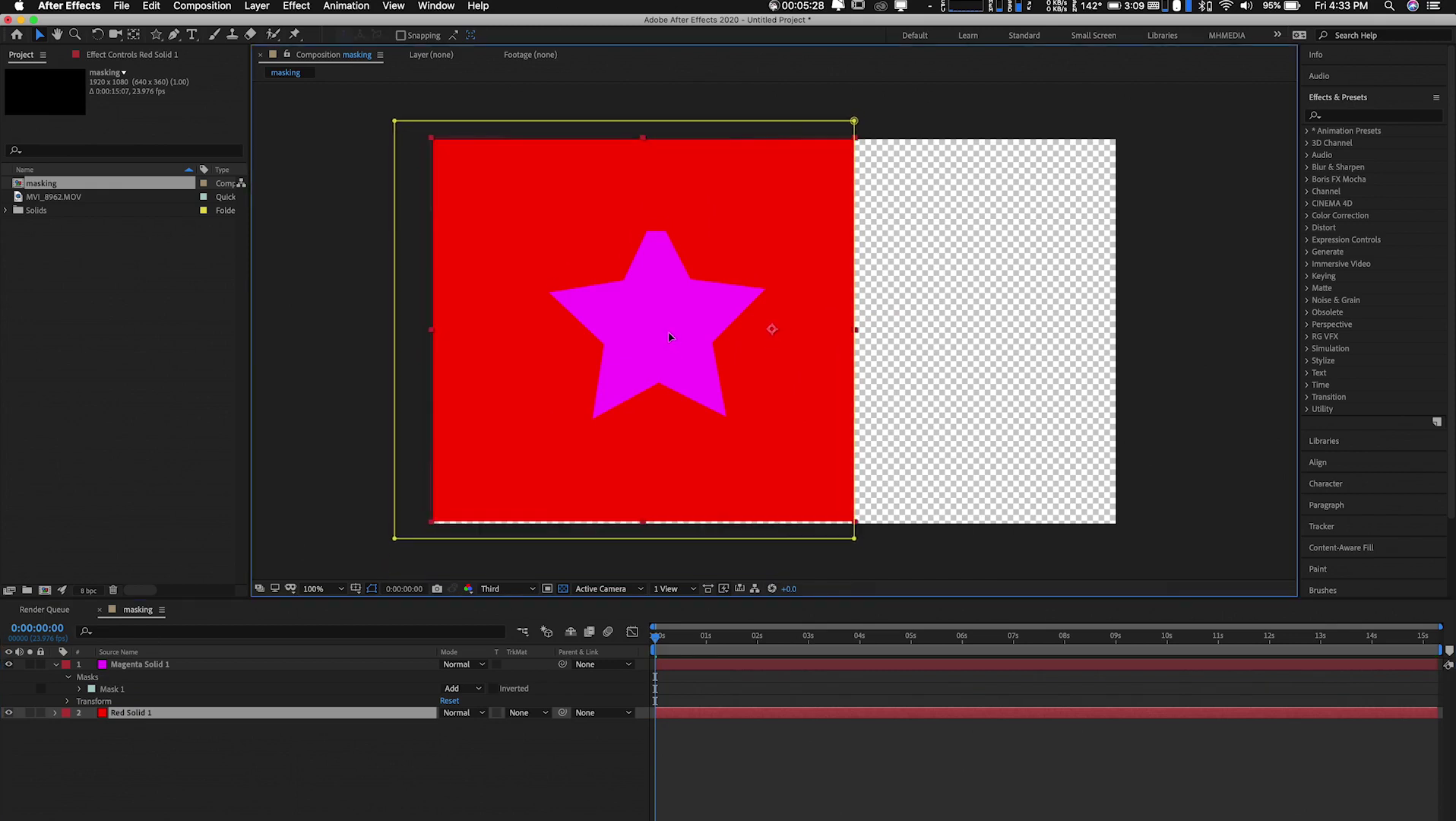
key("Return")
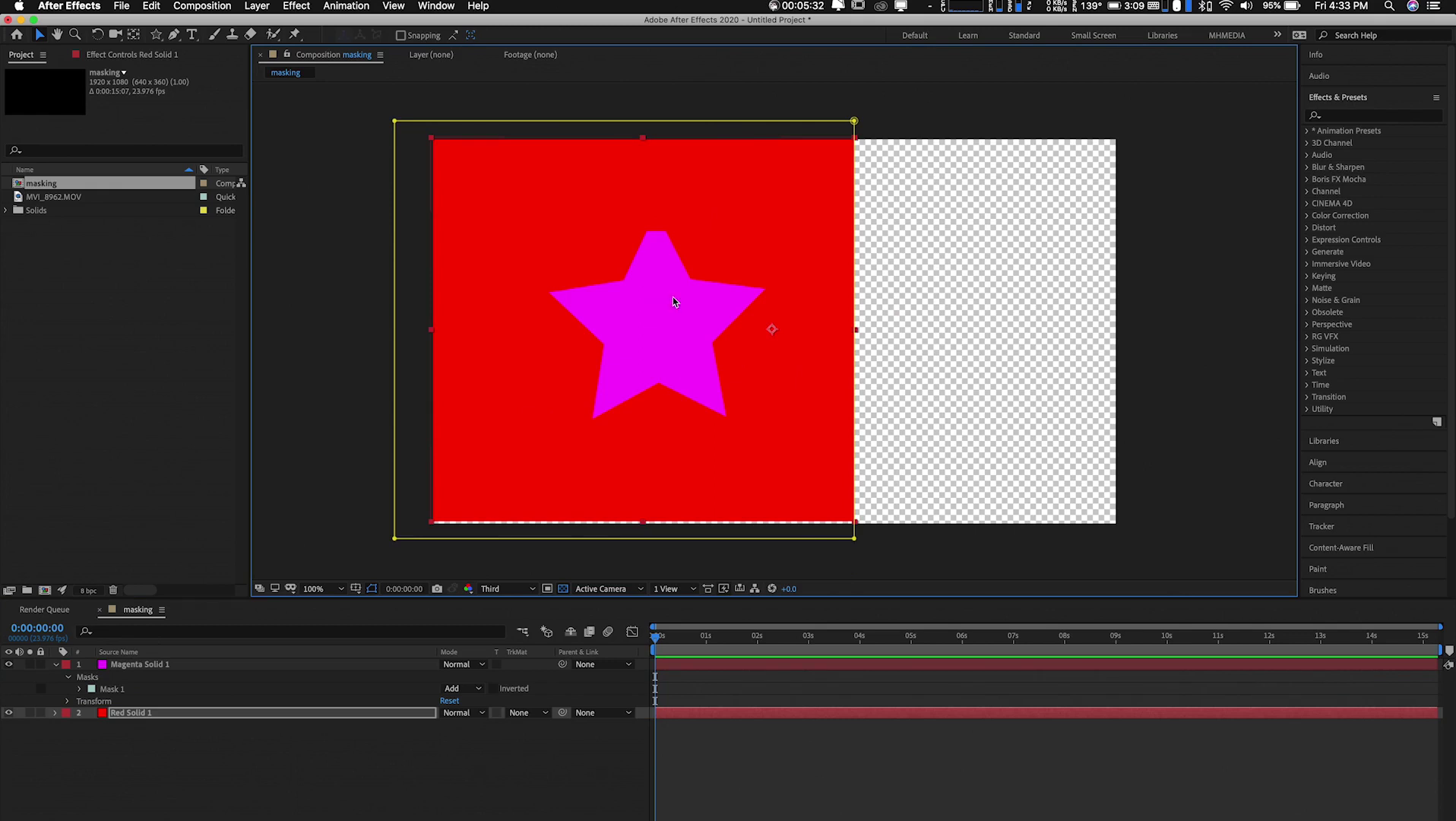
left_click(128, 664)
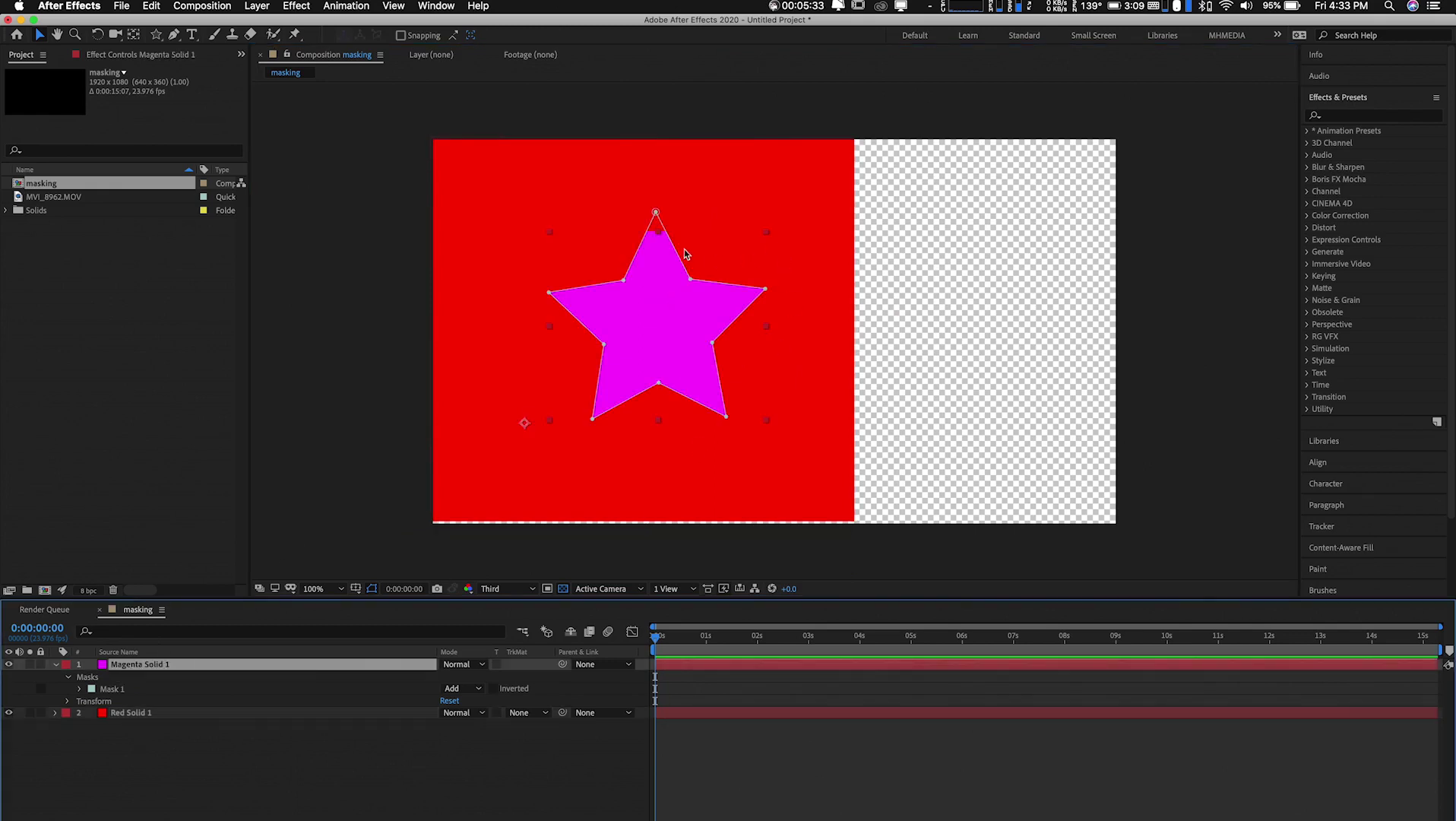
Step: Pull the star mask's inner points outward and even its tips into a rounded polygon
left_click_drag(655, 213, 655, 239)
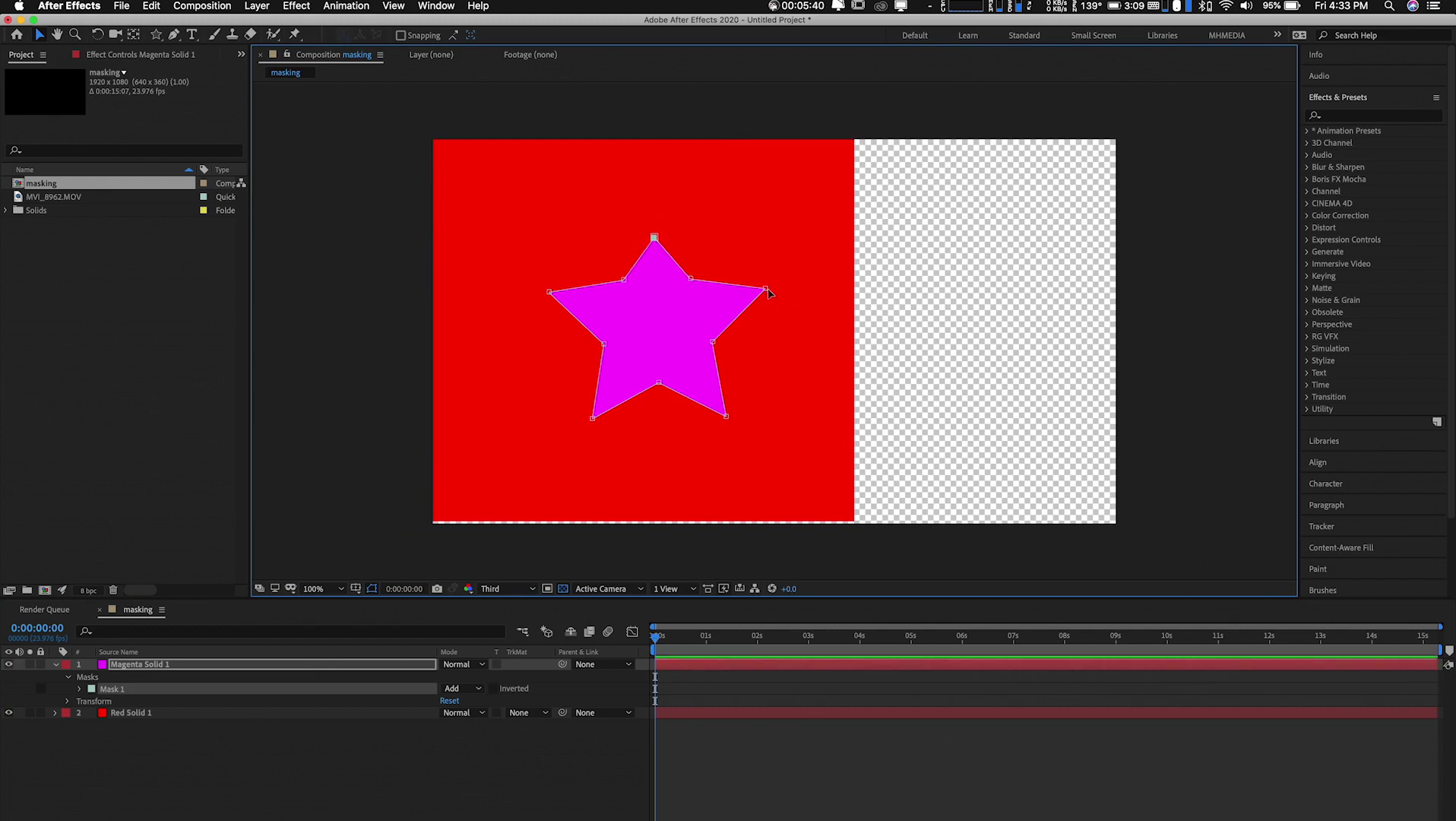
left_click_drag(768, 291, 689, 331)
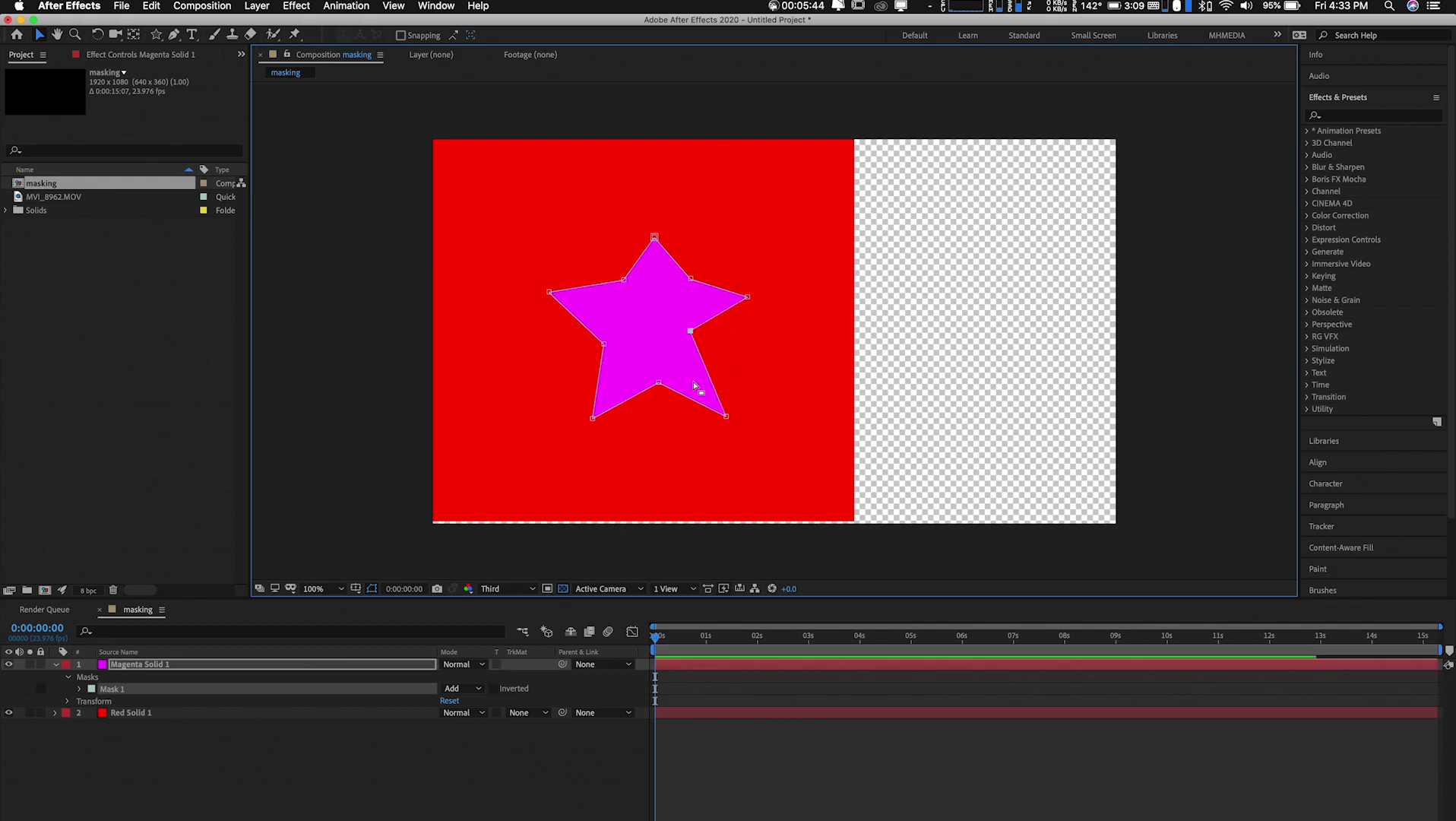
left_click_drag(658, 382, 624, 334)
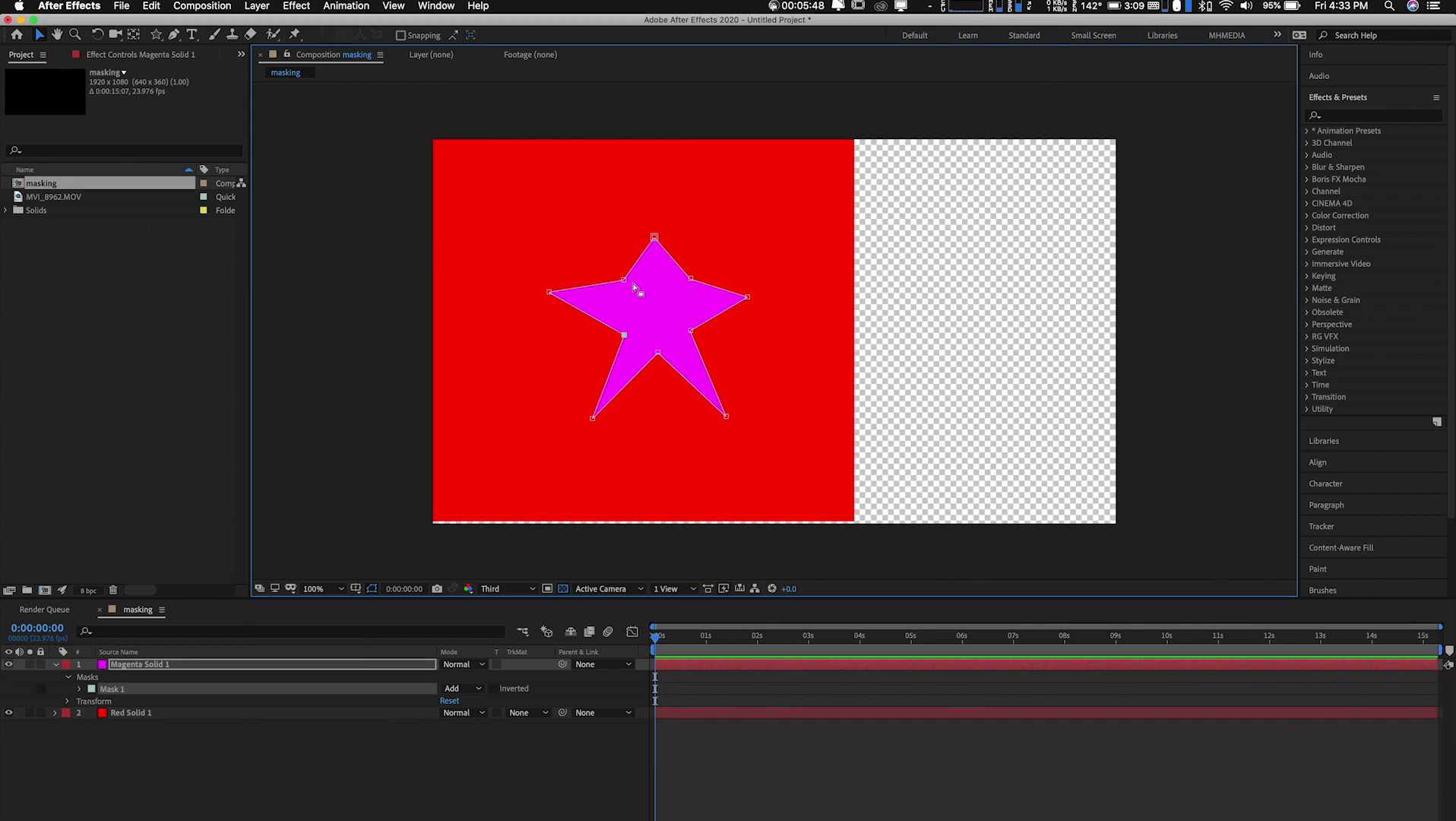
left_click_drag(625, 281, 728, 215)
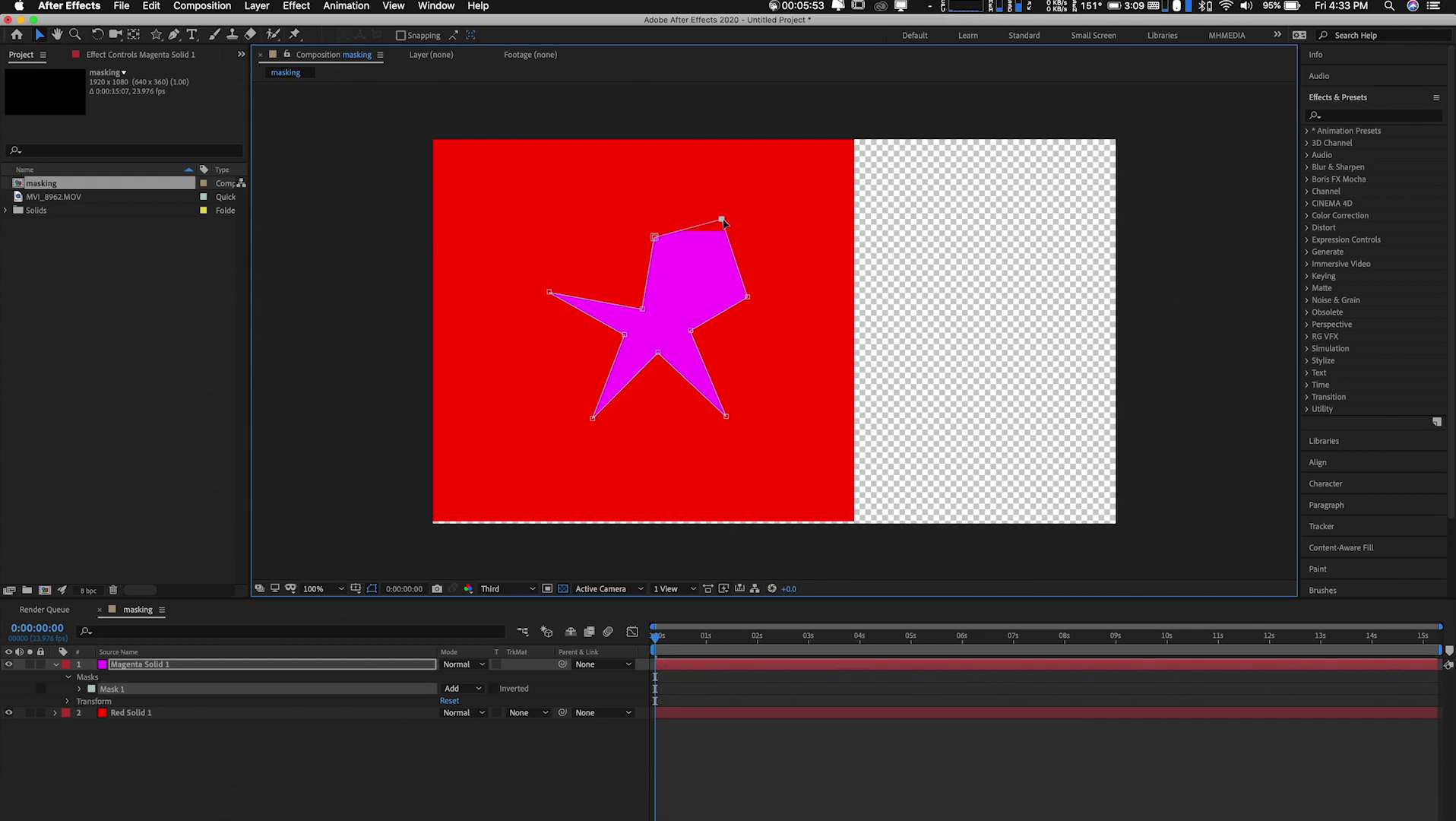
left_click_drag(691, 329, 783, 377)
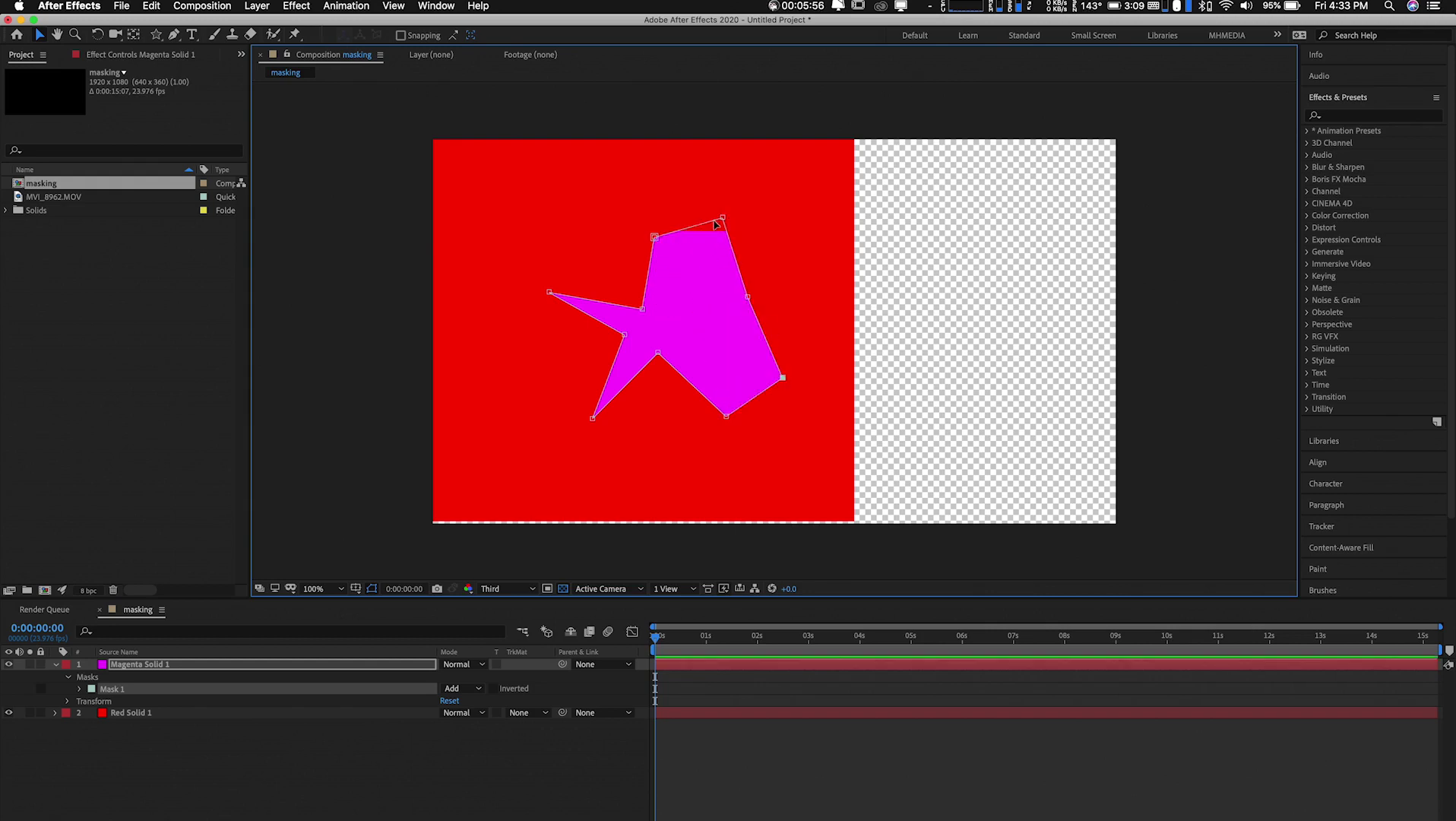
left_click_drag(723, 220, 706, 249)
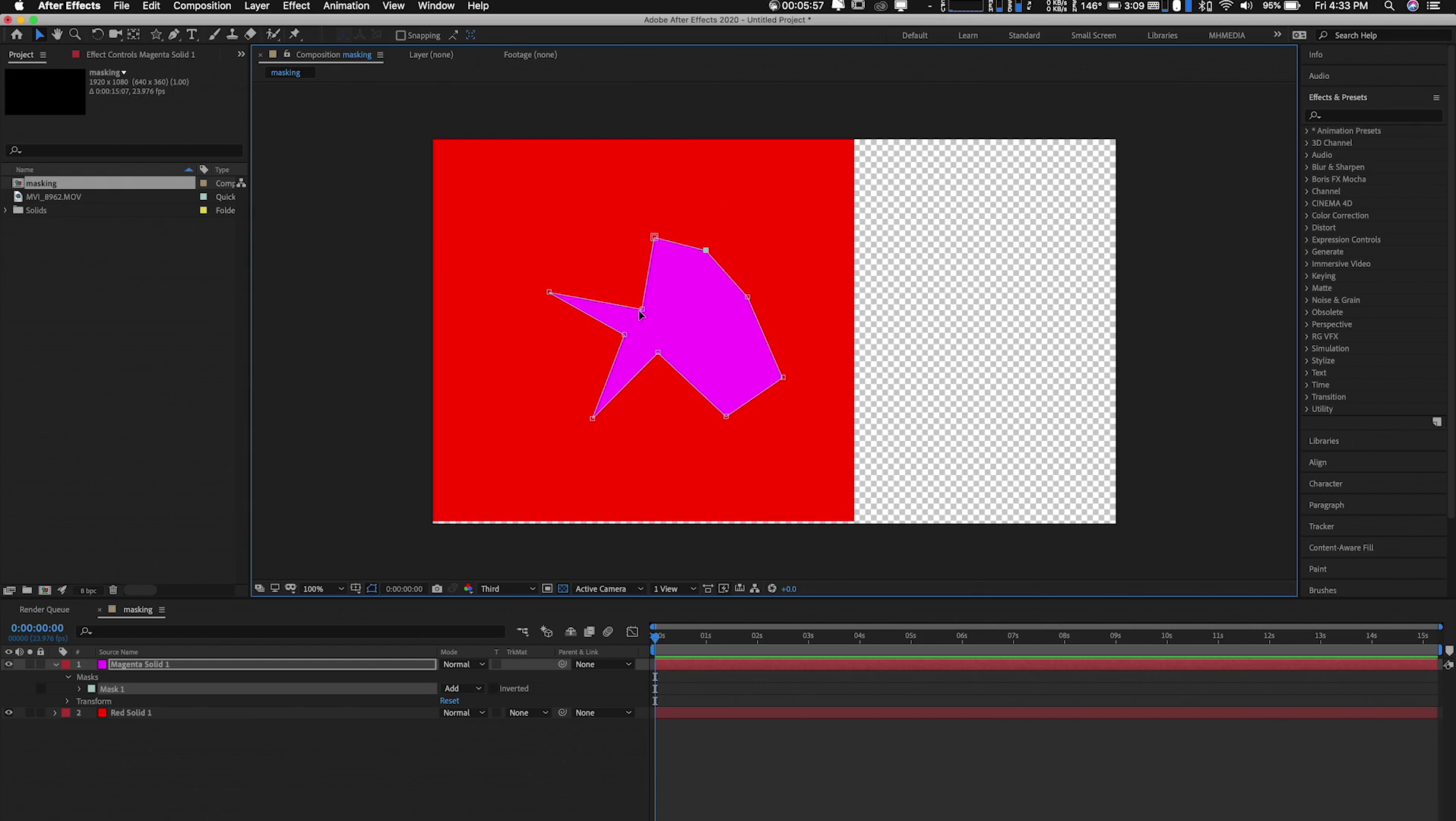
left_click_drag(642, 308, 595, 263)
left_click_drag(624, 334, 537, 357)
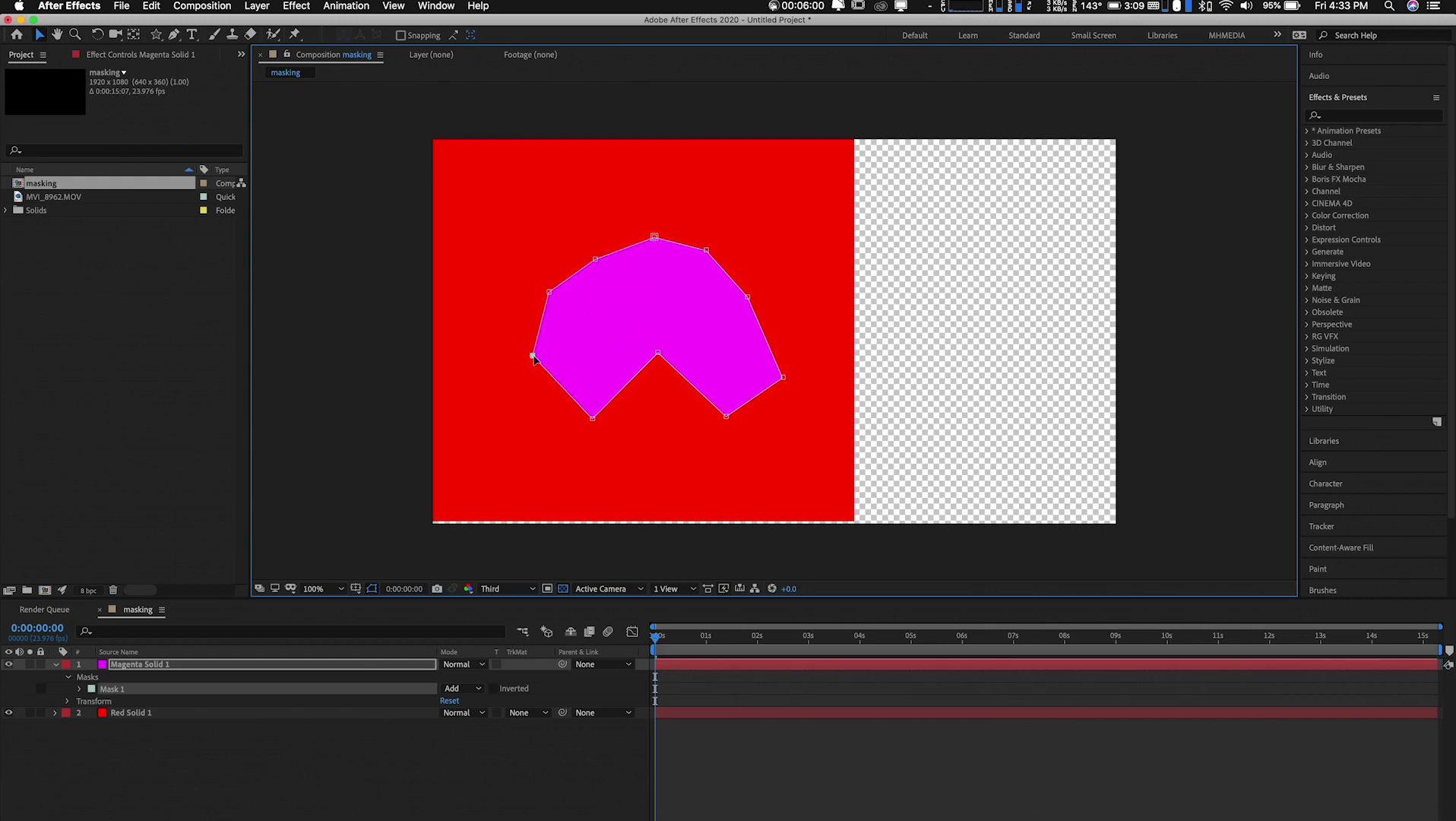
left_click_drag(658, 365, 662, 471)
left_click_drag(776, 377, 770, 364)
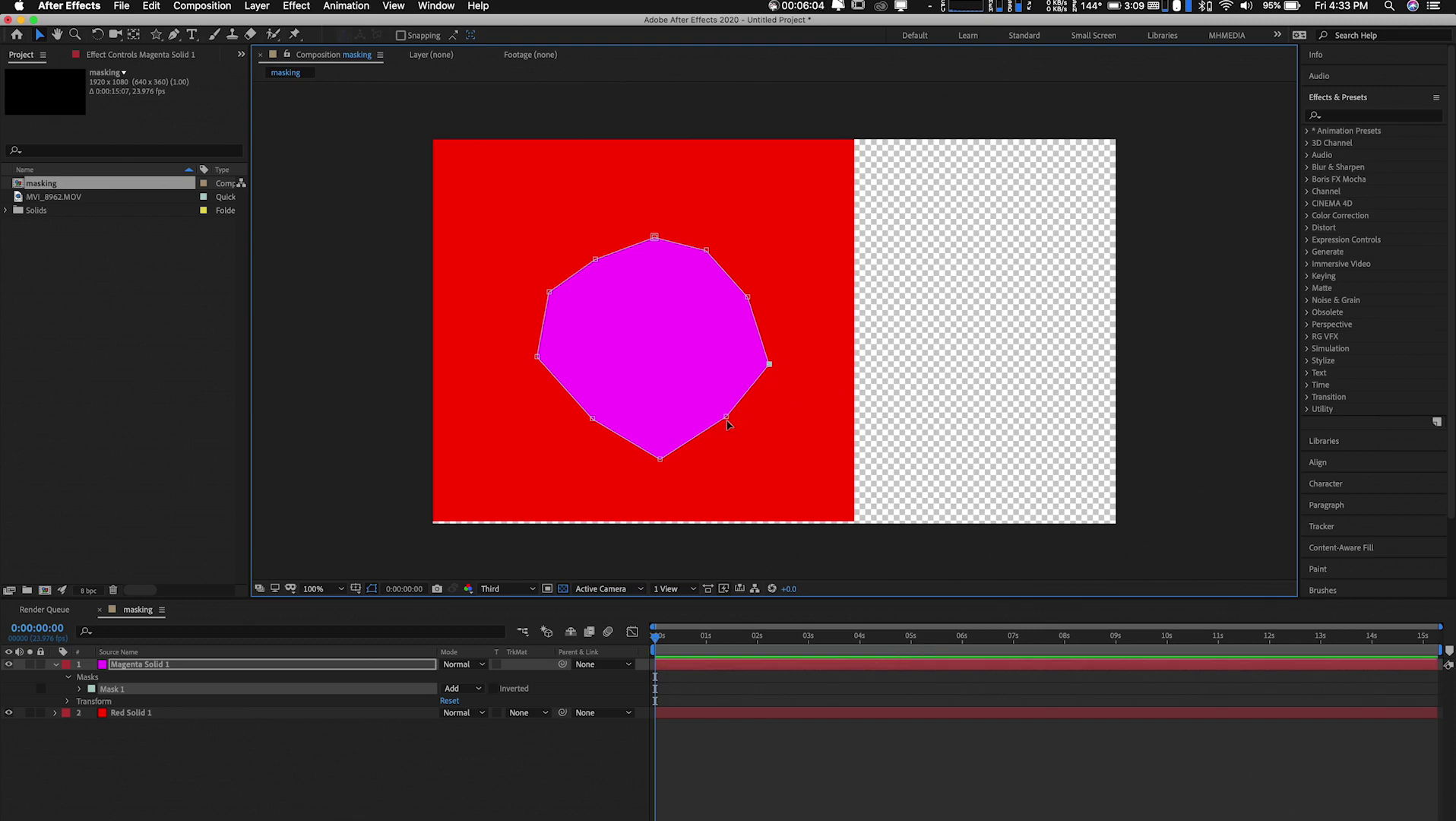
left_click_drag(727, 417, 650, 445)
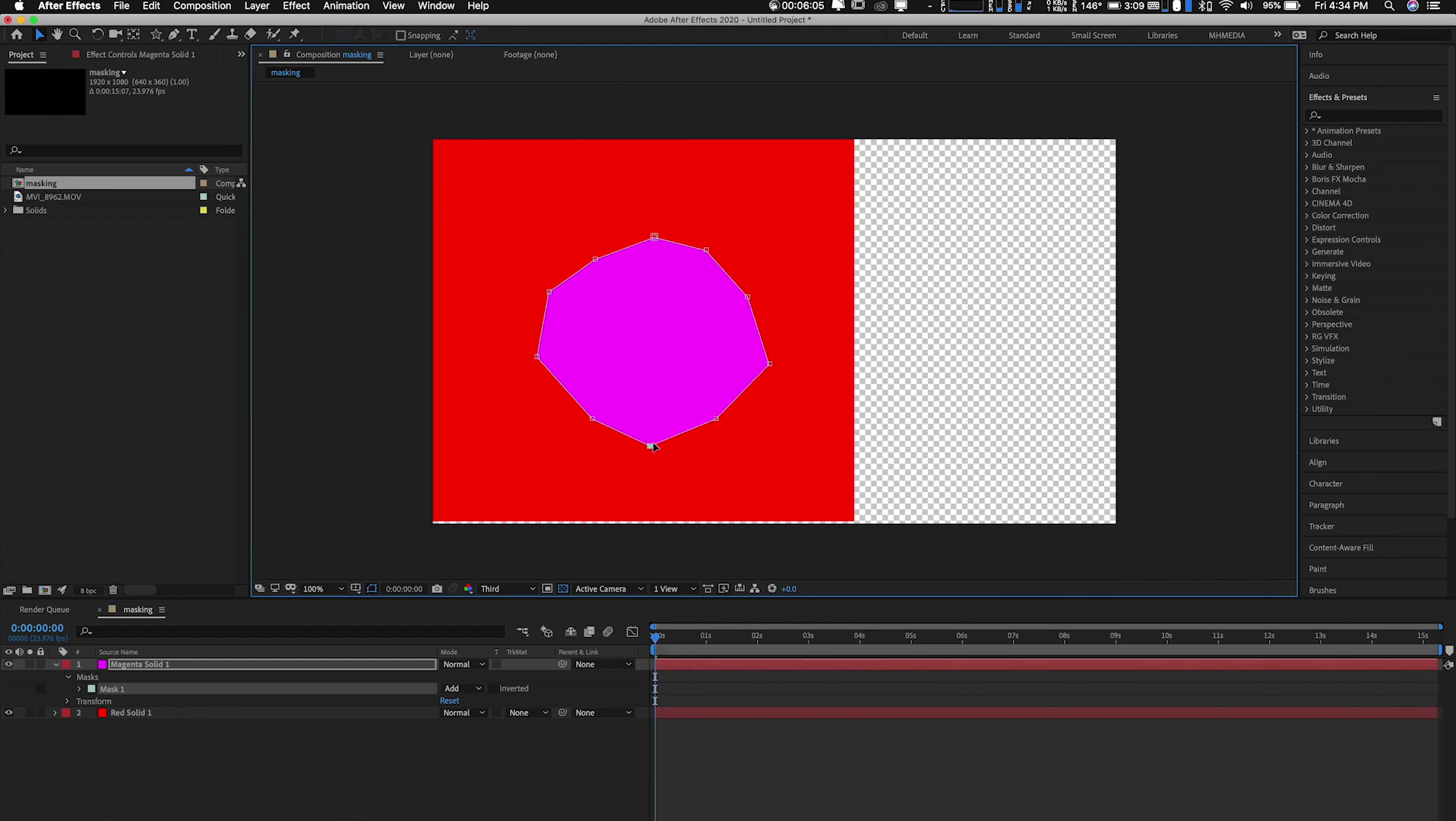
left_click_drag(538, 359, 538, 359)
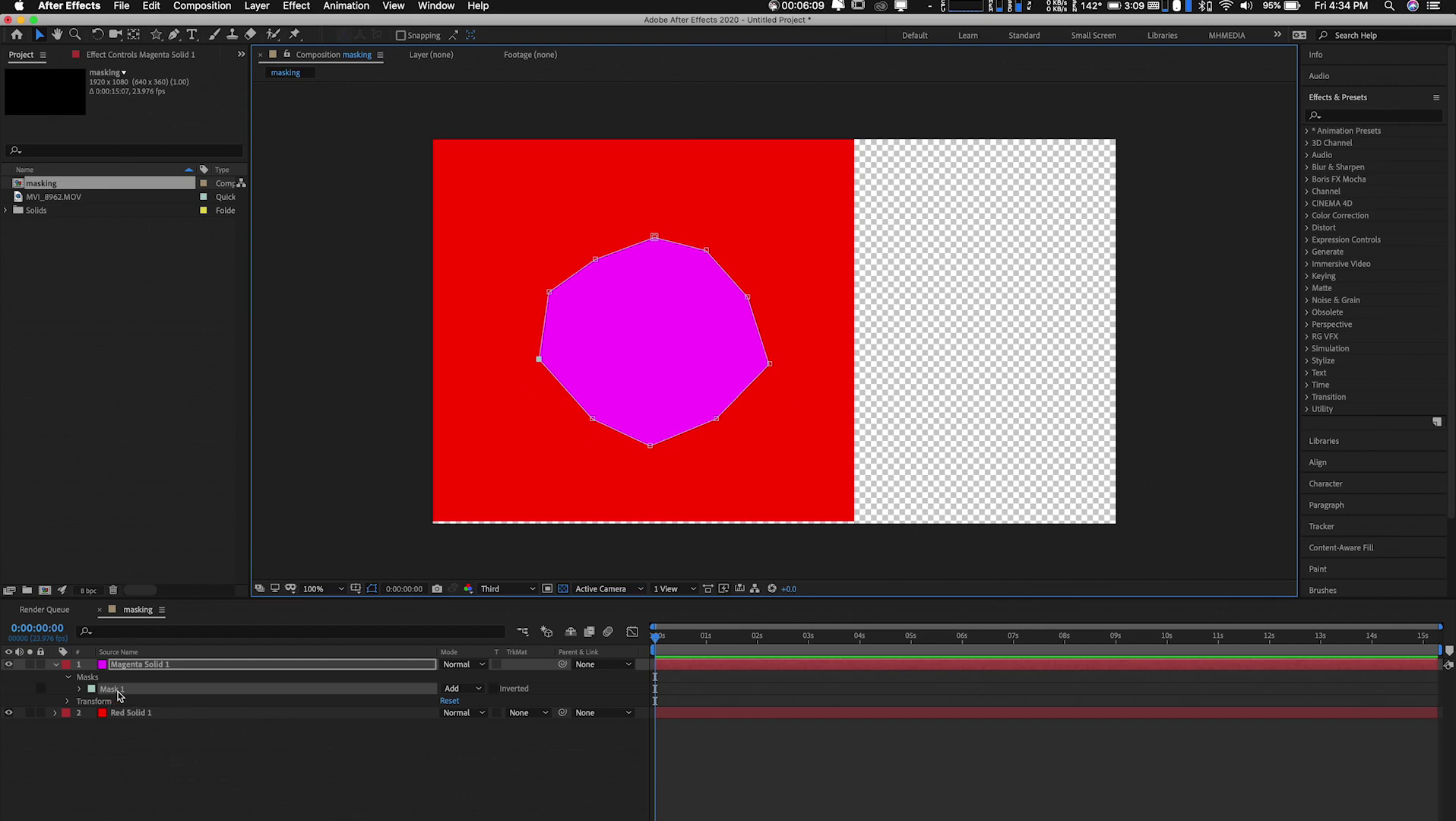
Step: Give Magenta Solid 1's Mask 1 a 10-pixel feather (10.0,10.0)
left_click(79, 689)
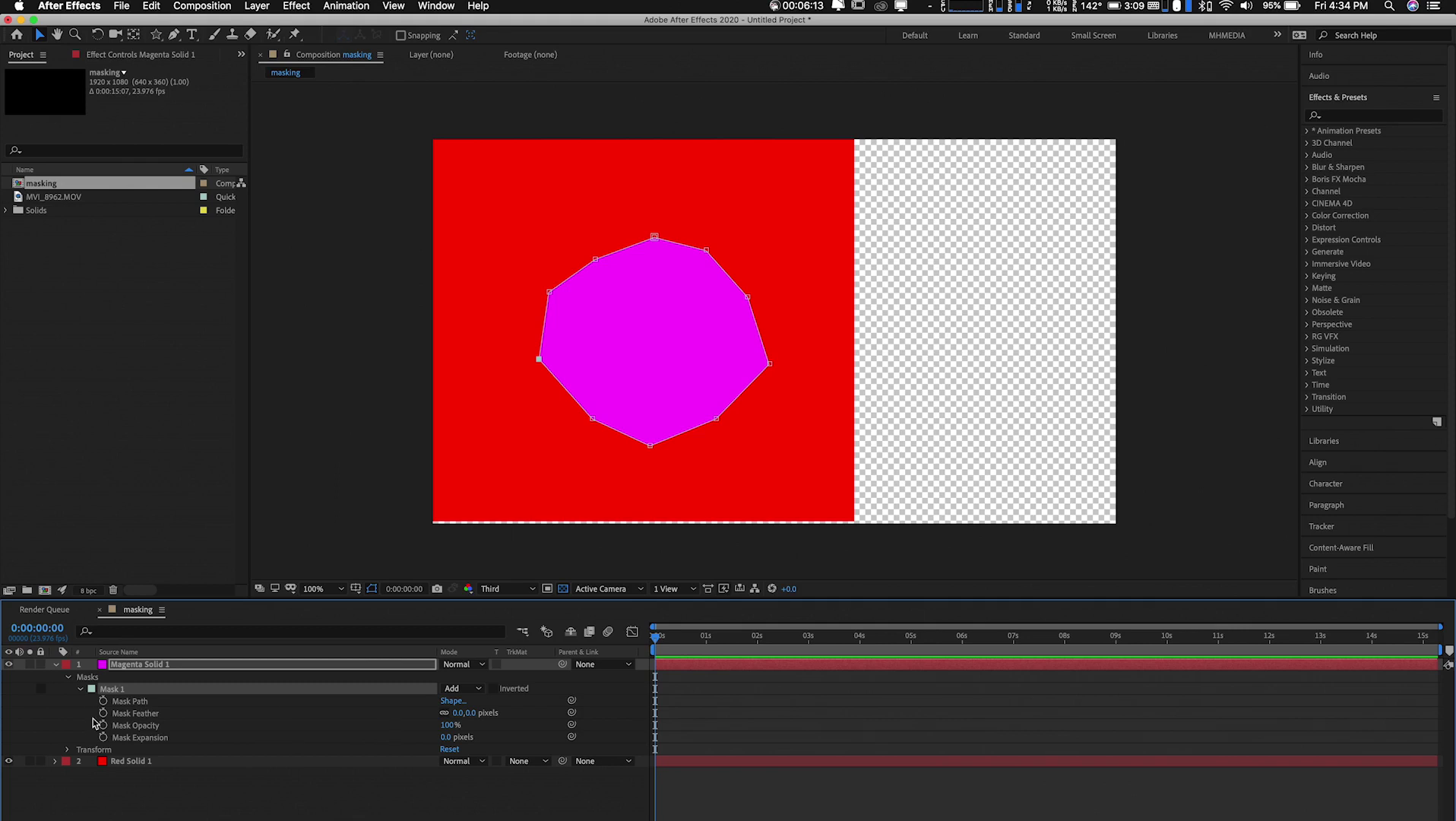
left_click(471, 714)
left_click(471, 714)
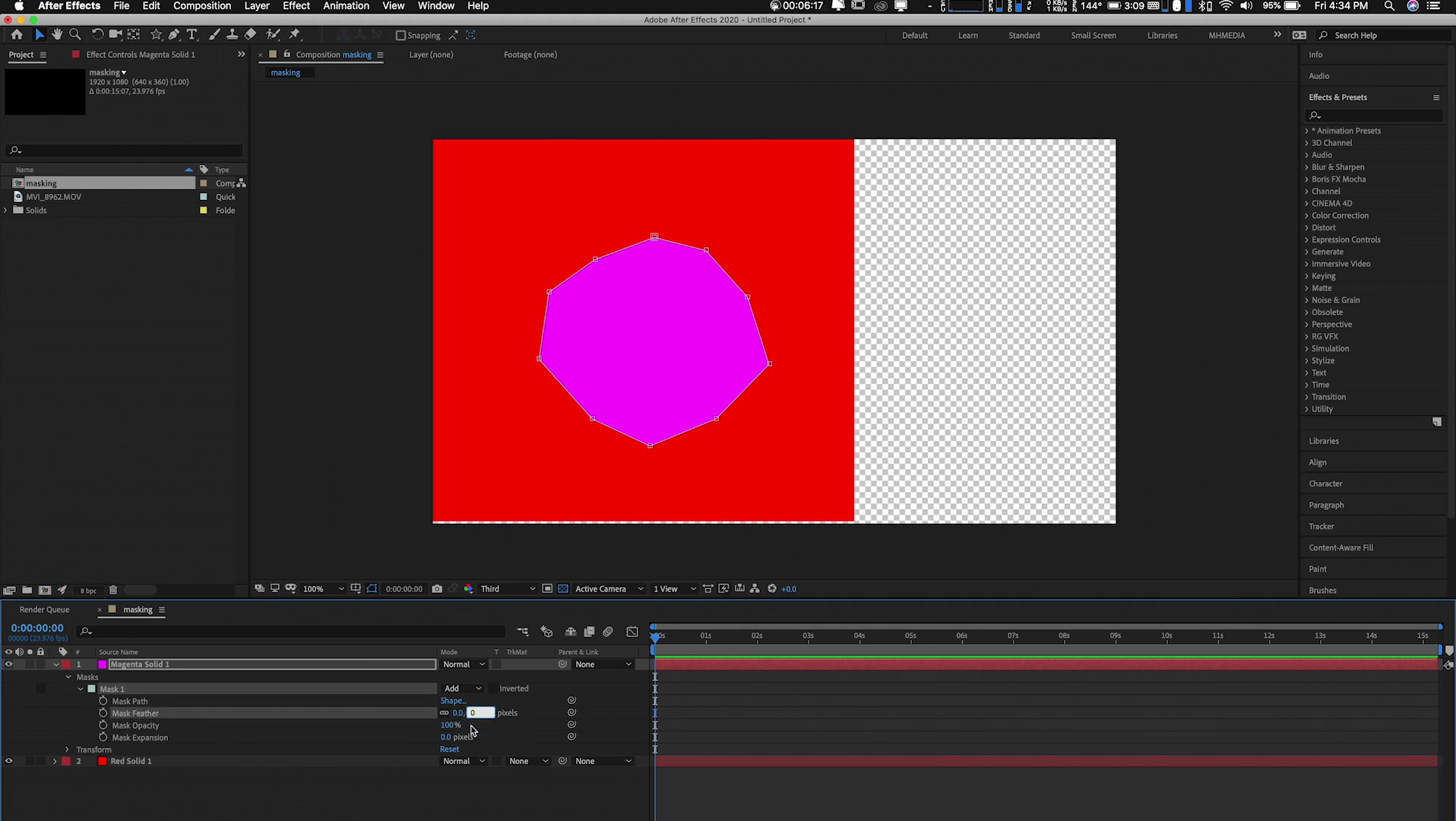
type("10")
left_click(471, 809)
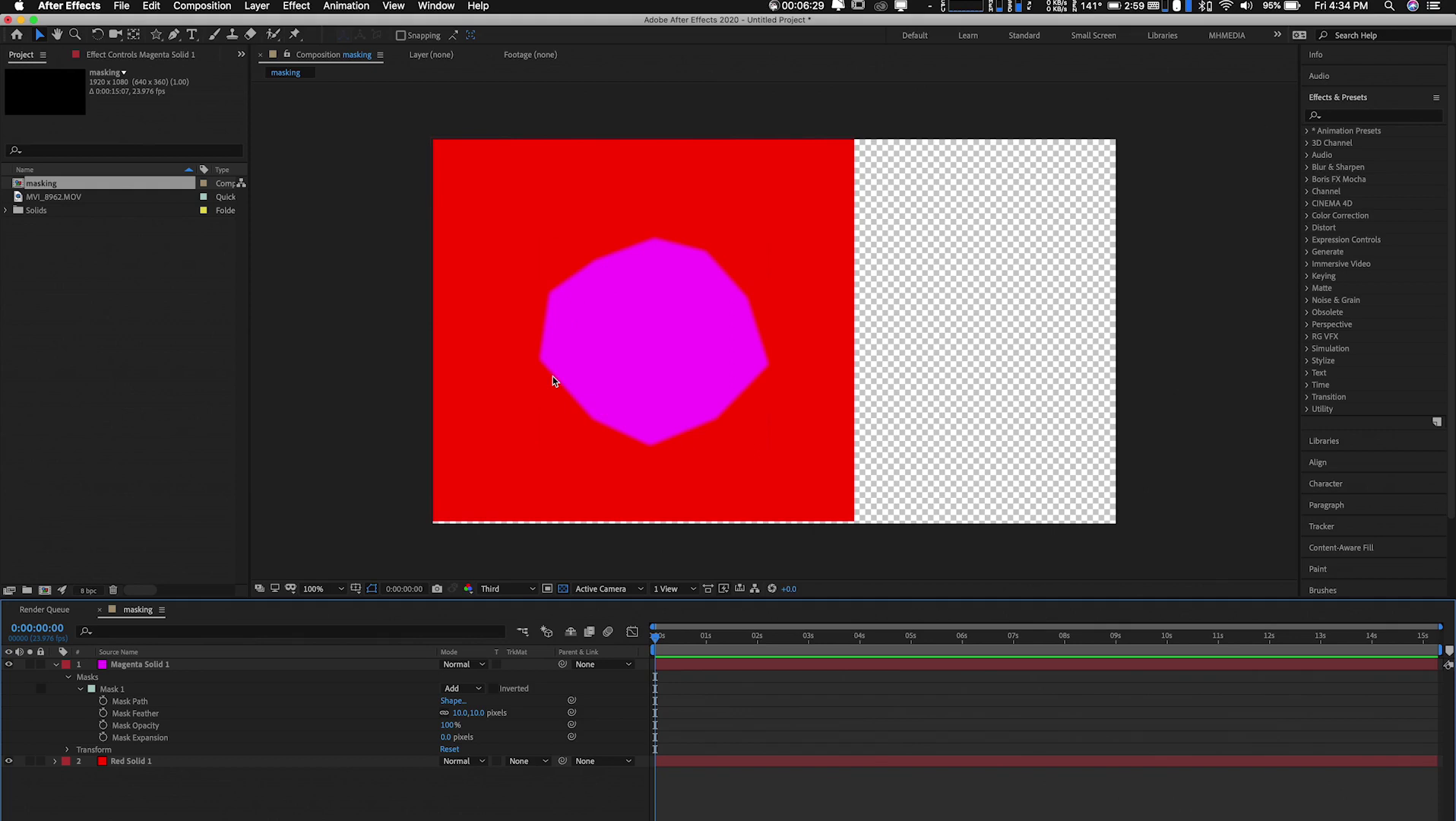
left_click(141, 666)
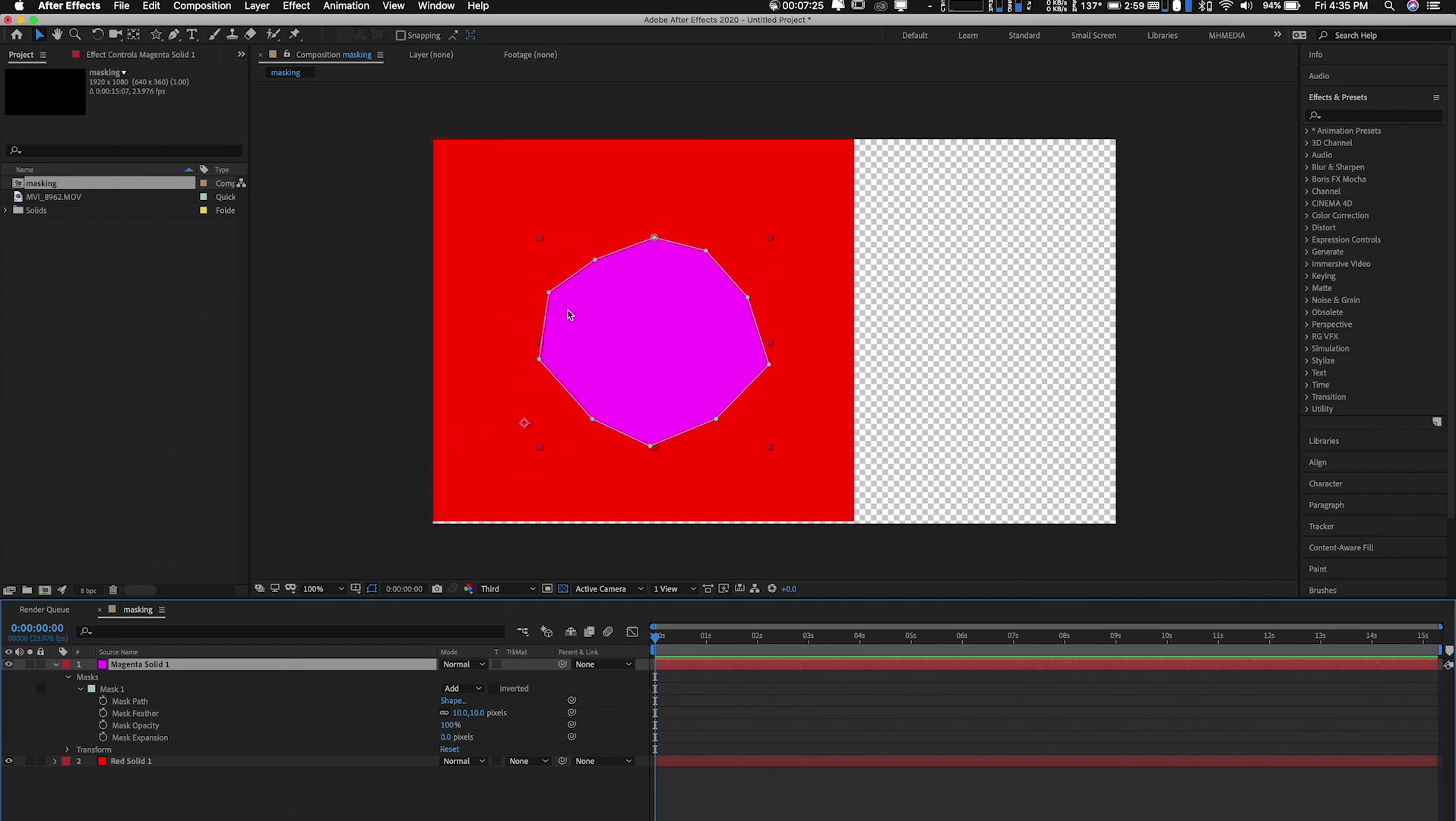
mouse_move(444, 737)
left_mouse_down()
mouse_move(507, 741)
mouse_move(348, 748)
mouse_move(475, 746)
mouse_move(452, 746)
left_mouse_up()
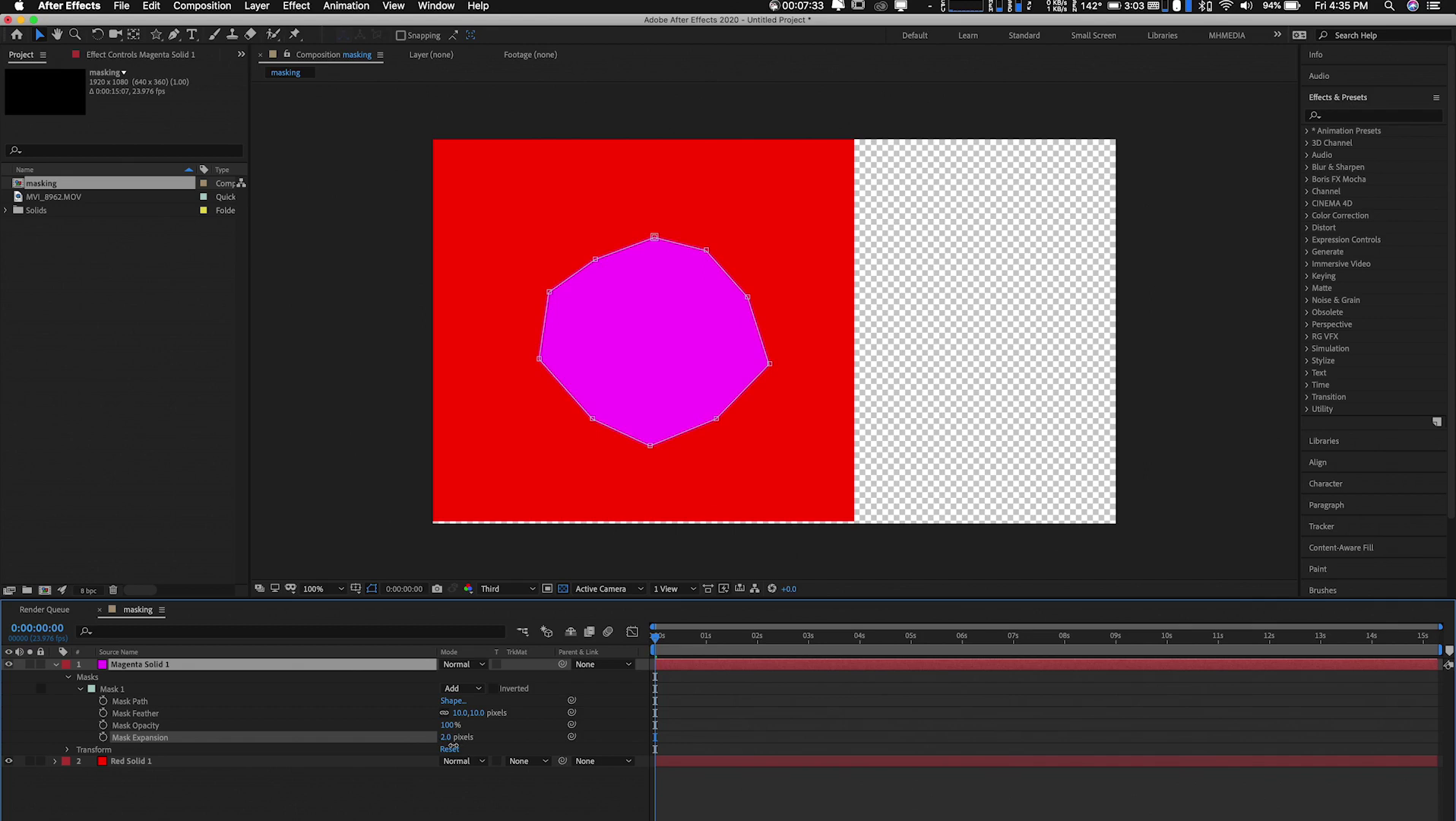
left_click(448, 737)
type("4")
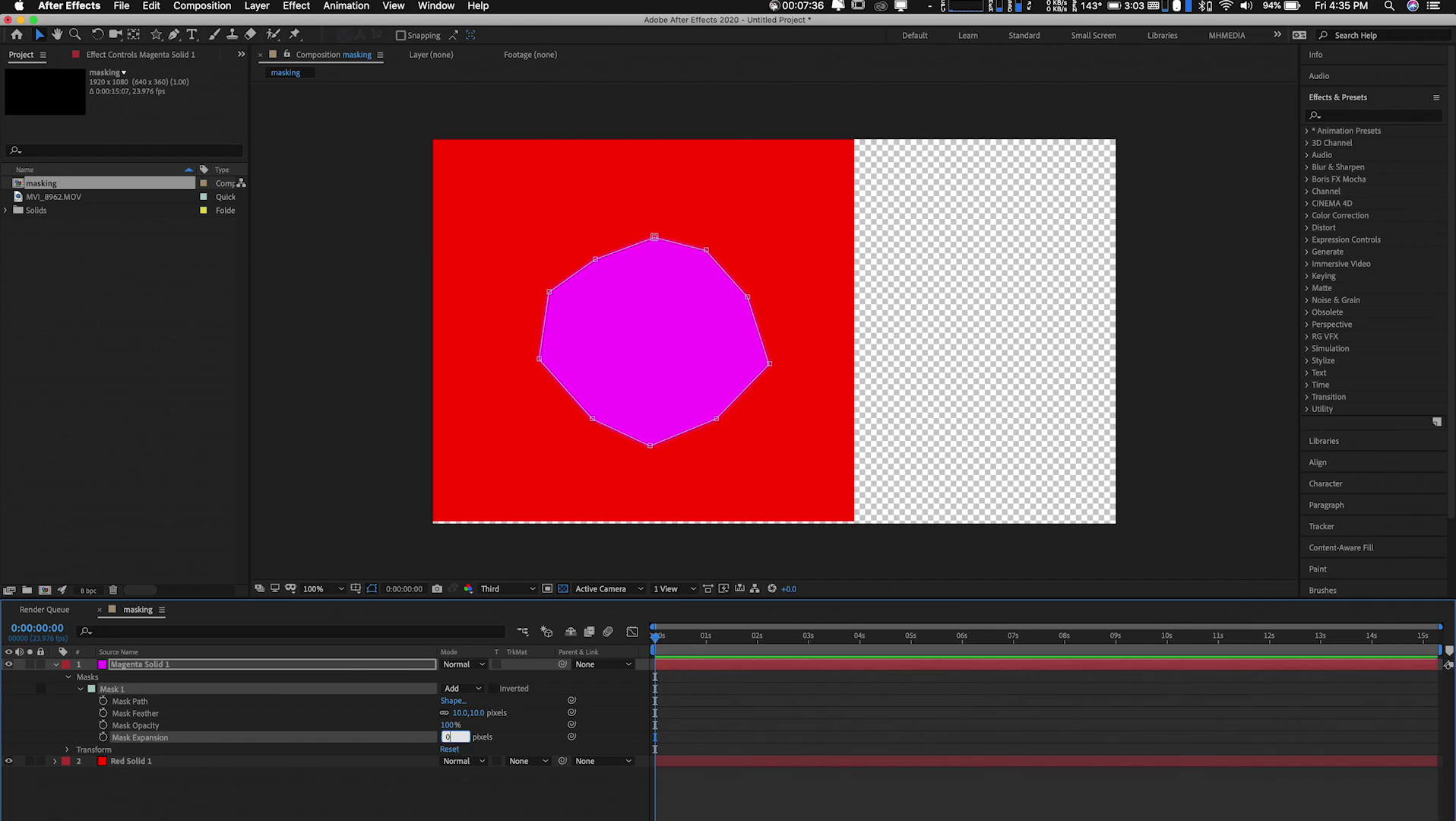
key("Return")
Step: Nudge the bottom mask vertex up, trim the comp to 5 seconds, and keyframe Mask Path at 0:00
left_click_drag(649, 446, 647, 435)
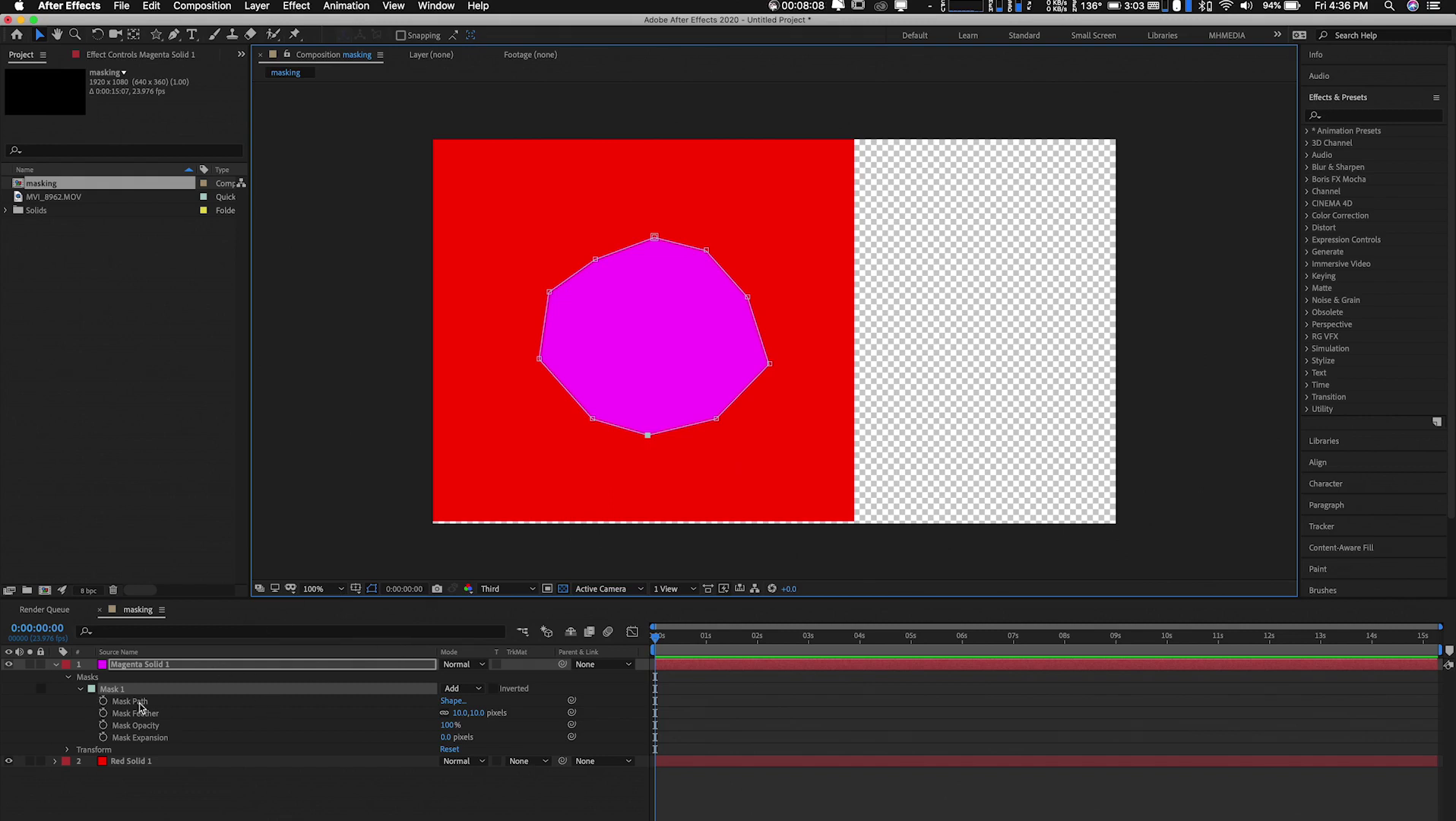
left_click(707, 646)
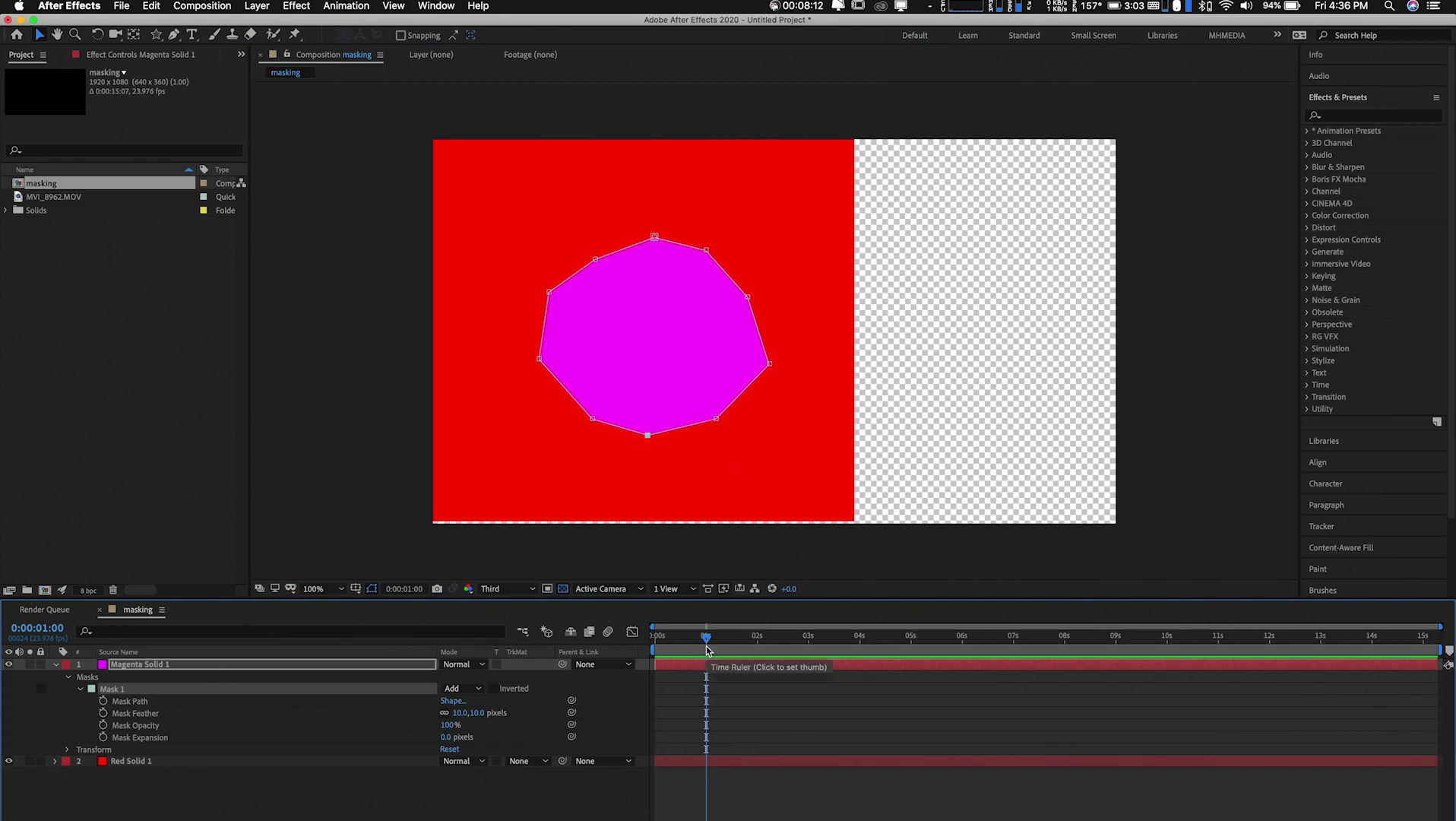
left_click(912, 638)
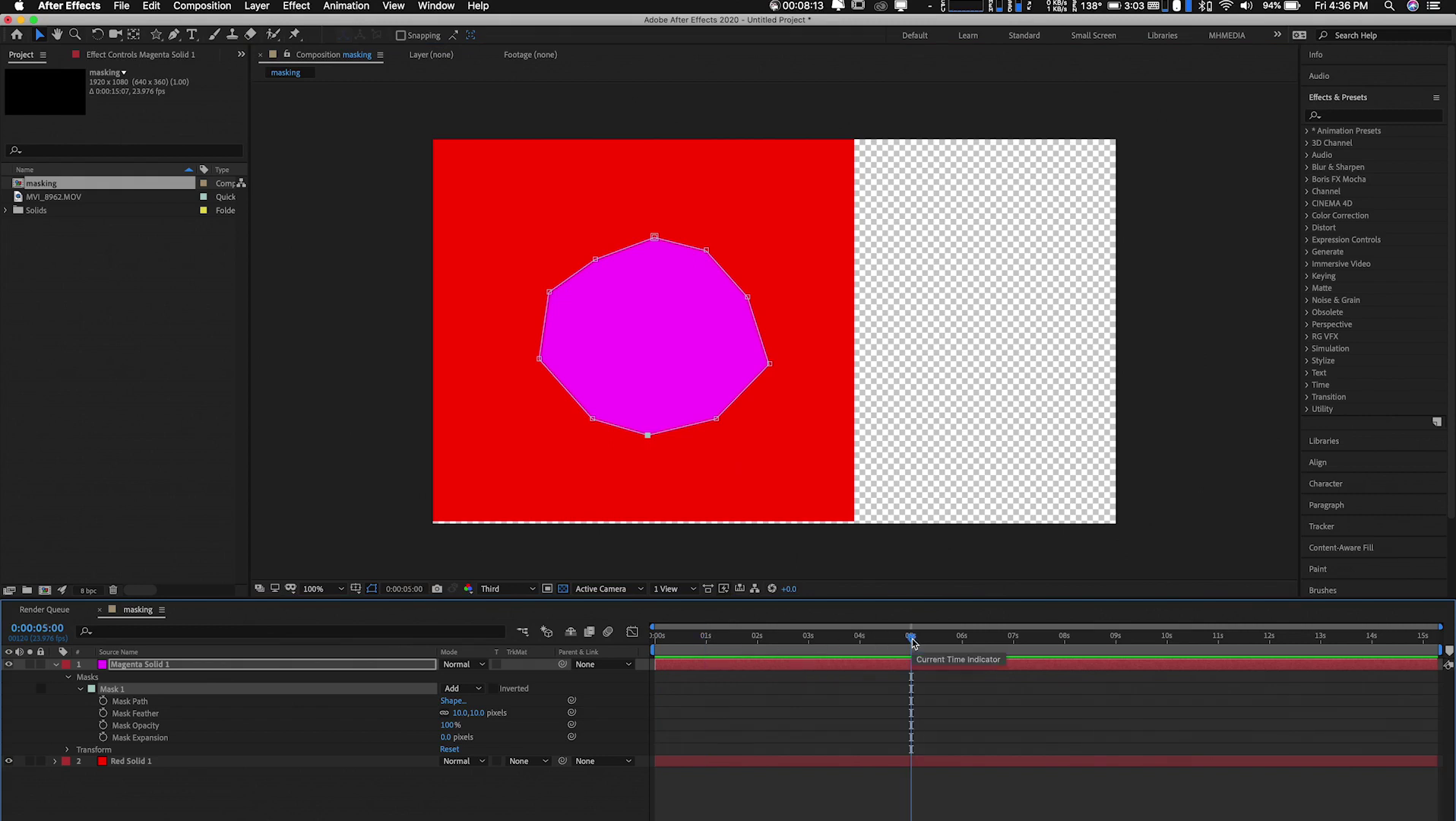
right_click(693, 652)
left_click(730, 691)
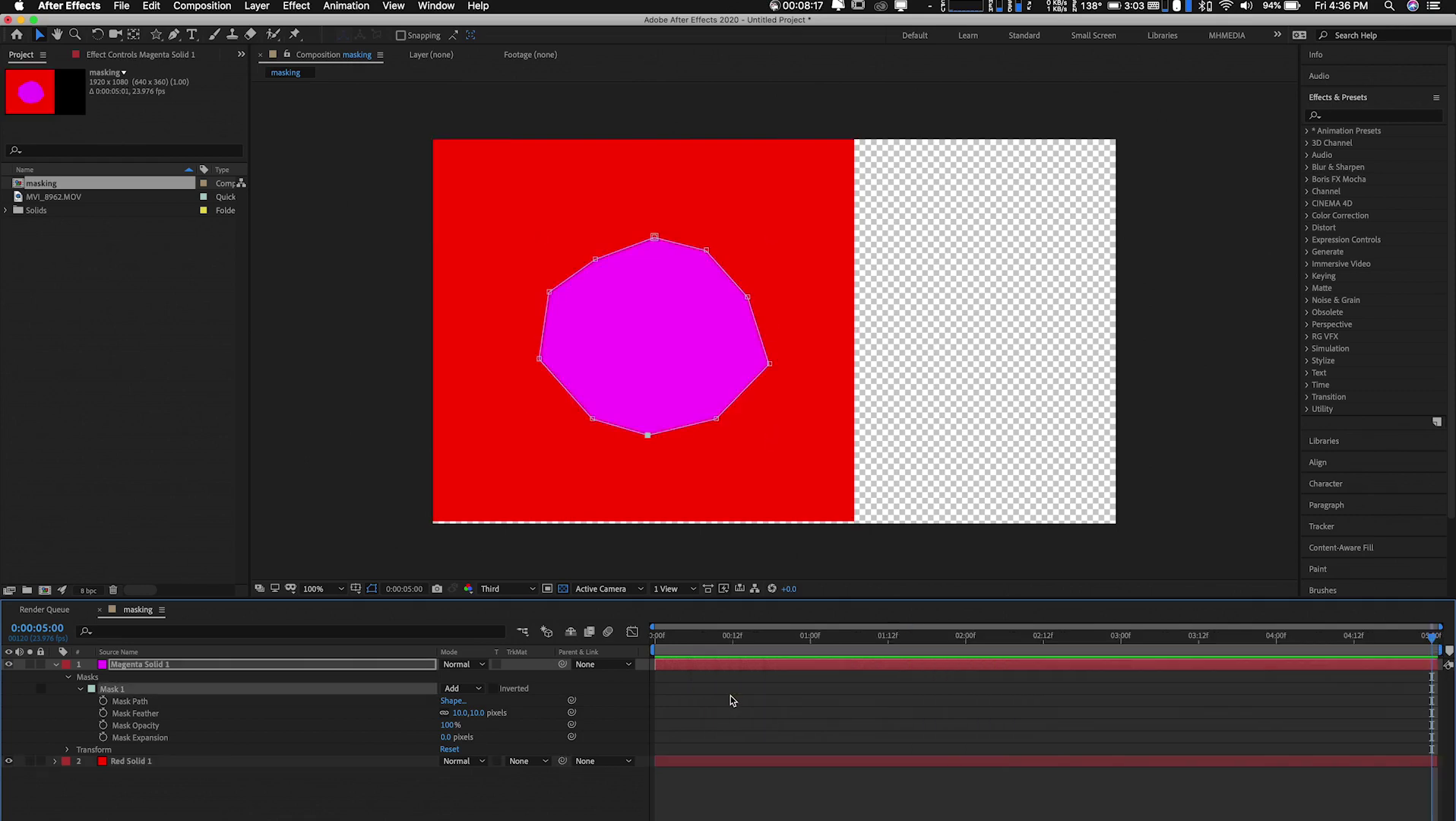
left_click(656, 637)
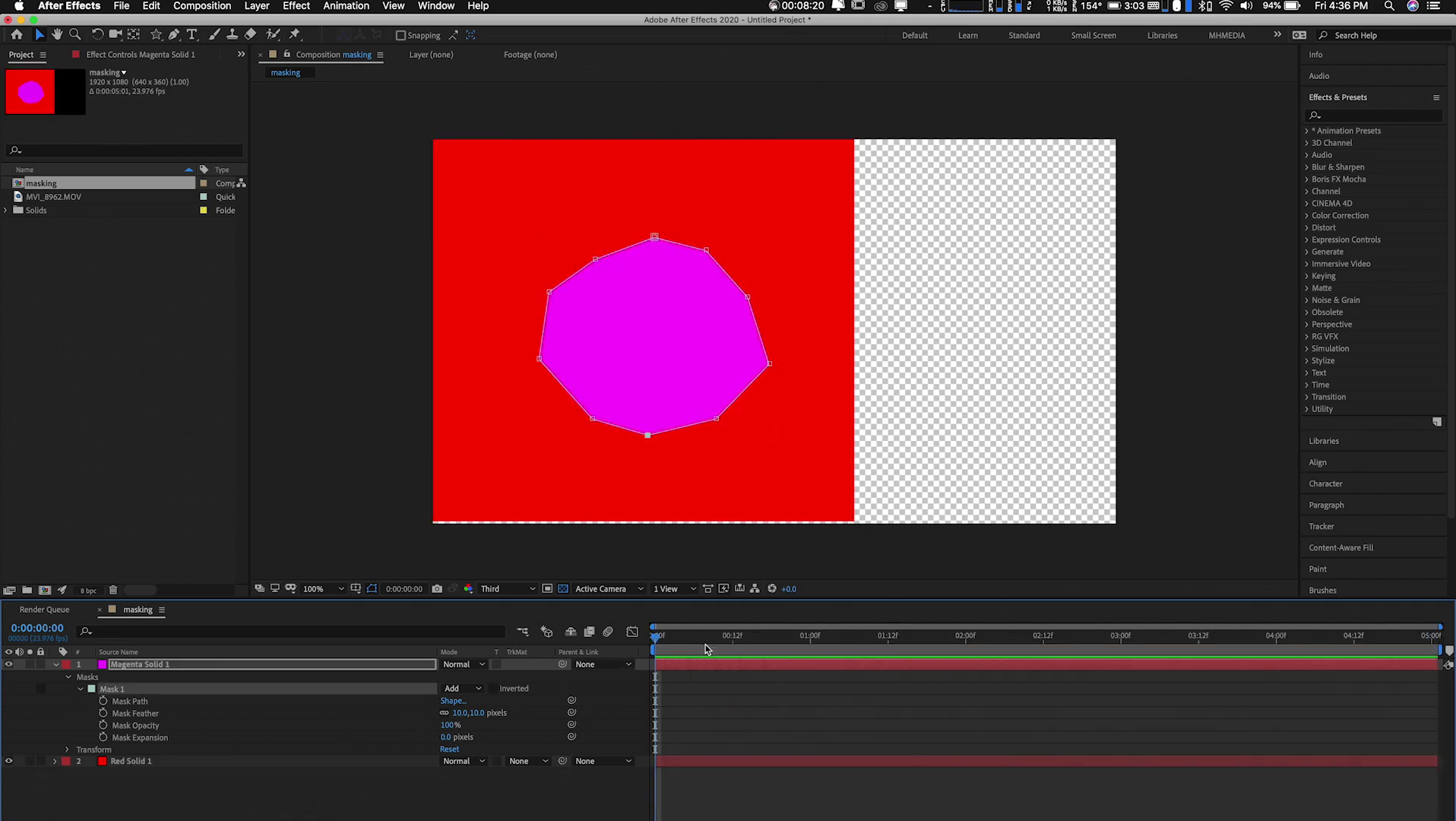
left_click(103, 700)
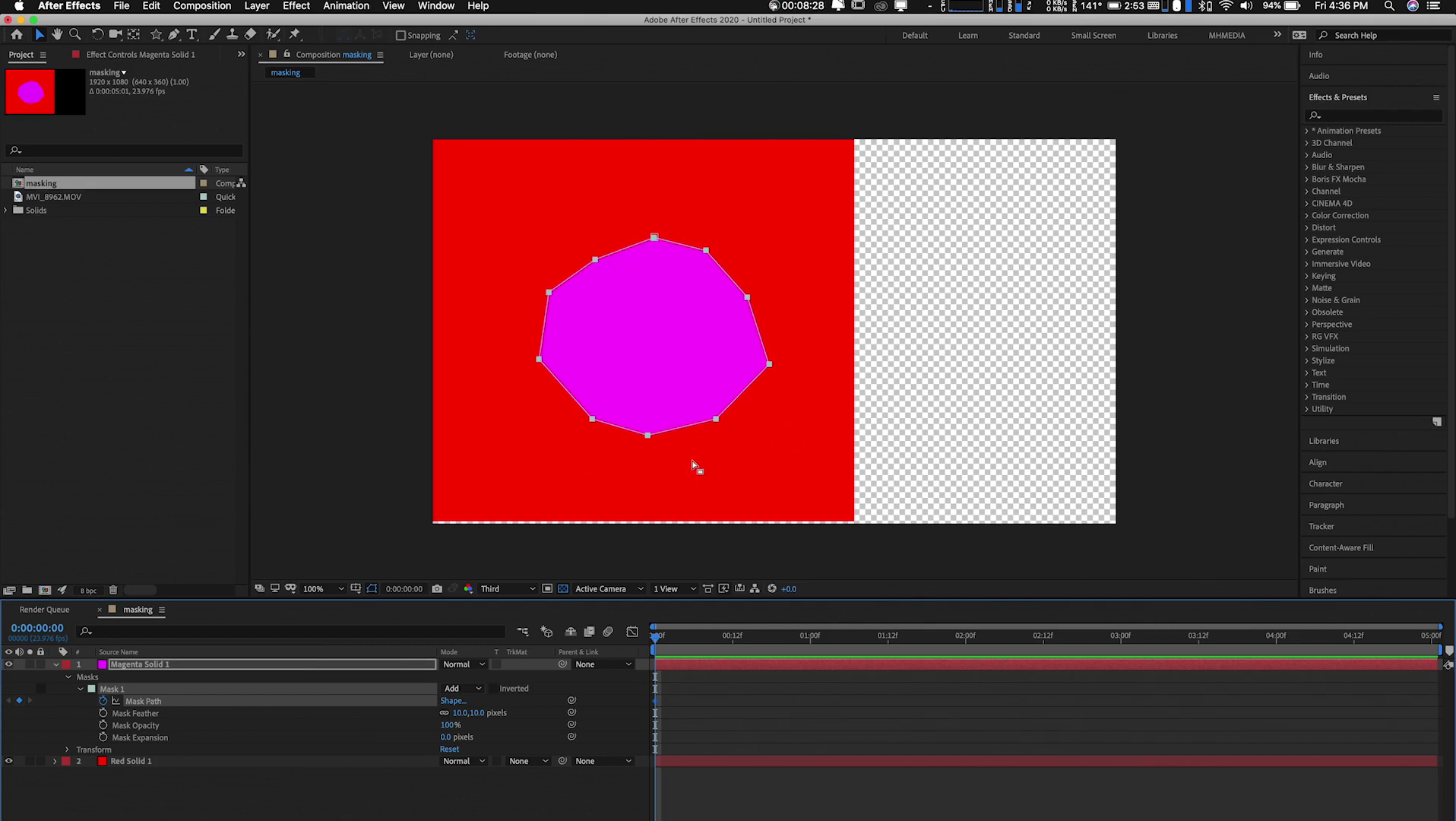
Step: At 0:00:00:12, drag all polygon vertices outward to enlarge the mask, then preview it
left_click(733, 643)
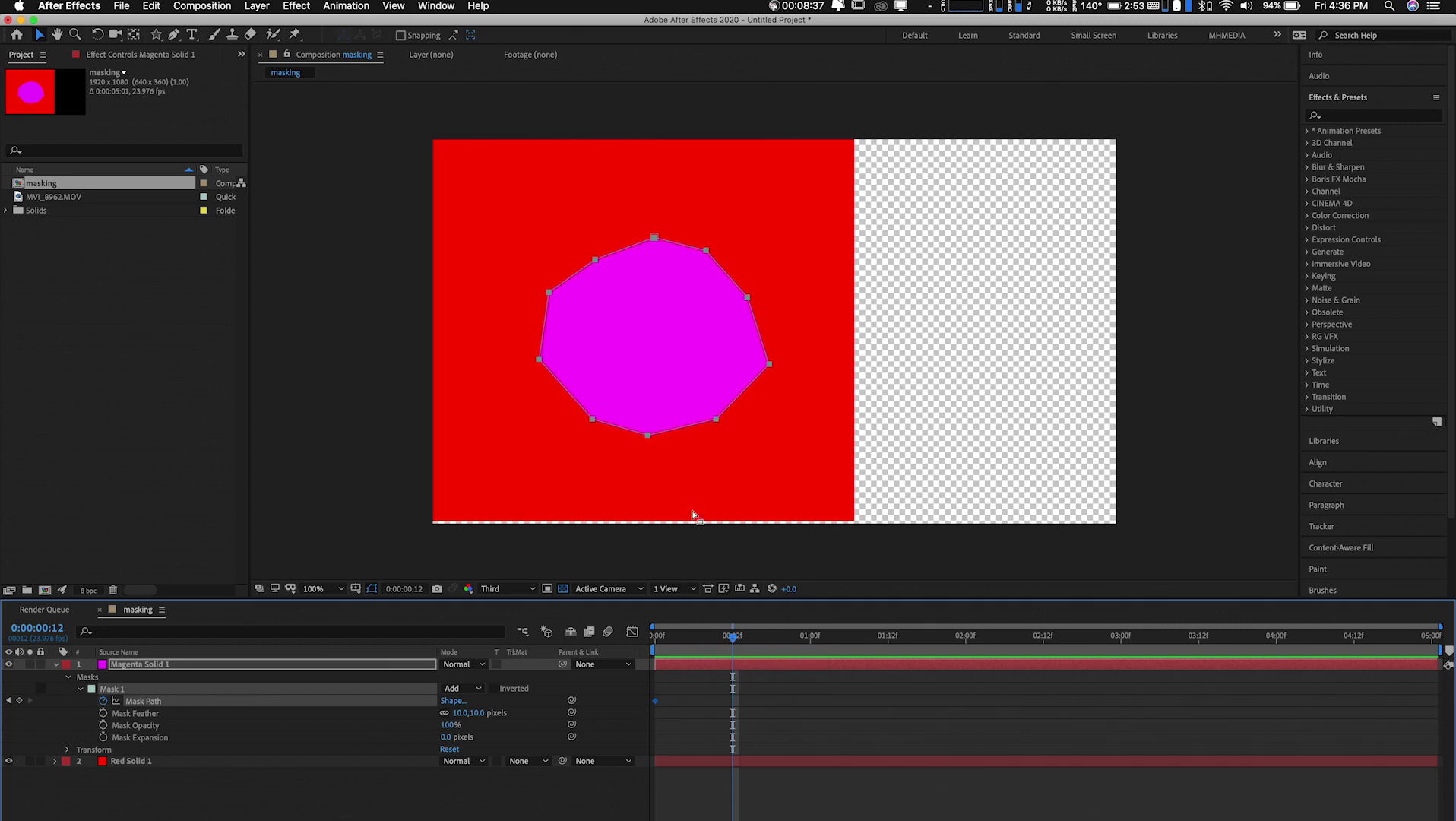
left_click(524, 419)
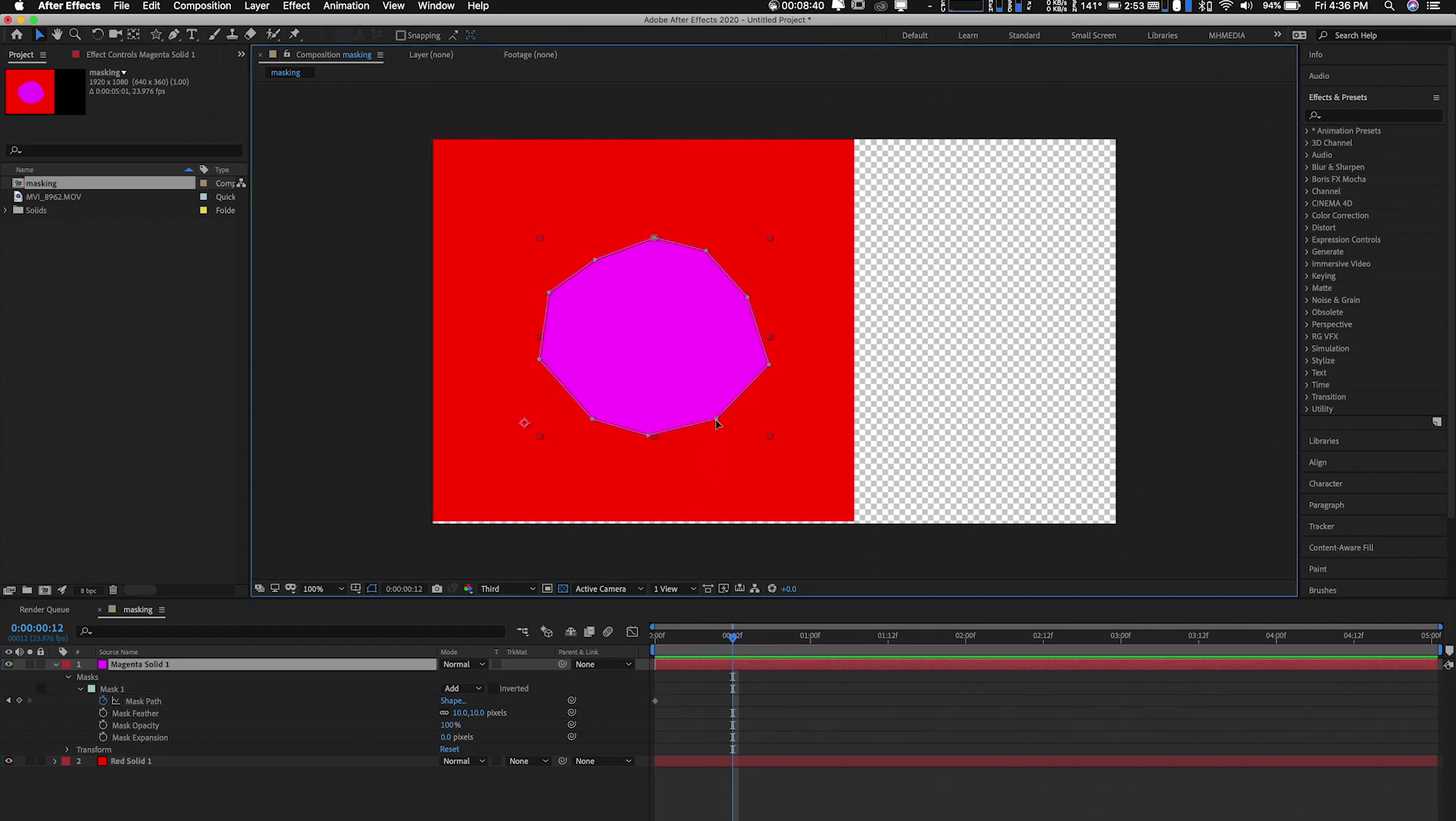
left_click_drag(716, 418, 730, 456)
left_click_drag(647, 434, 622, 474)
left_click_drag(593, 422, 549, 436)
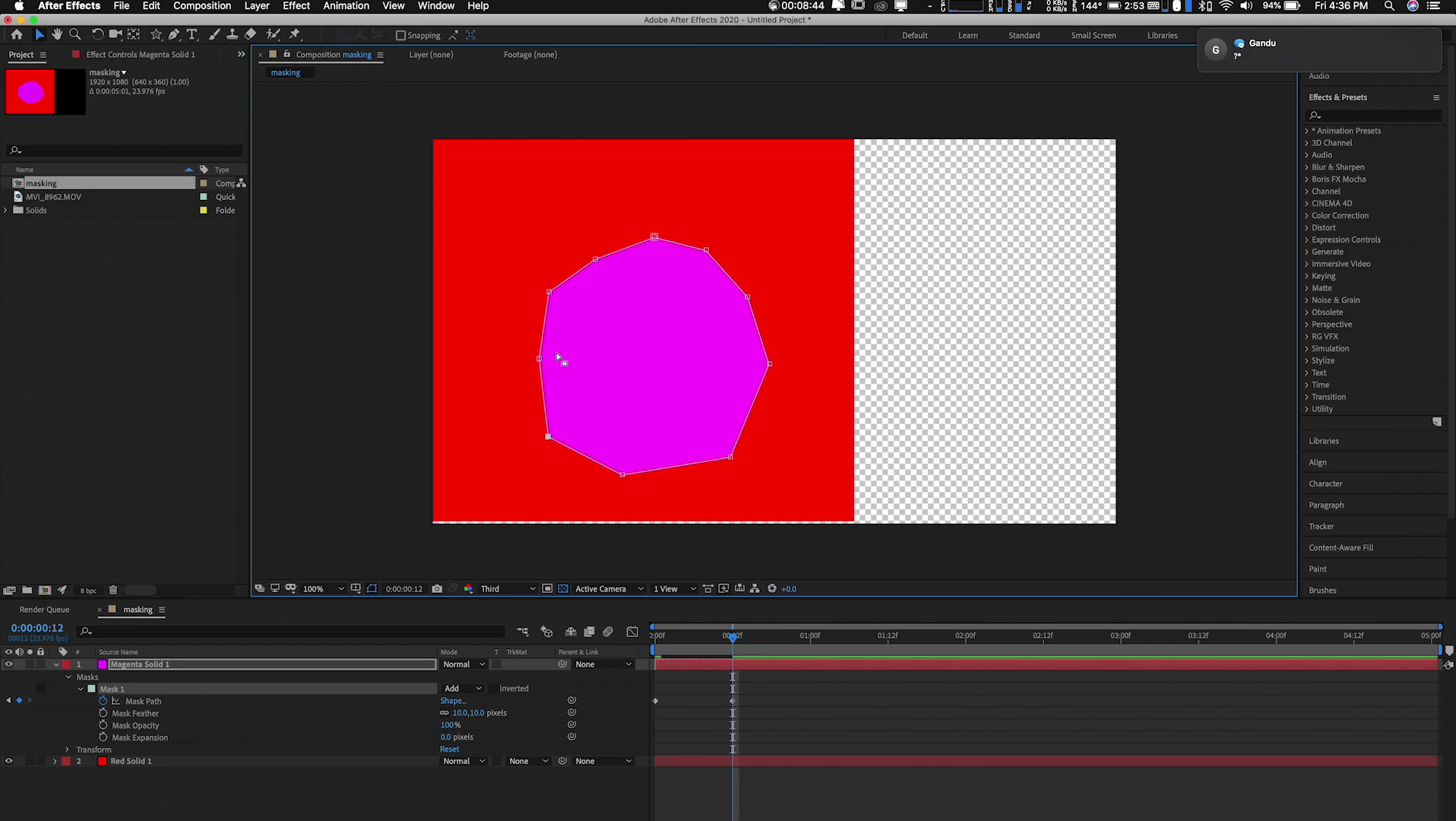
left_click_drag(539, 359, 510, 364)
left_click_drag(549, 291, 718, 243)
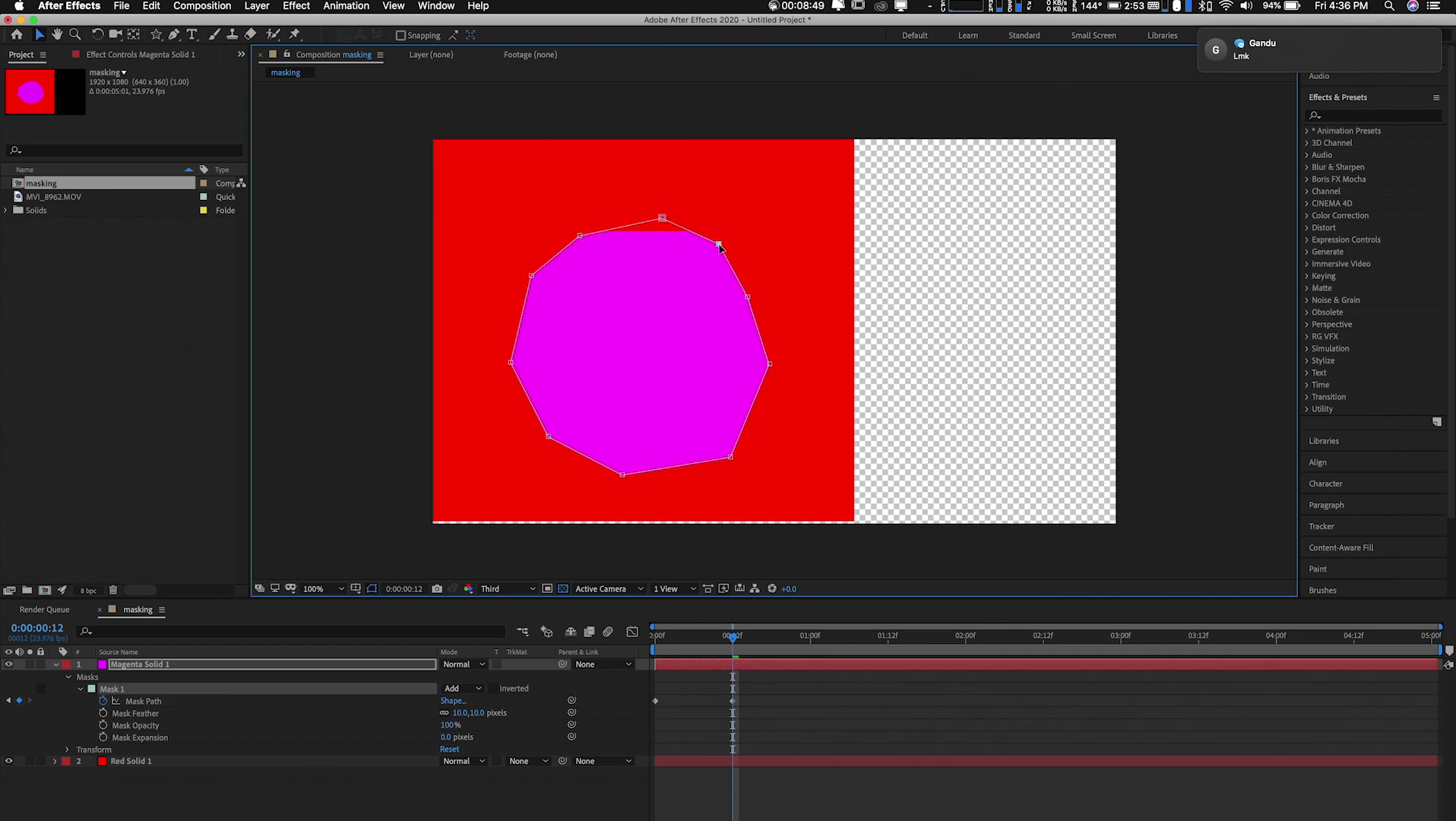
left_click_drag(747, 297, 775, 296)
left_click_drag(769, 363, 799, 383)
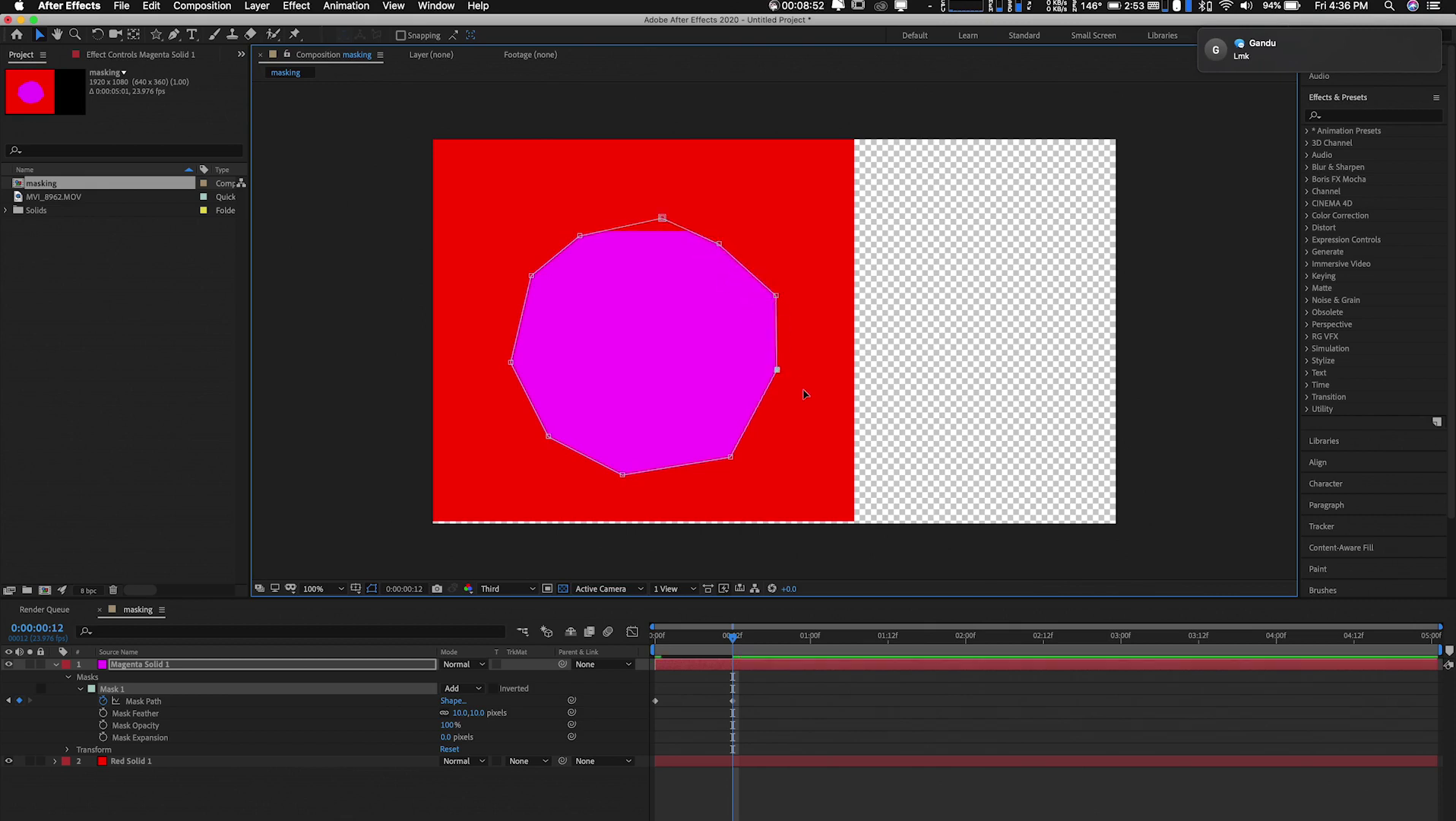
left_click_drag(731, 639, 647, 648)
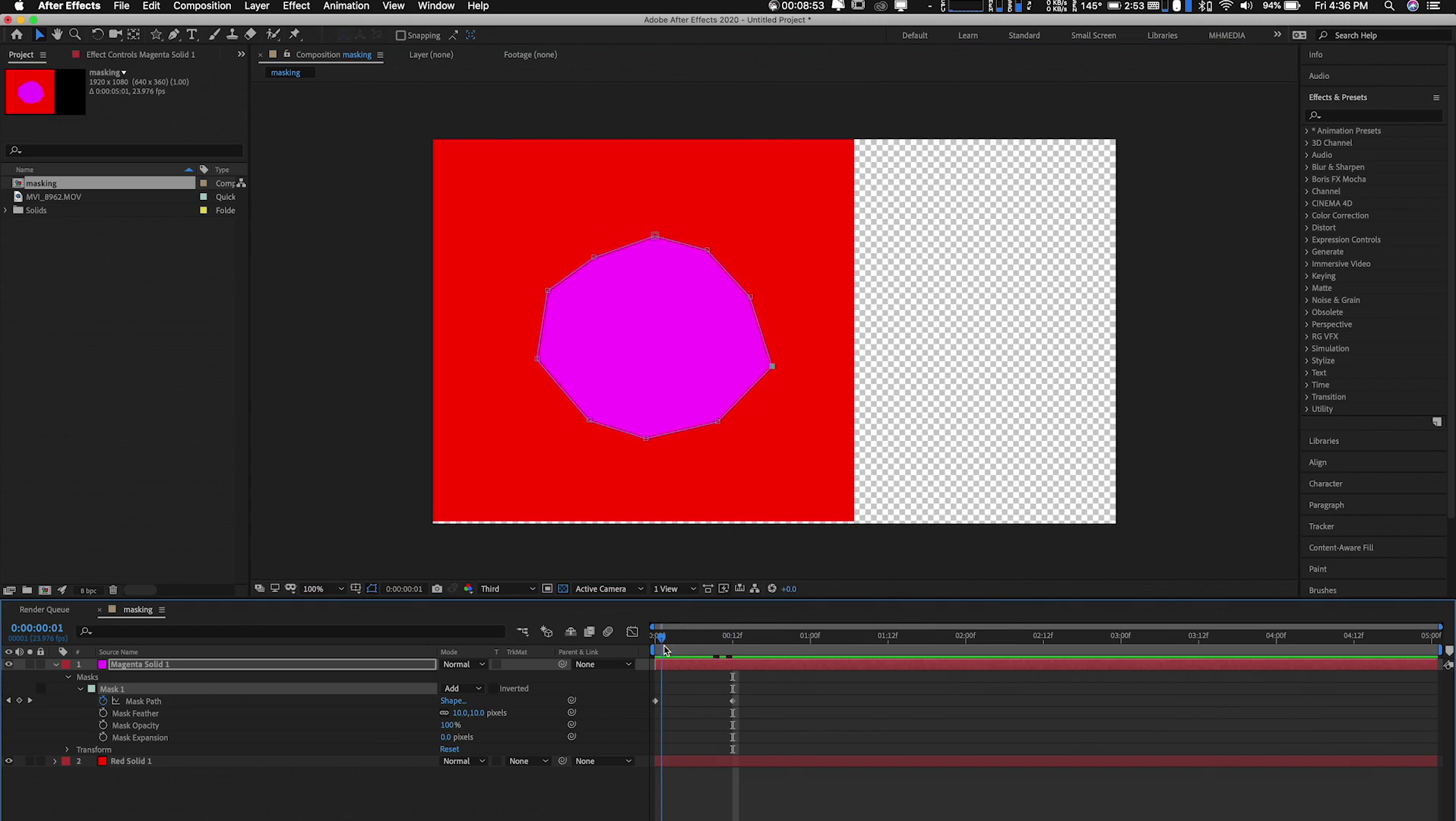
key("space")
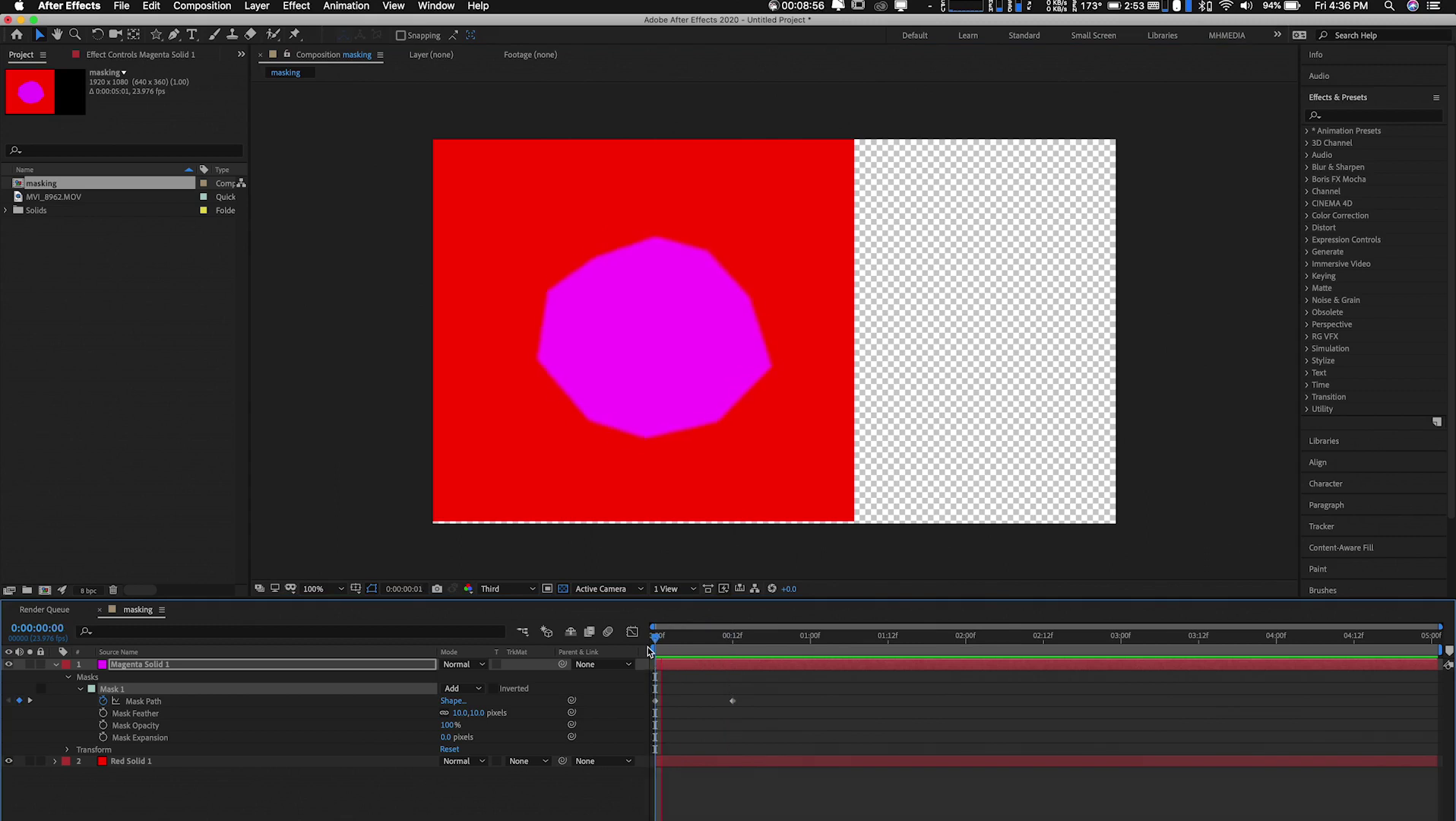
Step: At 0:00:01:00, pull every polygon vertex inward to shrink the mask left of centre
key("space")
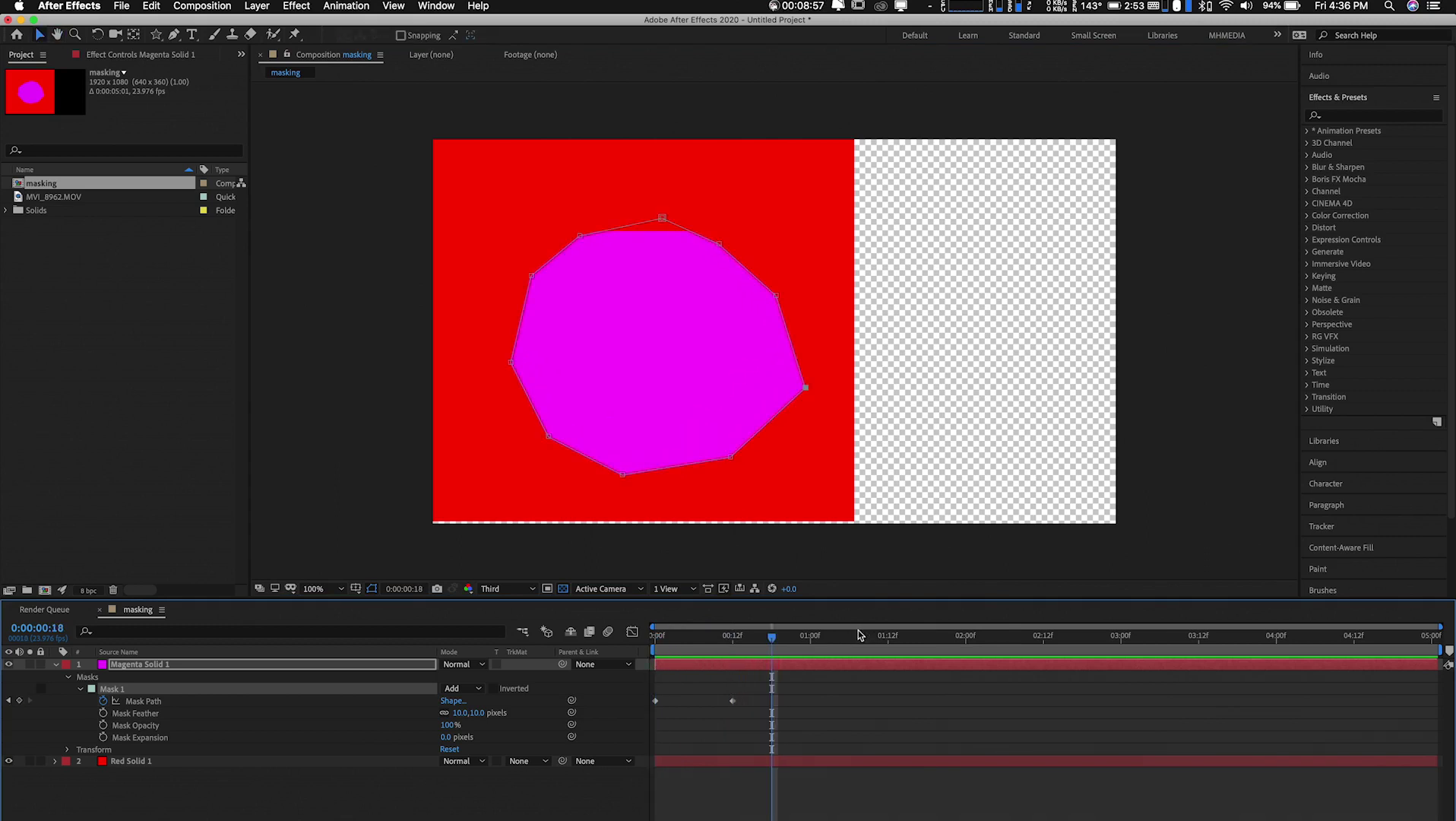
left_click(810, 637)
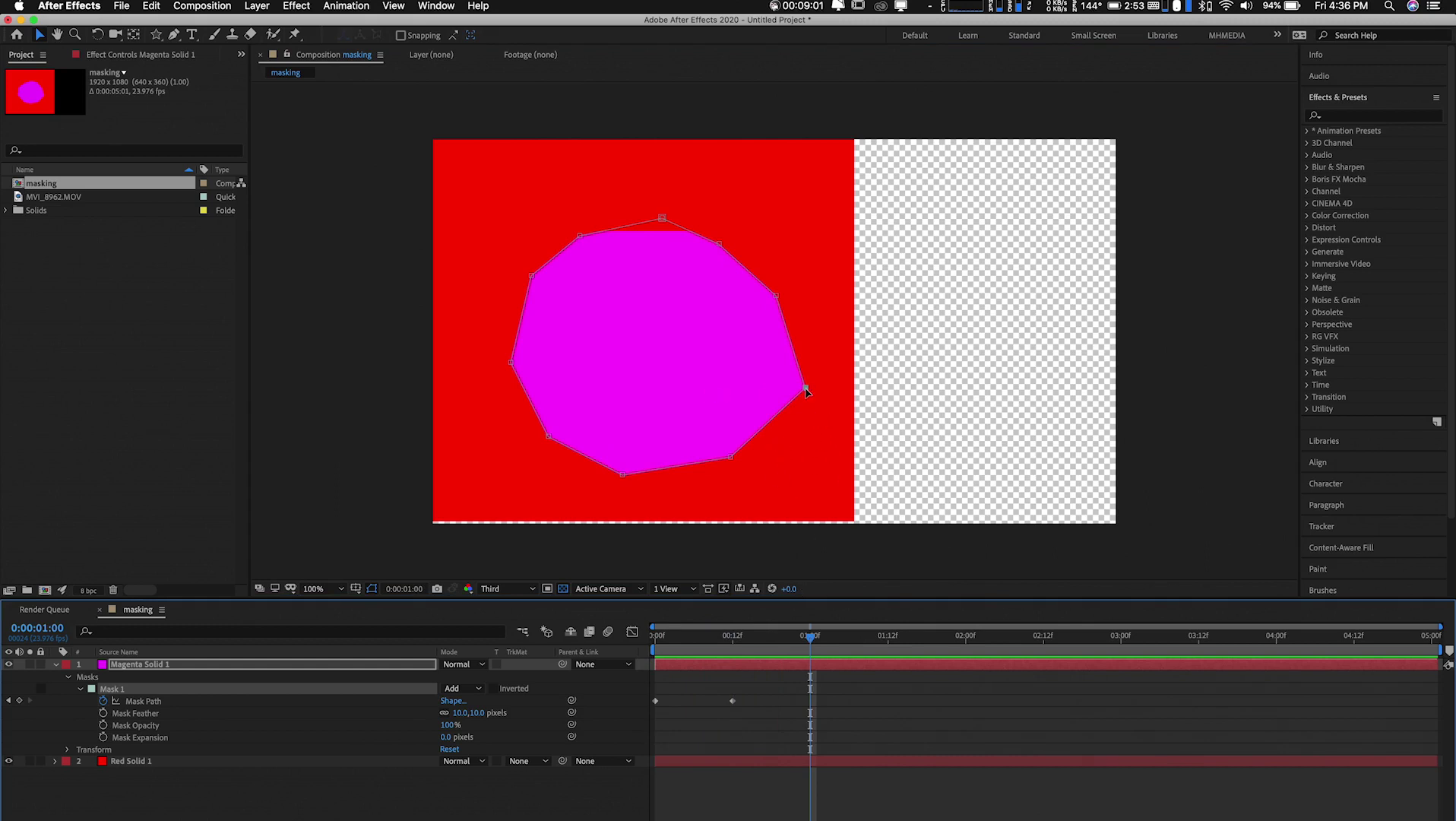
left_click_drag(805, 389, 725, 364)
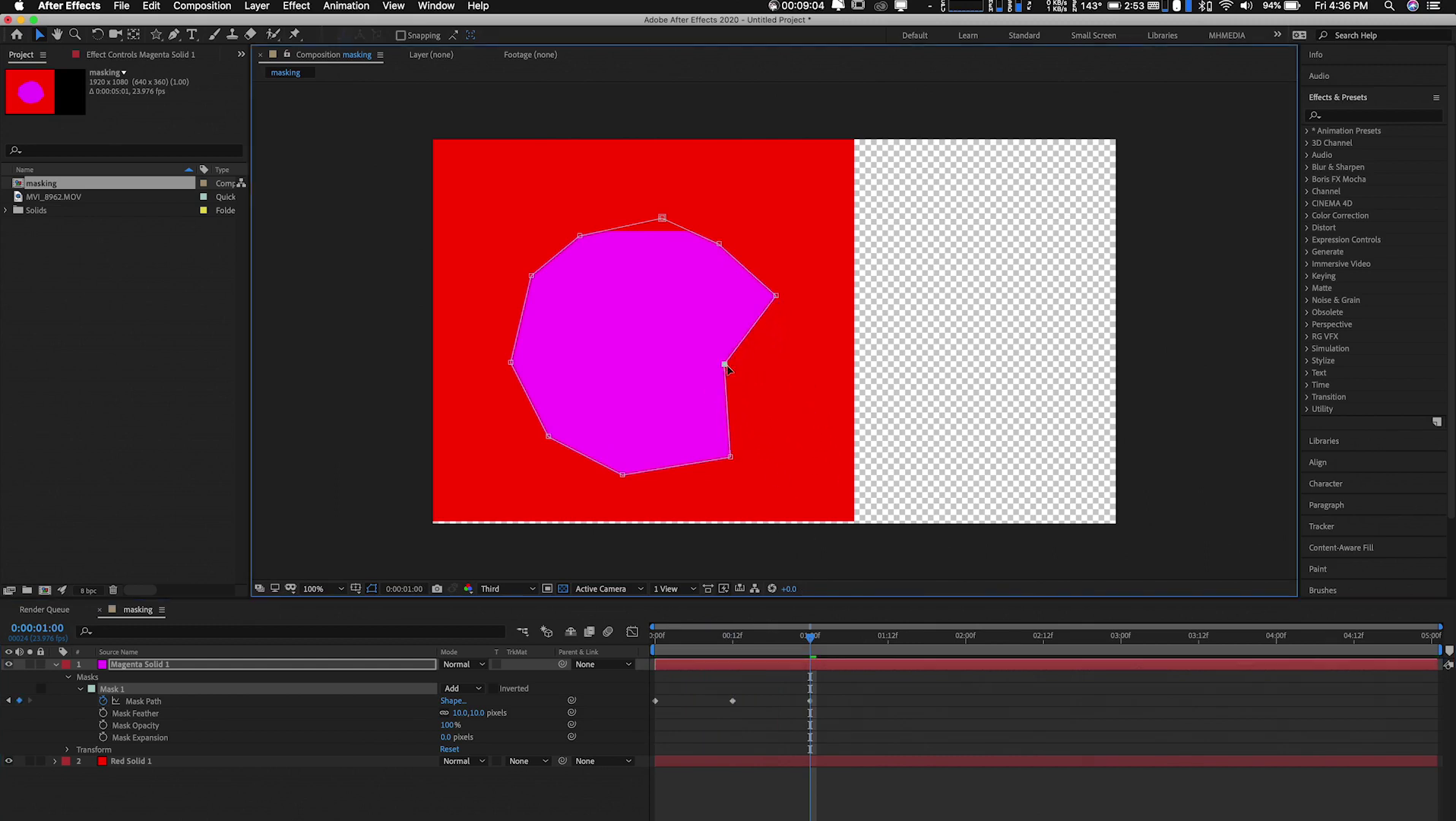
left_click_drag(730, 458, 682, 384)
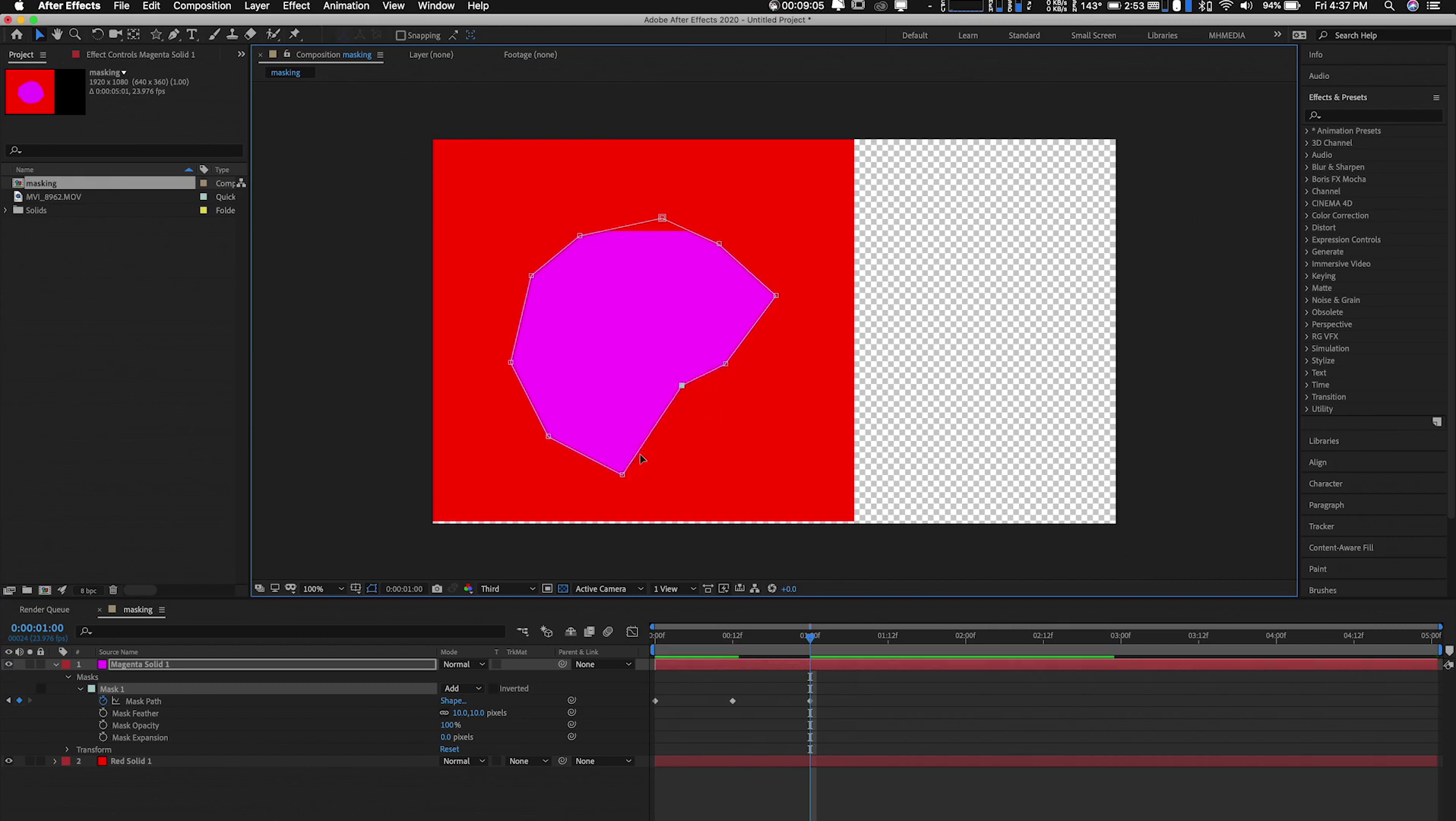
left_click_drag(623, 475, 624, 399)
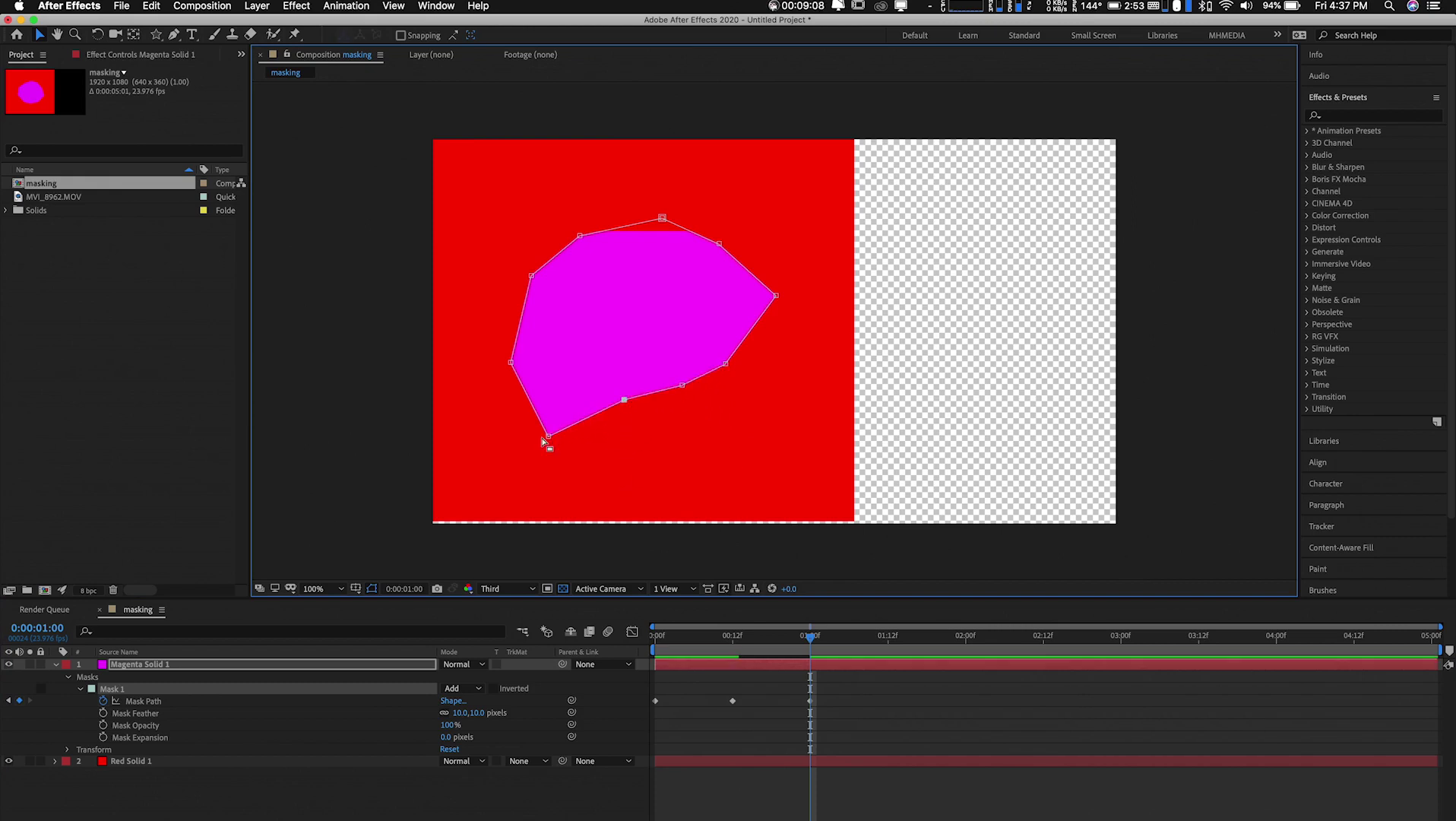
left_click_drag(548, 436, 569, 343)
left_click_drag(532, 276, 600, 288)
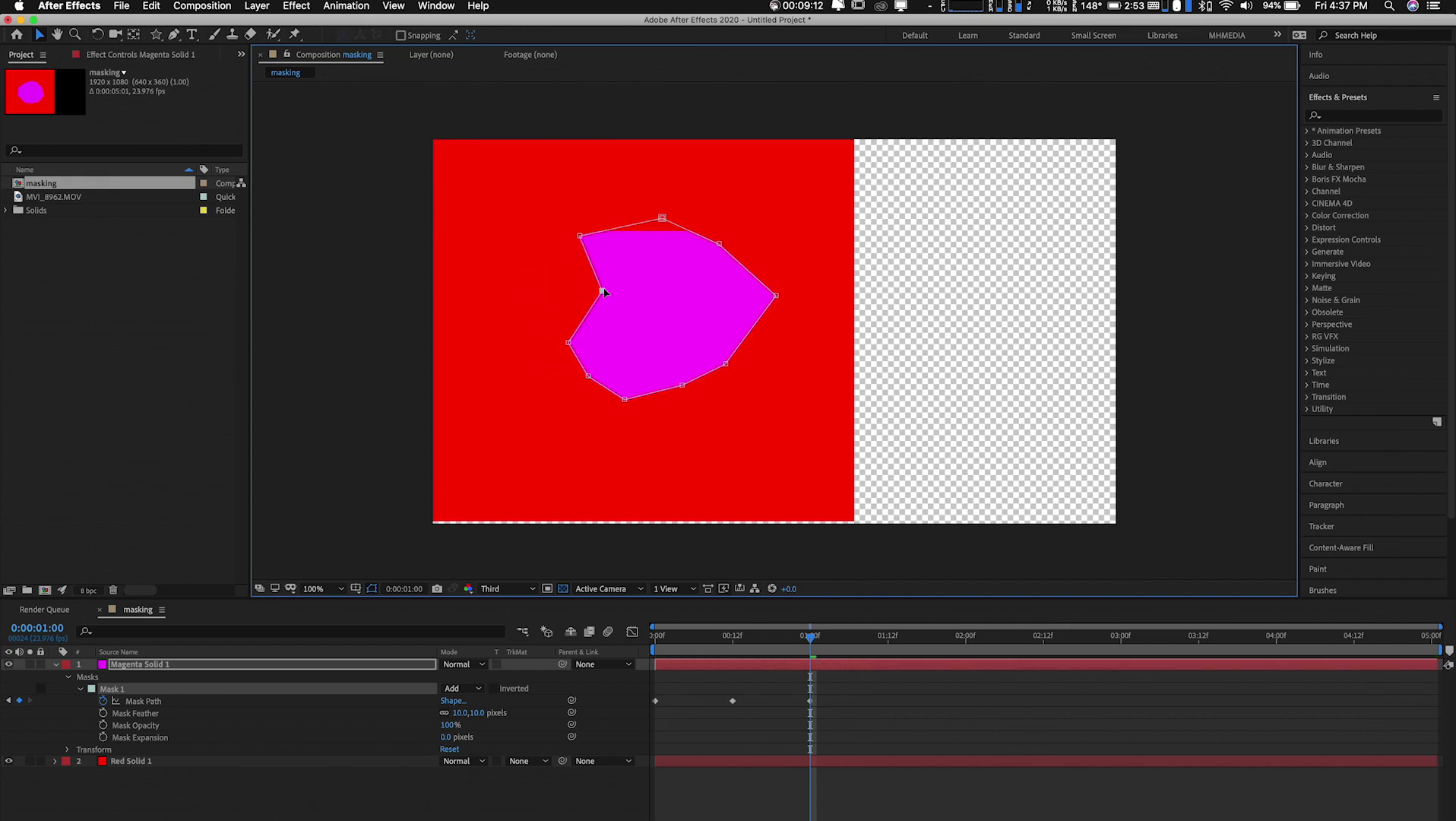
left_click_drag(580, 236, 617, 264)
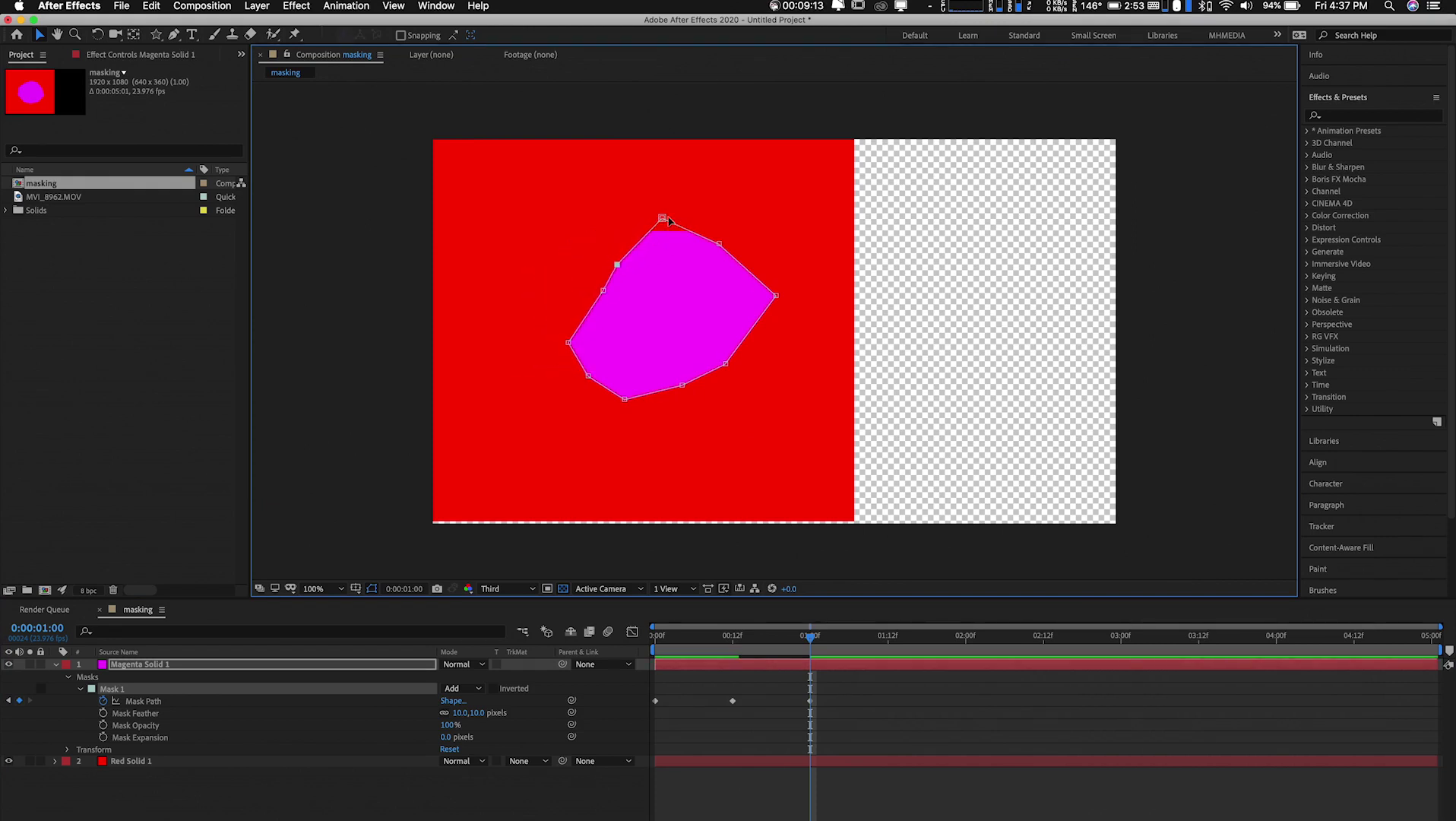
left_click_drag(661, 219, 708, 312)
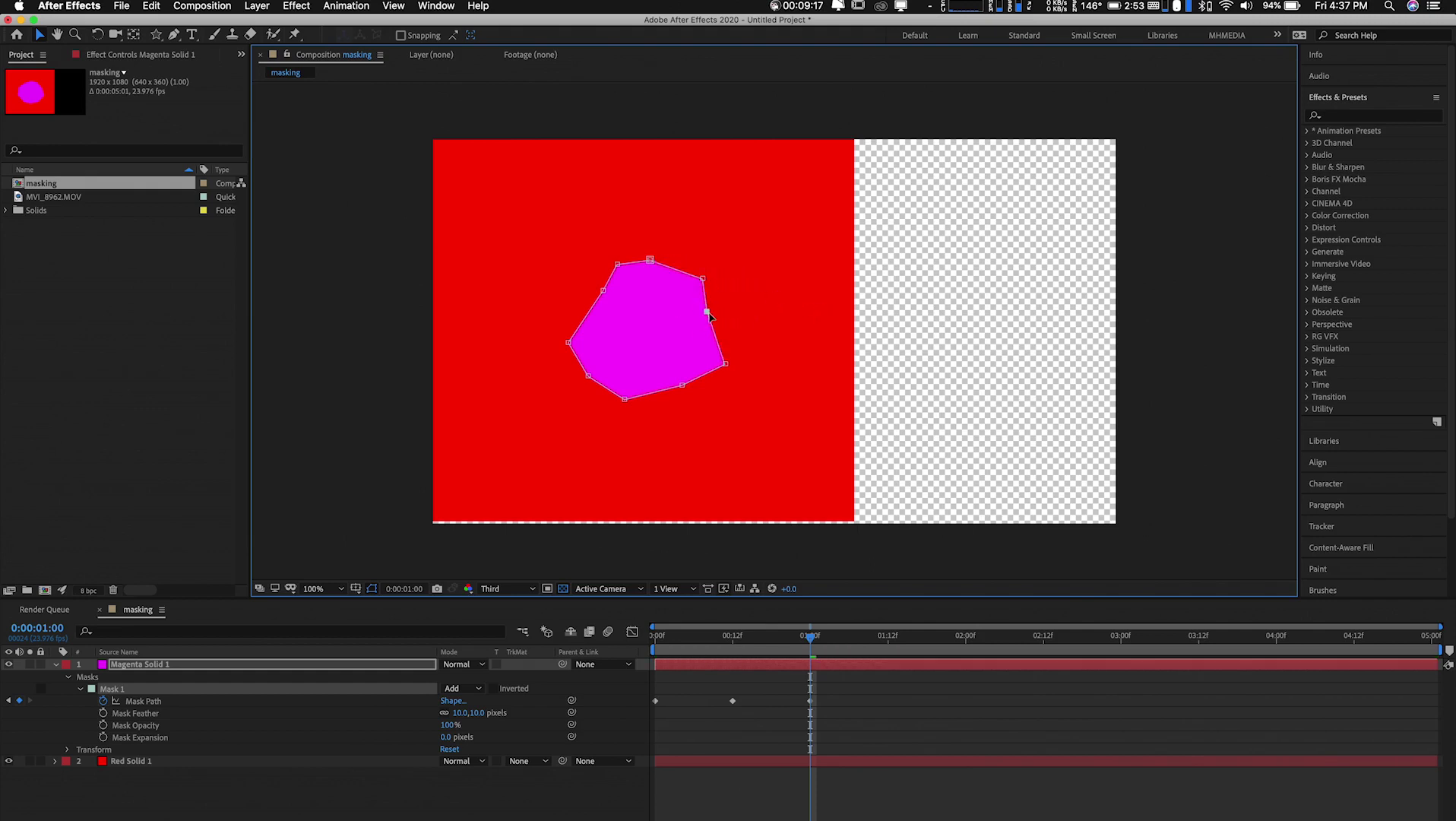
left_click_drag(725, 364, 603, 321)
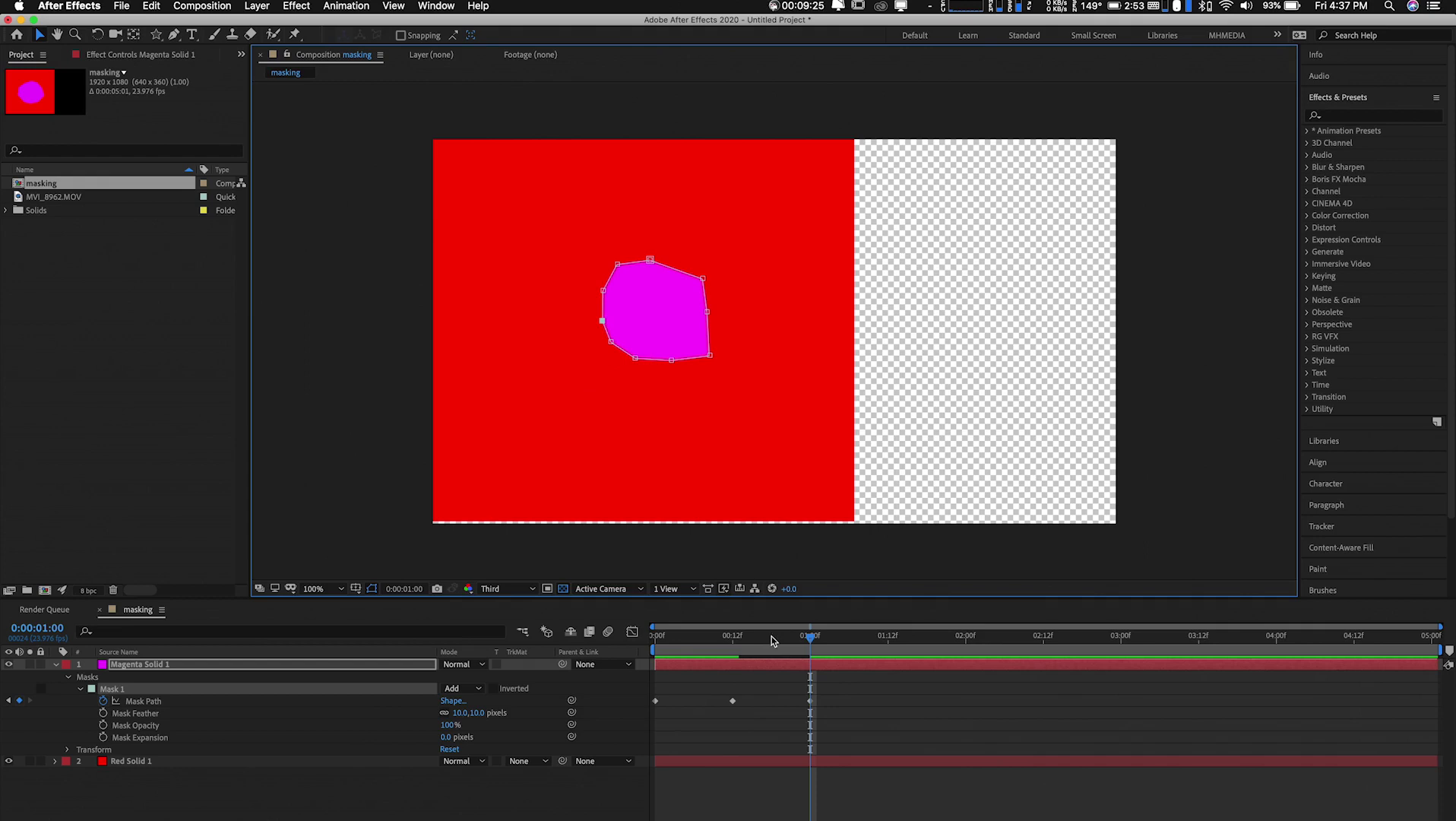
Step: End the work area at 1:00 and preview the mask's grow-and-shrink animation
key("n")
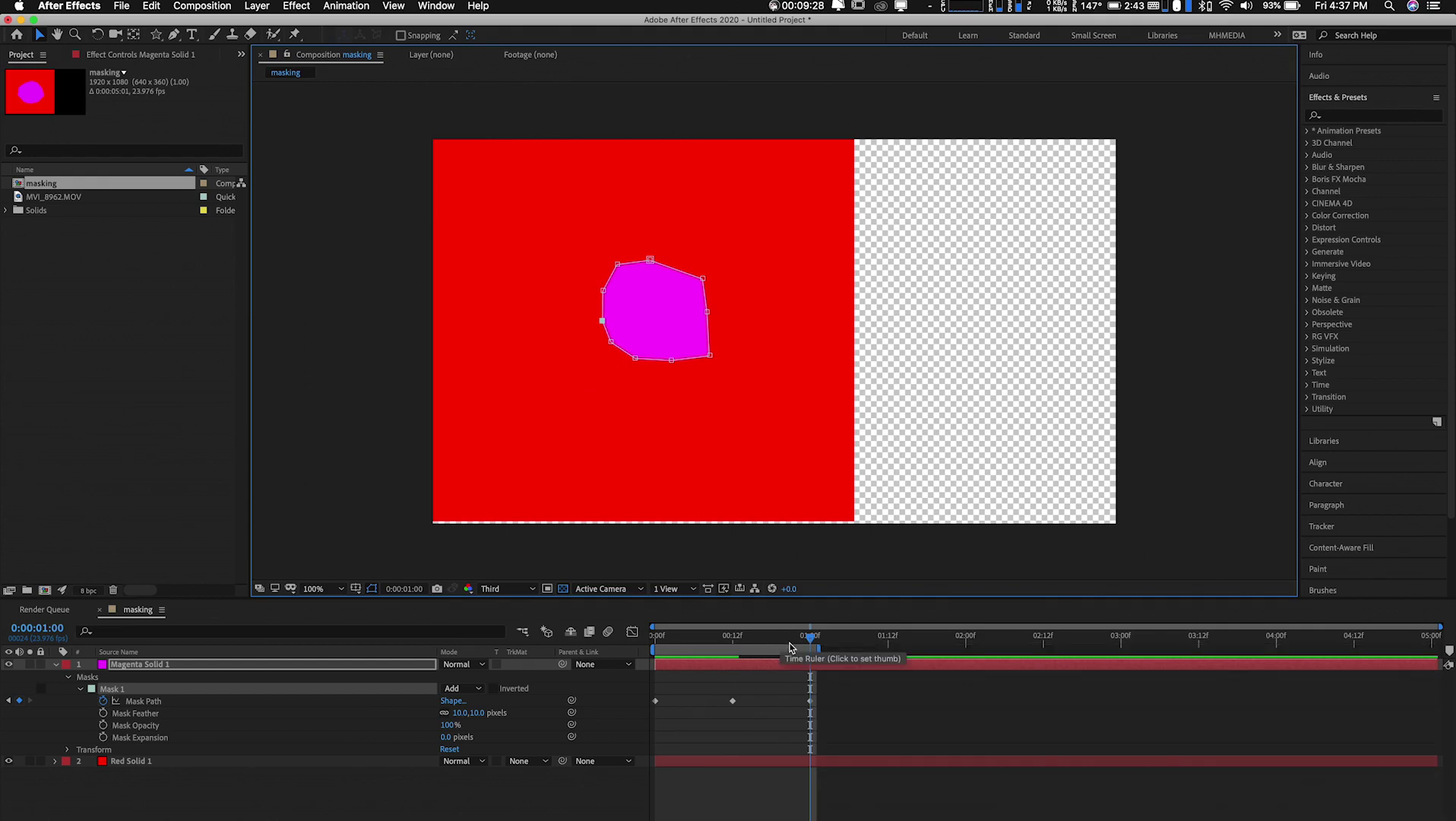
key("space")
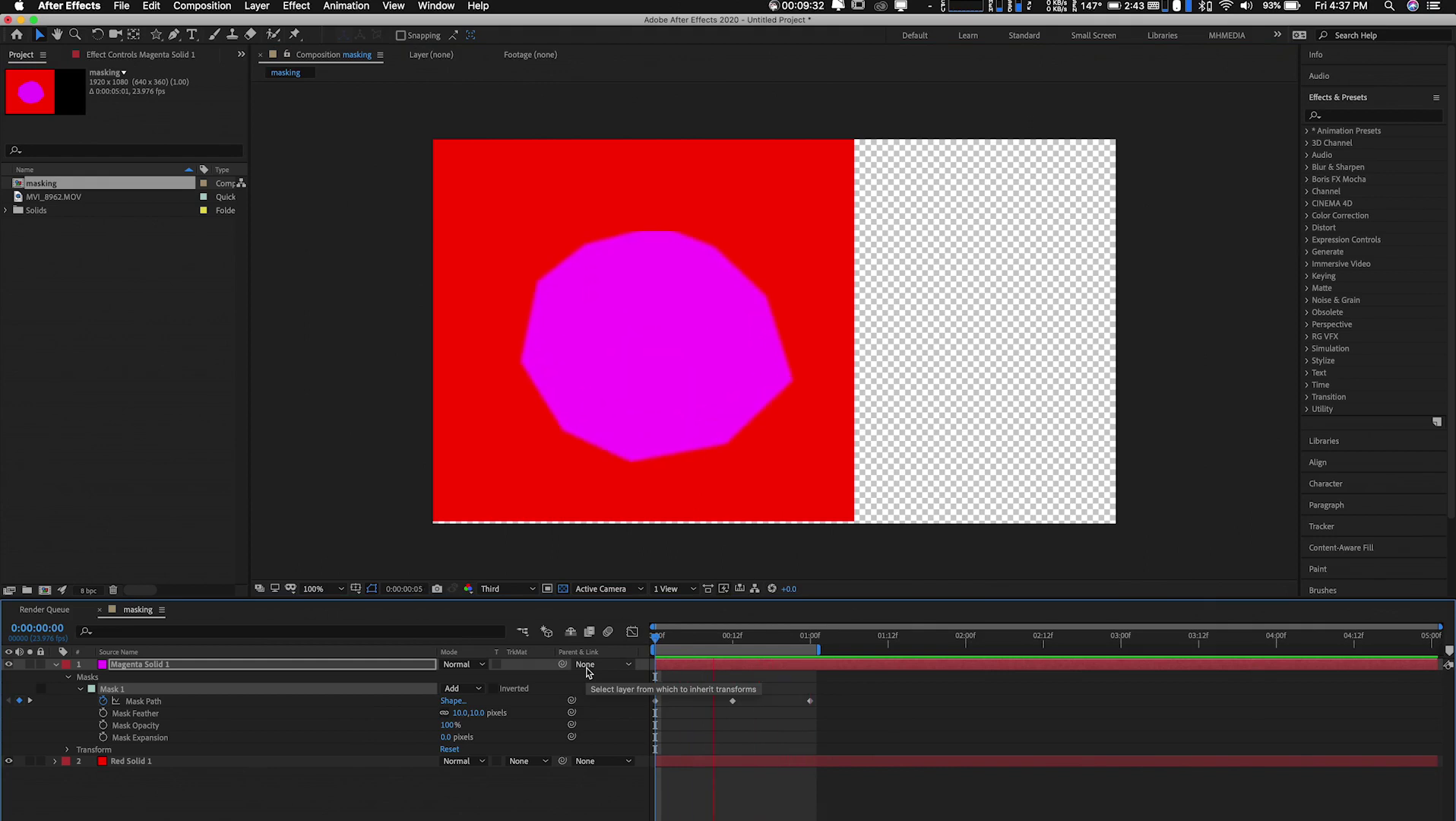
key("space")
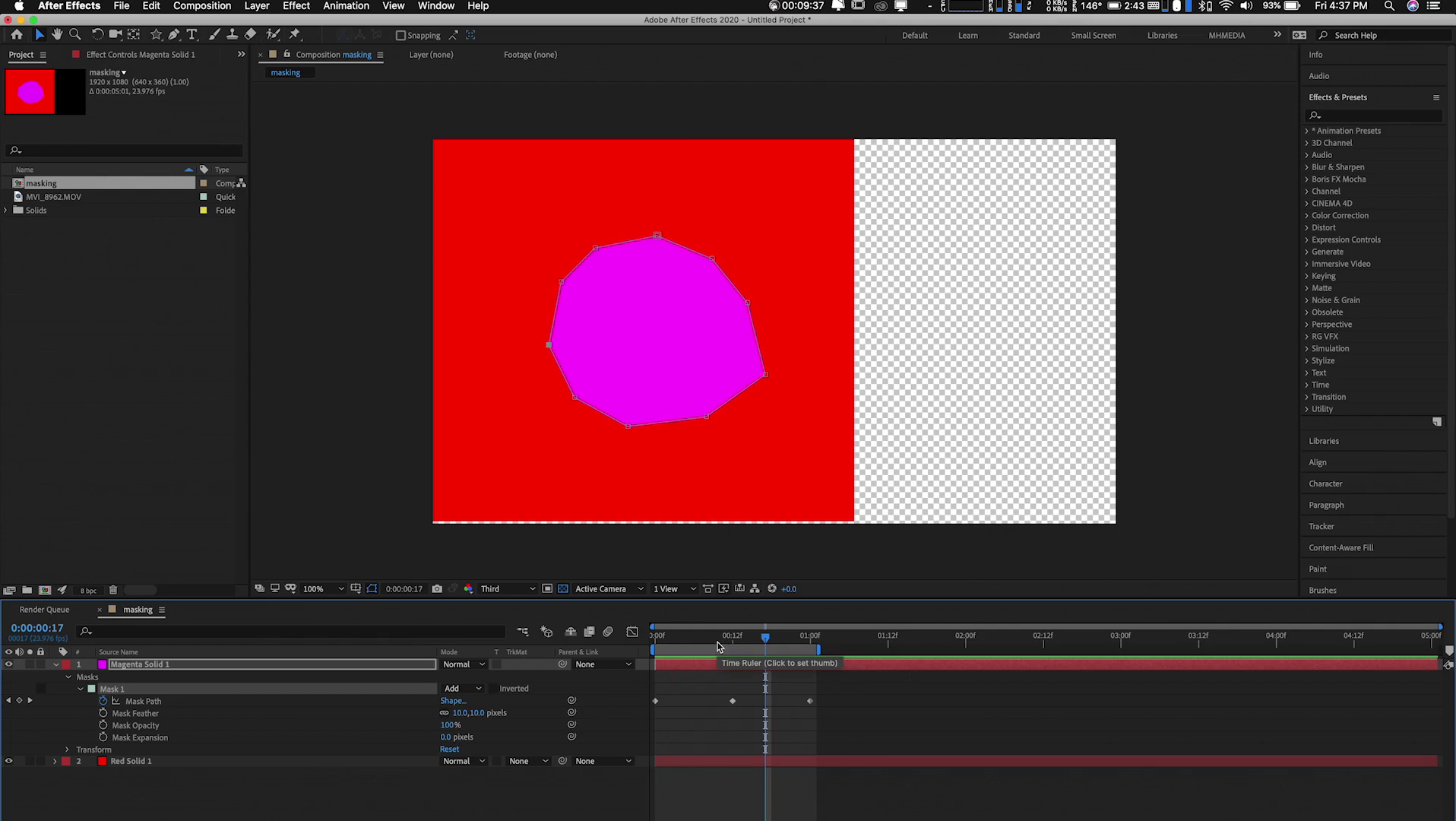
left_click_drag(718, 646, 647, 651)
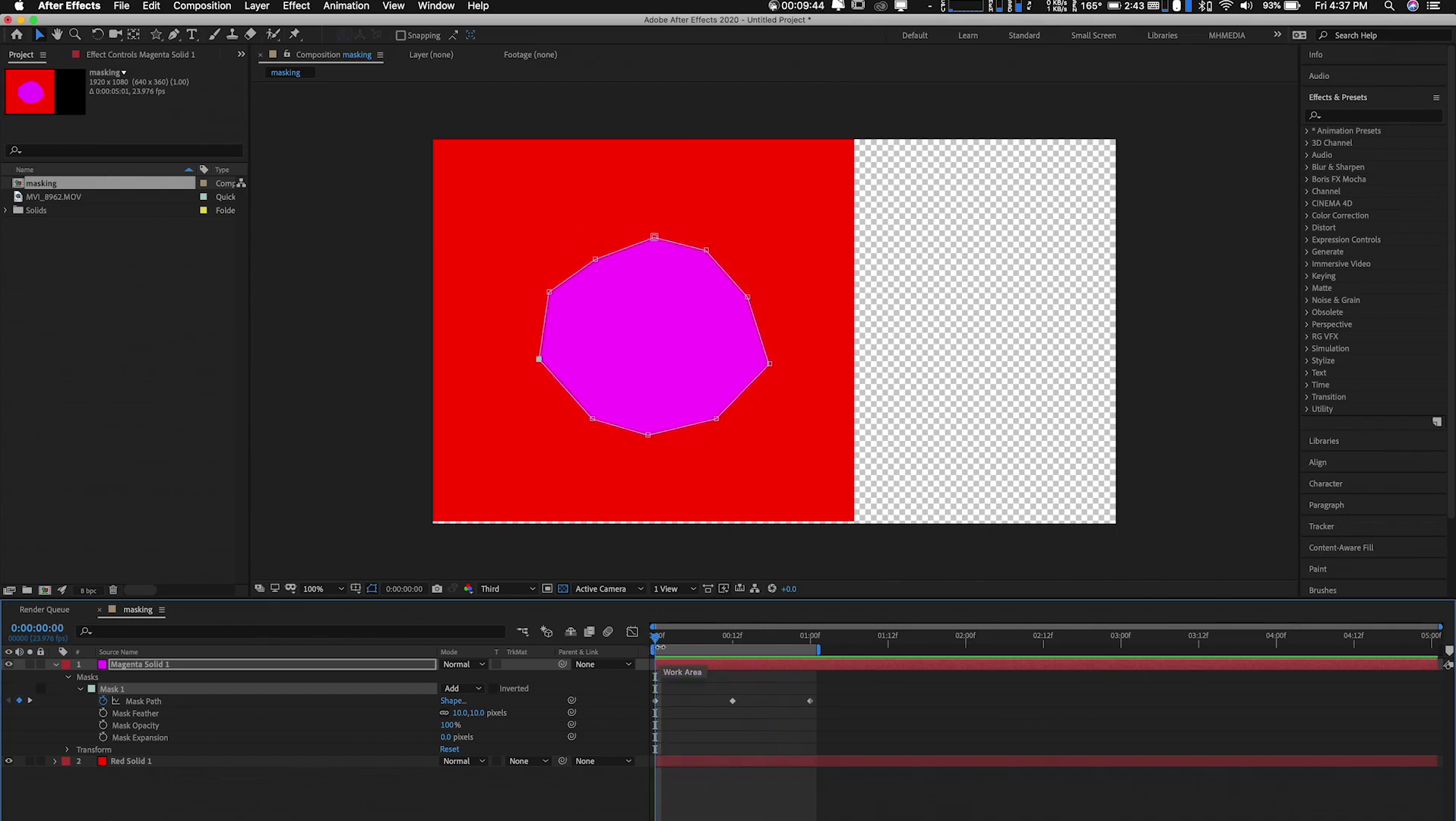